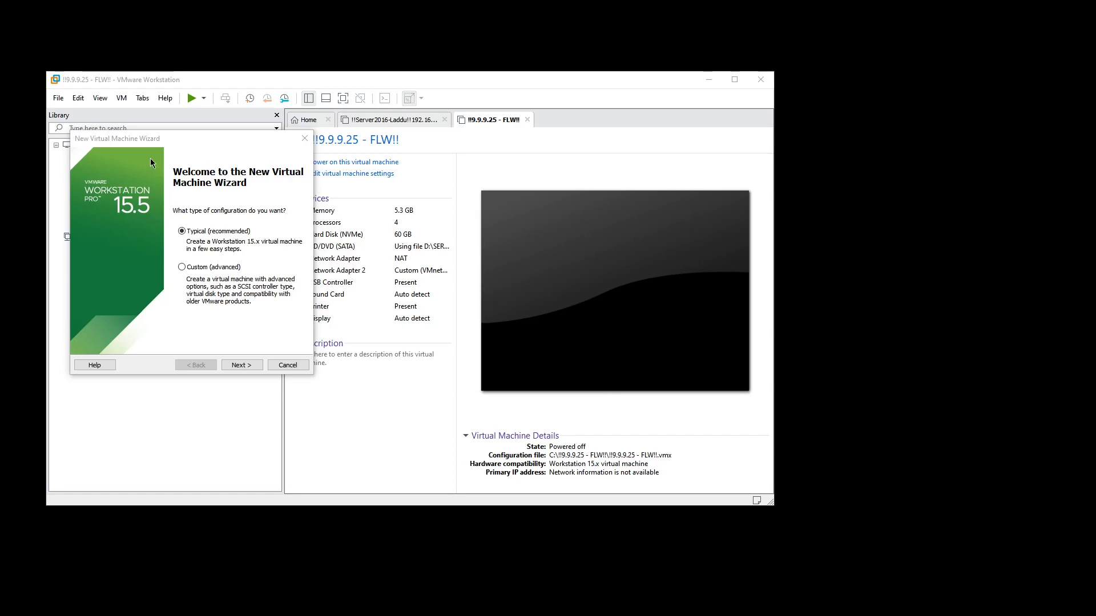
Step: Choose a Typical configuration with the "I will install the operating system later" option for the new virtual machine
{"action": "left_click_drag", "start_coordinate": [139, 139], "coordinate": [133, 134]}
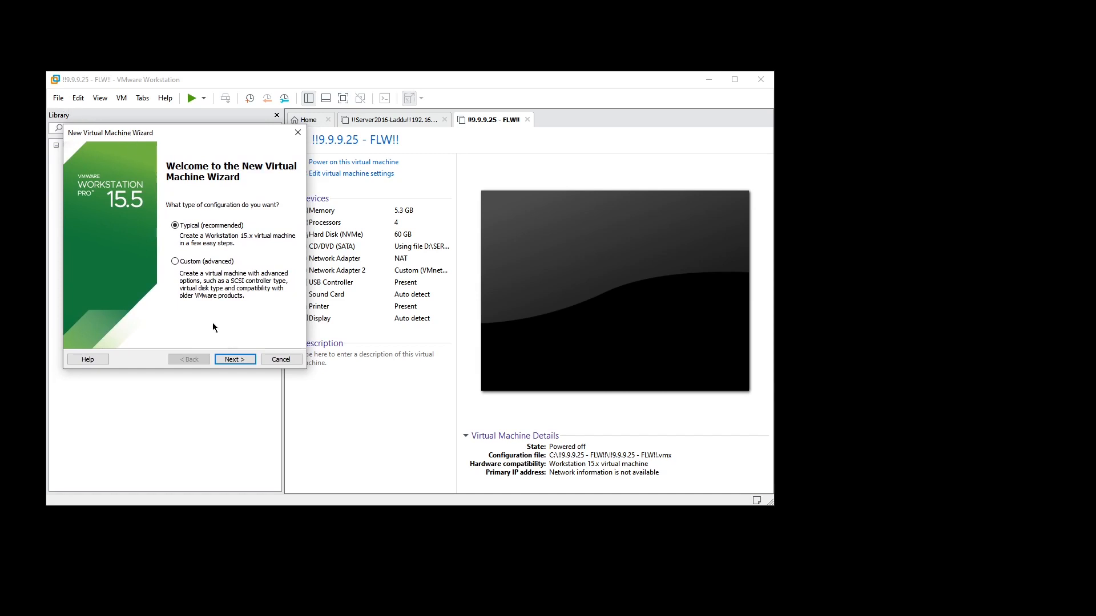
{"action": "left_click", "coordinate": [240, 357]}
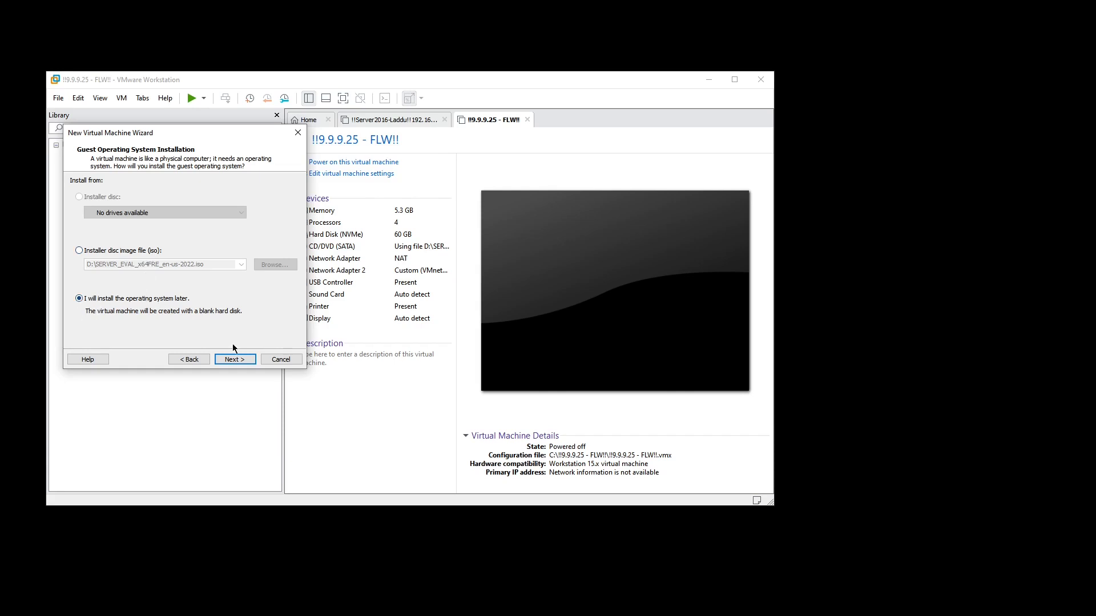
{"action": "left_click", "coordinate": [235, 358]}
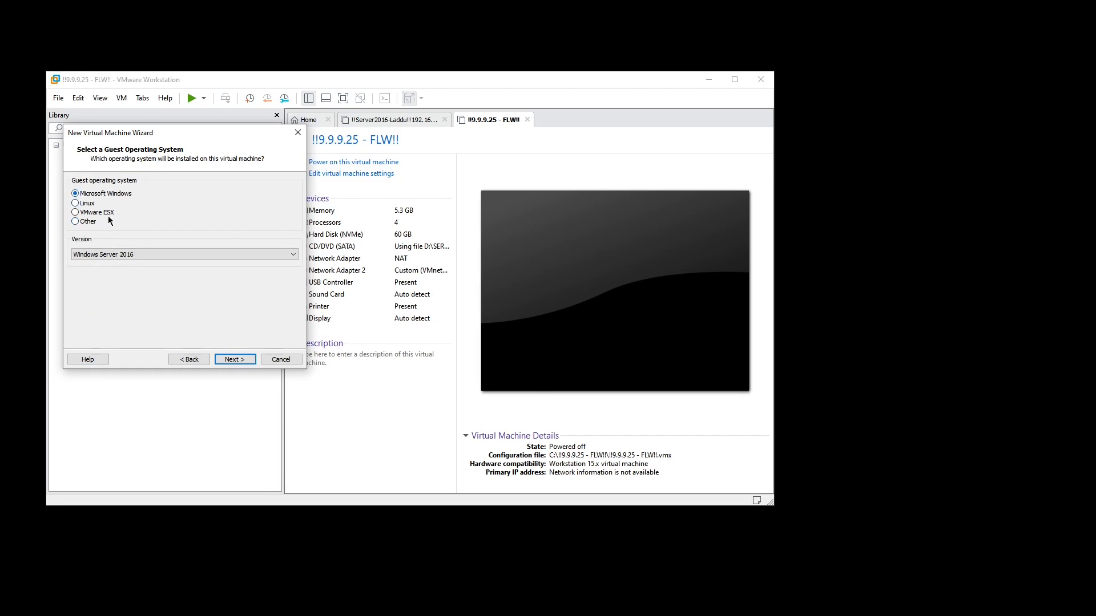
Step: Accept Windows Server 2016 as guest system, the default name and location, and a 60 GB disk split into multiple files
{"action": "left_click", "coordinate": [179, 254]}
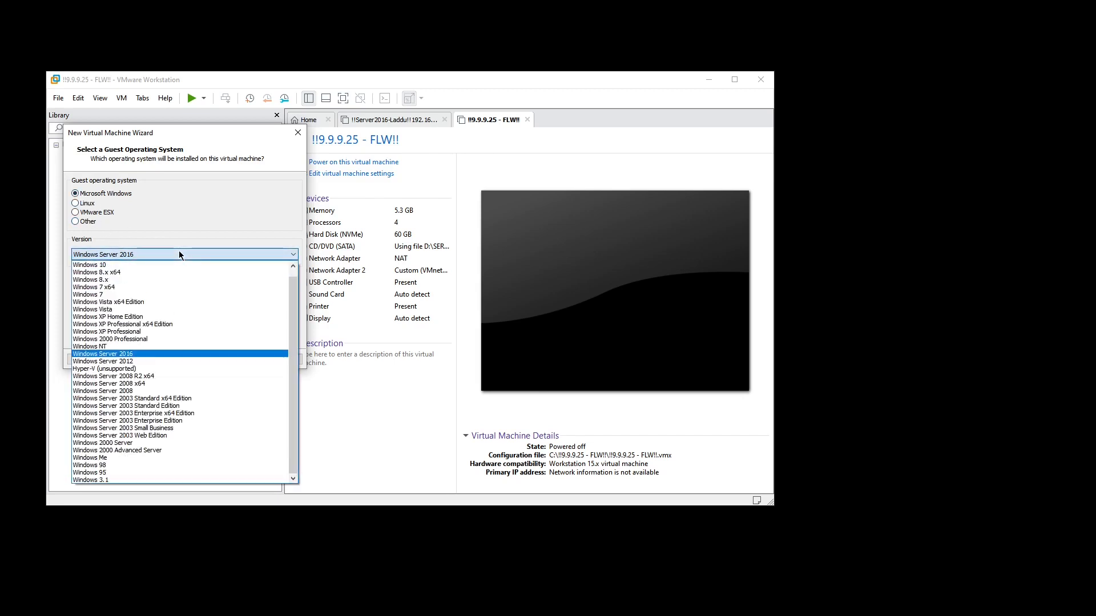
{"action": "left_click", "coordinate": [179, 255]}
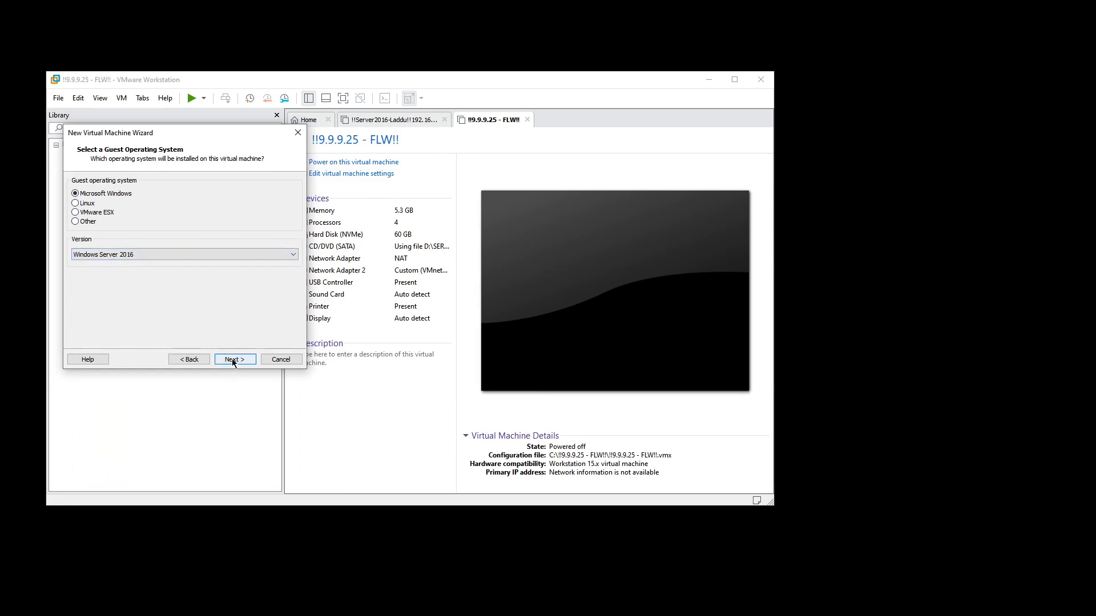
{"action": "left_click", "coordinate": [232, 358]}
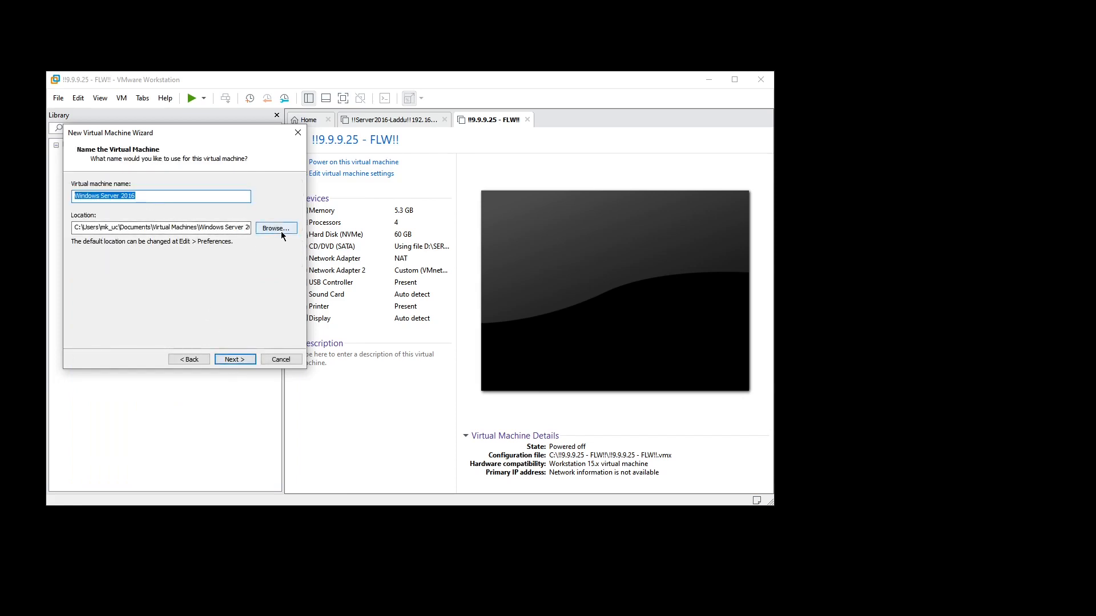
{"action": "left_click", "coordinate": [232, 360]}
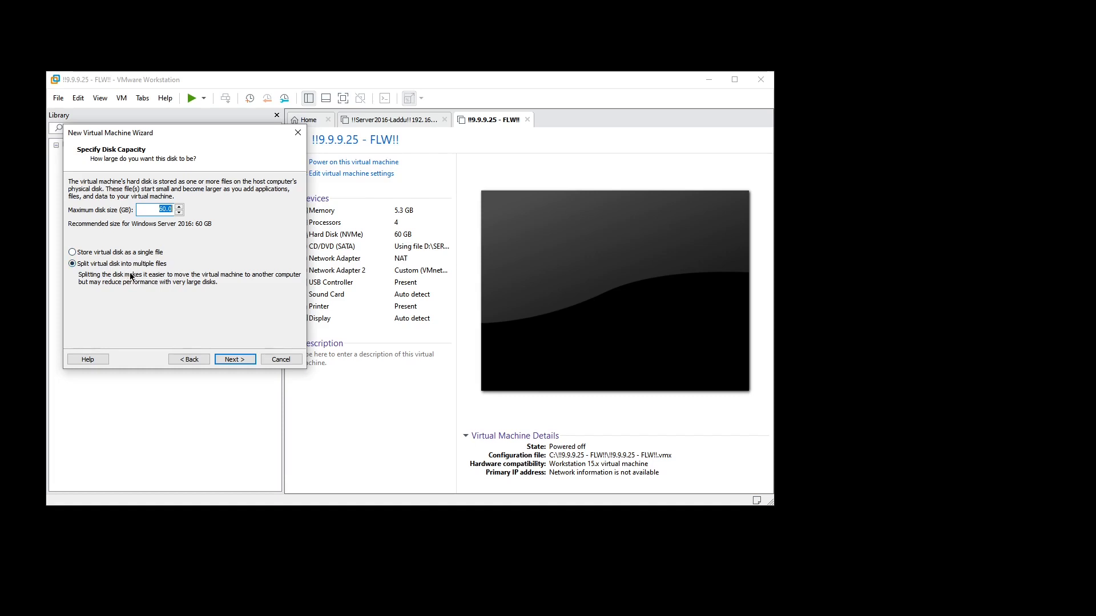
{"action": "left_click", "coordinate": [239, 358]}
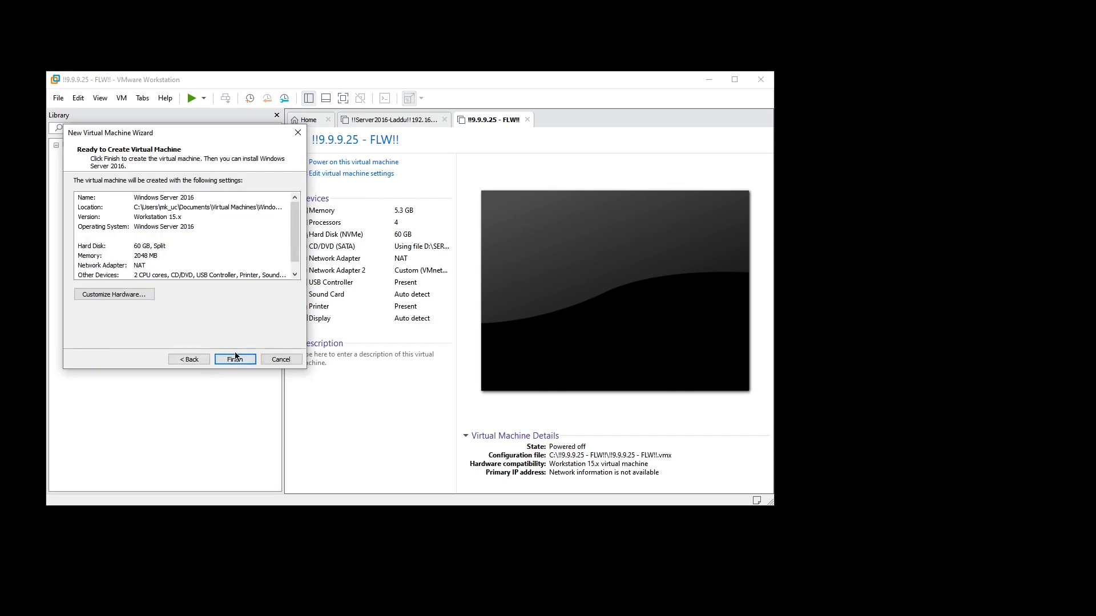
Step: Customize the virtual machine's hardware with 4392 MB of memory and 2 cores per processor
{"action": "left_click", "coordinate": [132, 296]}
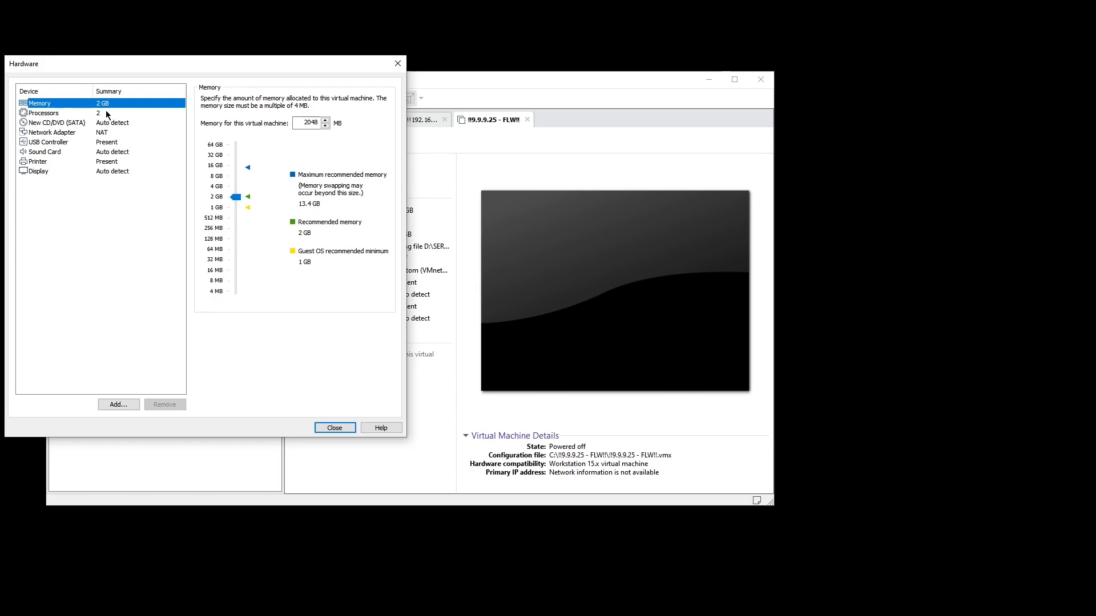
{"action": "left_click_drag", "start_coordinate": [236, 197], "coordinate": [242, 189]}
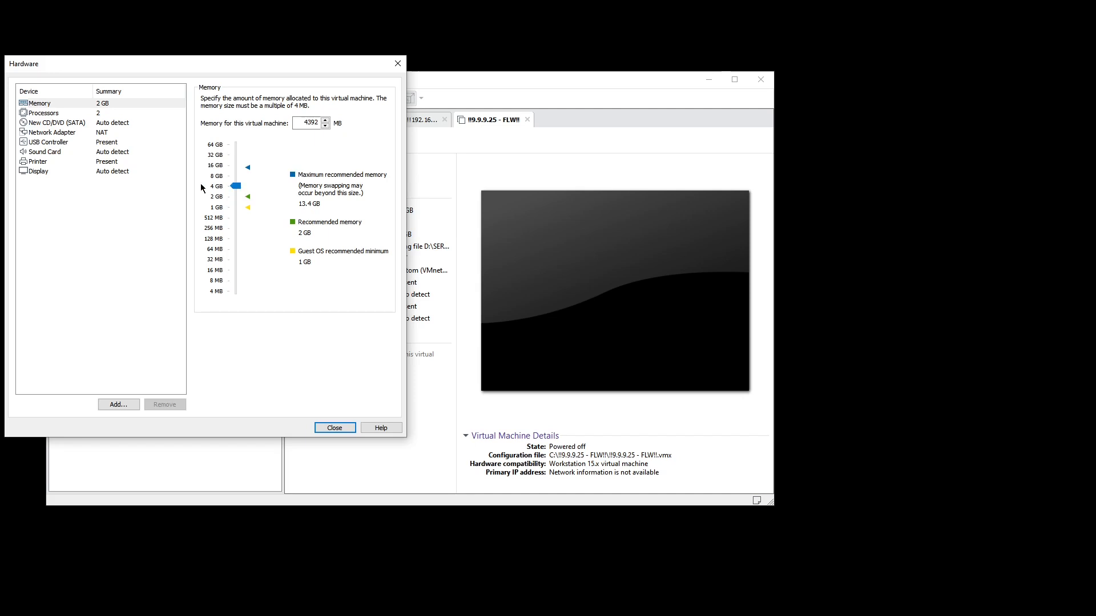
{"action": "left_click", "coordinate": [59, 113]}
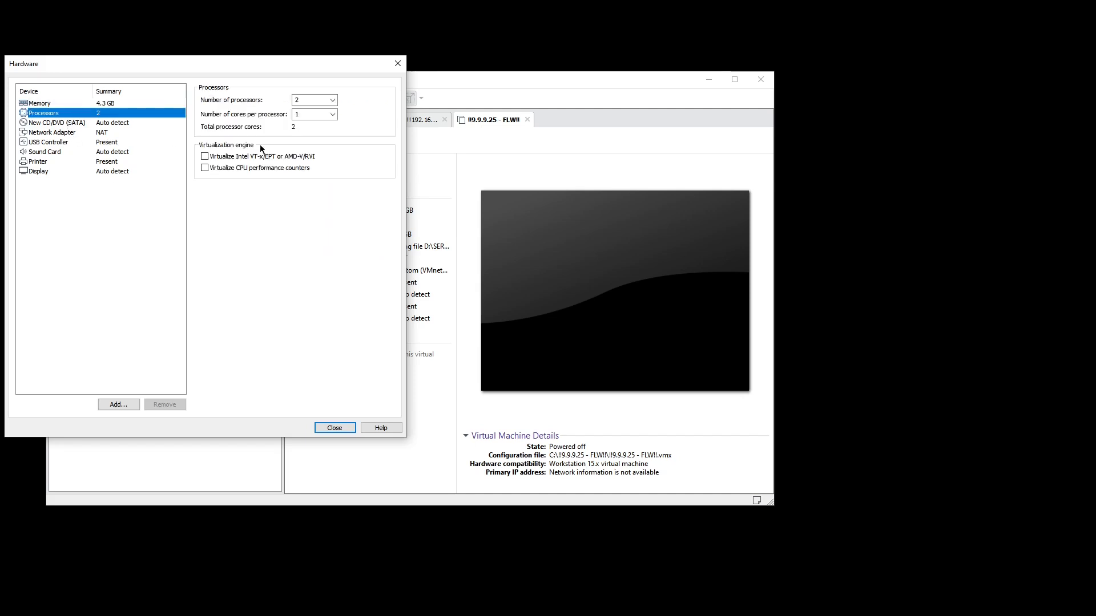
{"action": "left_click", "coordinate": [332, 115]}
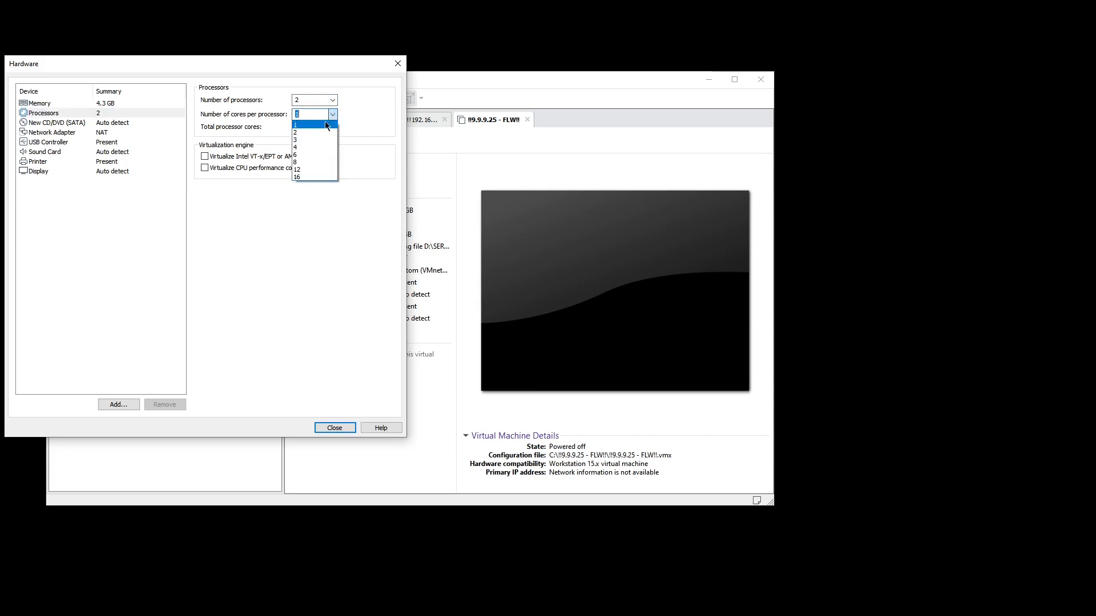
{"action": "left_click", "coordinate": [320, 132]}
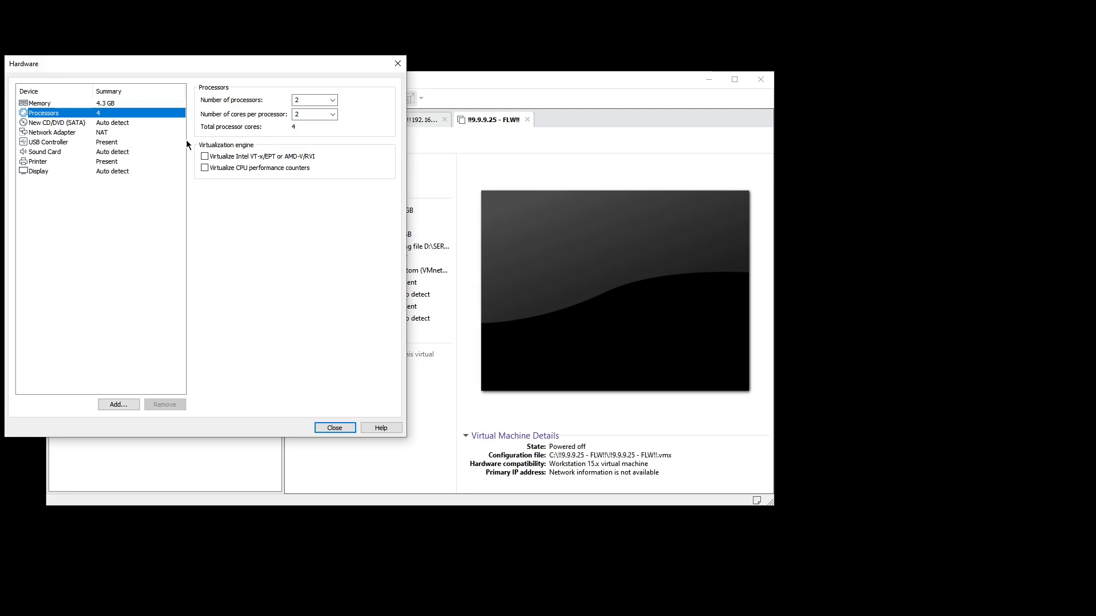
Step: Show the network adapter settings of the new virtual machine
{"action": "left_click_drag", "start_coordinate": [120, 69], "coordinate": [149, 69]}
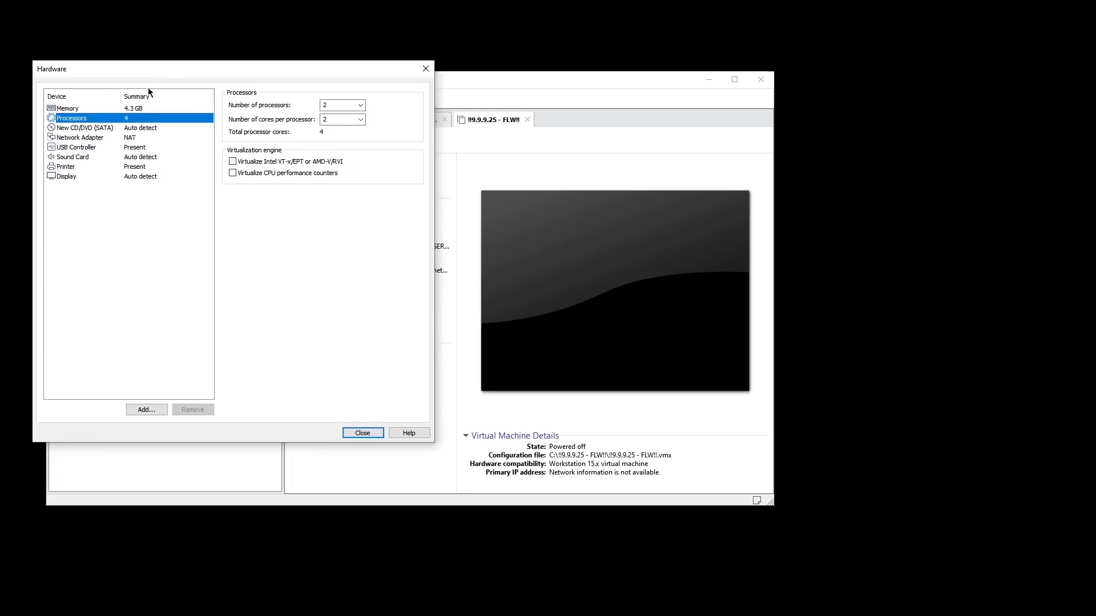
{"action": "left_click", "coordinate": [119, 137]}
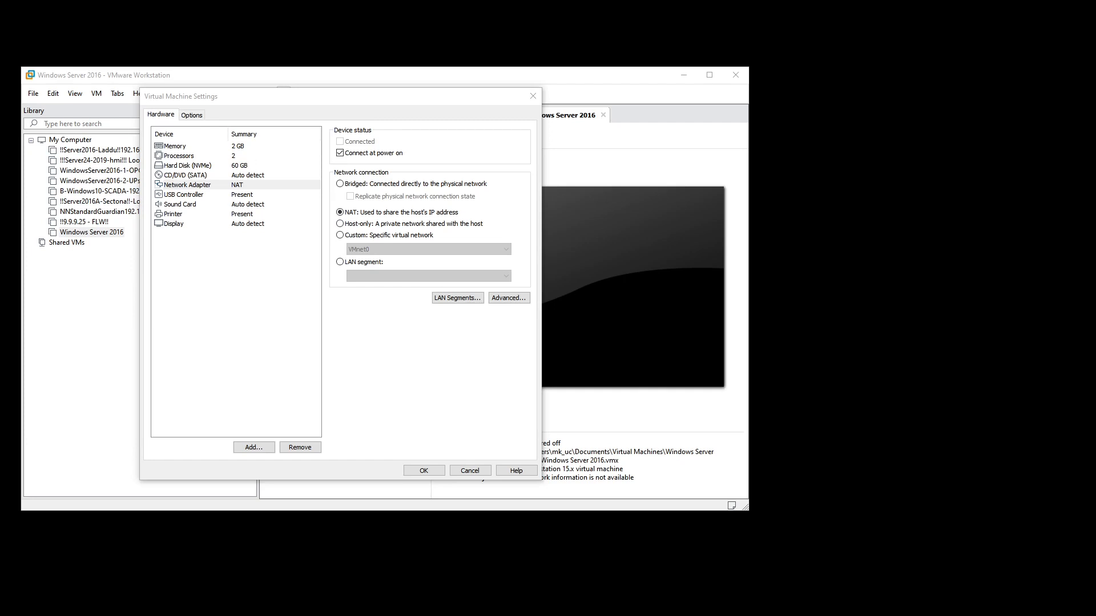
Step: Switch to Paint, maximize its window and enlarge the blank canvas to 1341 × 792 px
{"action": "mouse_move", "coordinate": [514, 113]}
{"action": "left_mouse_down"}
{"action": "mouse_move", "coordinate": [507, 85]}
{"action": "mouse_move", "coordinate": [731, 155]}
{"action": "left_mouse_up"}
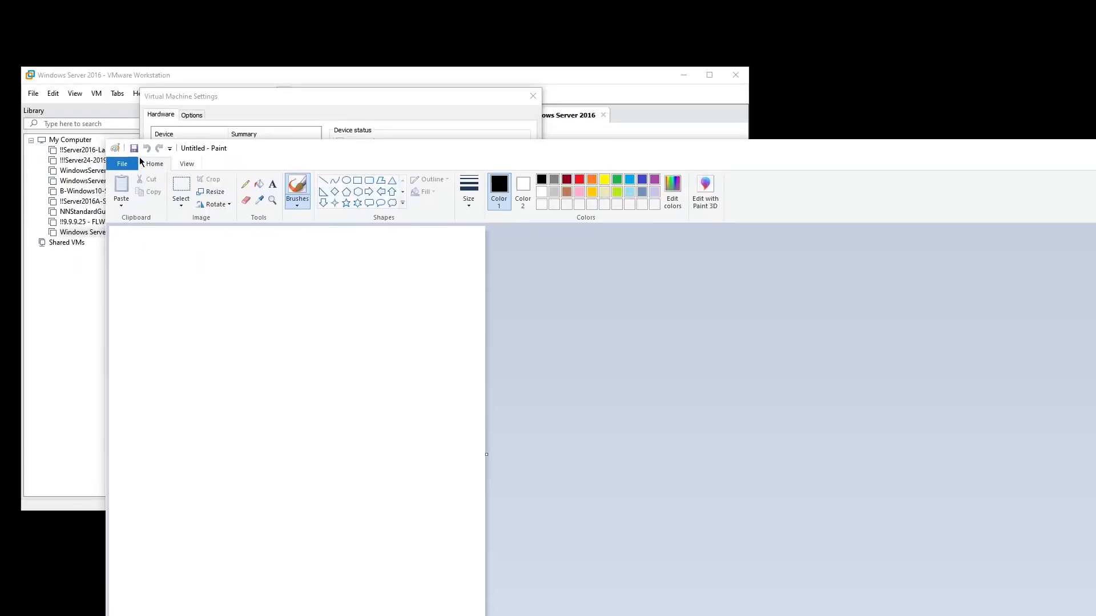
{"action": "left_click_drag", "start_coordinate": [208, 147], "coordinate": [689, 210]}
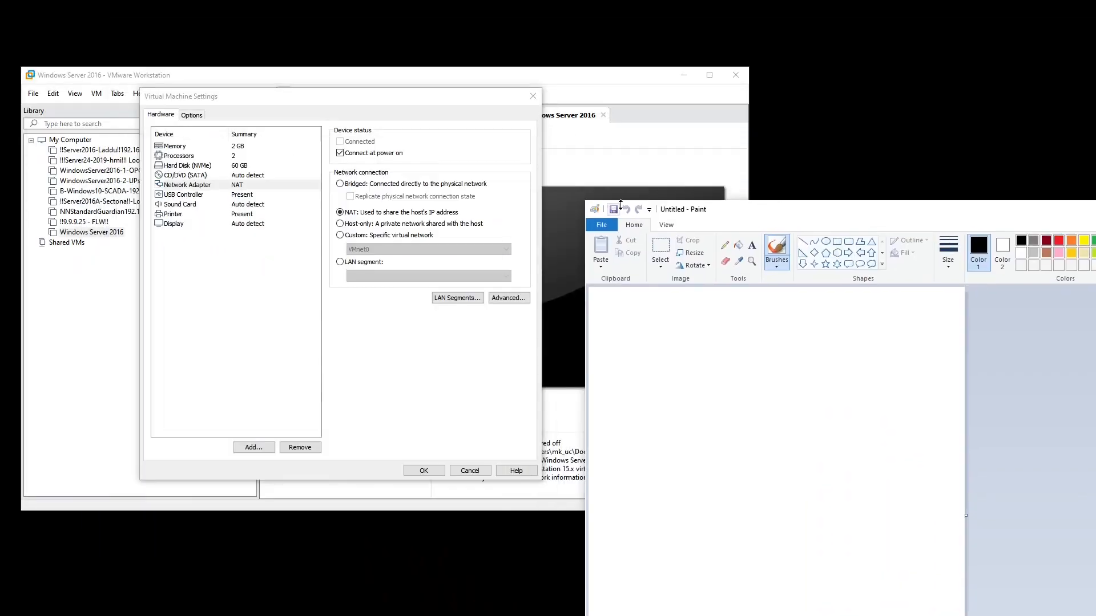
{"action": "double_click", "coordinate": [689, 210]}
{"action": "left_click_drag", "start_coordinate": [381, 540], "coordinate": [769, 535]}
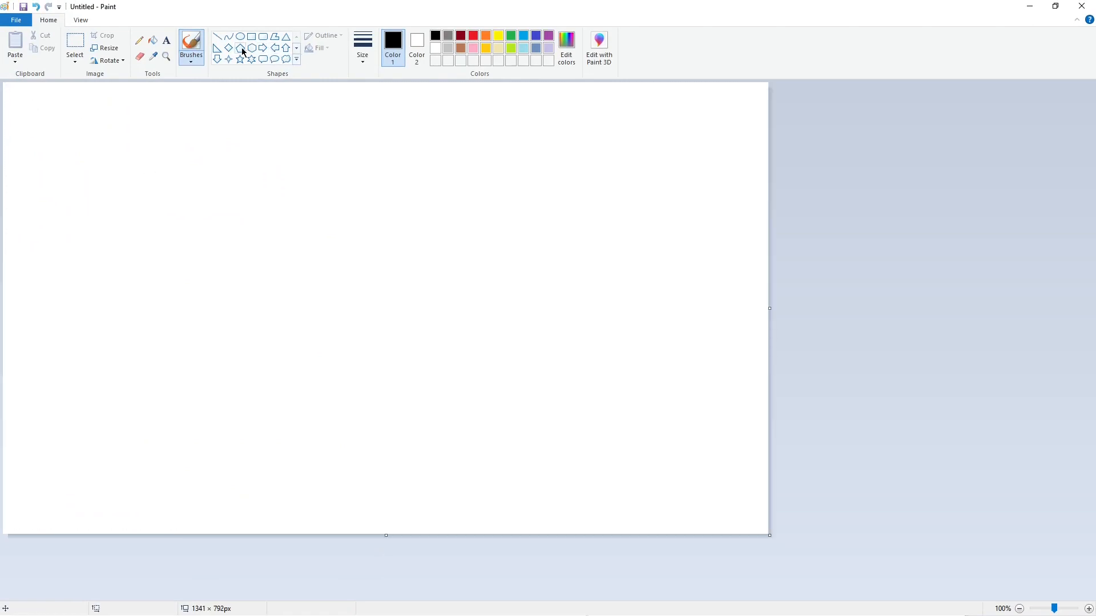
Step: Draw a cloud with the Pencil and, below it on the left, a computer as a box with a slanted lid
{"action": "left_click", "coordinate": [138, 41]}
{"action": "mouse_move", "coordinate": [420, 143]}
{"action": "left_mouse_down"}
{"action": "mouse_move", "coordinate": [410, 192]}
{"action": "mouse_move", "coordinate": [503, 206]}
{"action": "mouse_move", "coordinate": [465, 137]}
{"action": "mouse_move", "coordinate": [409, 132]}
{"action": "left_mouse_up"}
{"action": "mouse_move", "coordinate": [299, 265]}
{"action": "left_mouse_down"}
{"action": "mouse_move", "coordinate": [288, 347]}
{"action": "mouse_move", "coordinate": [411, 341]}
{"action": "mouse_move", "coordinate": [406, 259]}
{"action": "mouse_move", "coordinate": [289, 269]}
{"action": "left_mouse_up"}
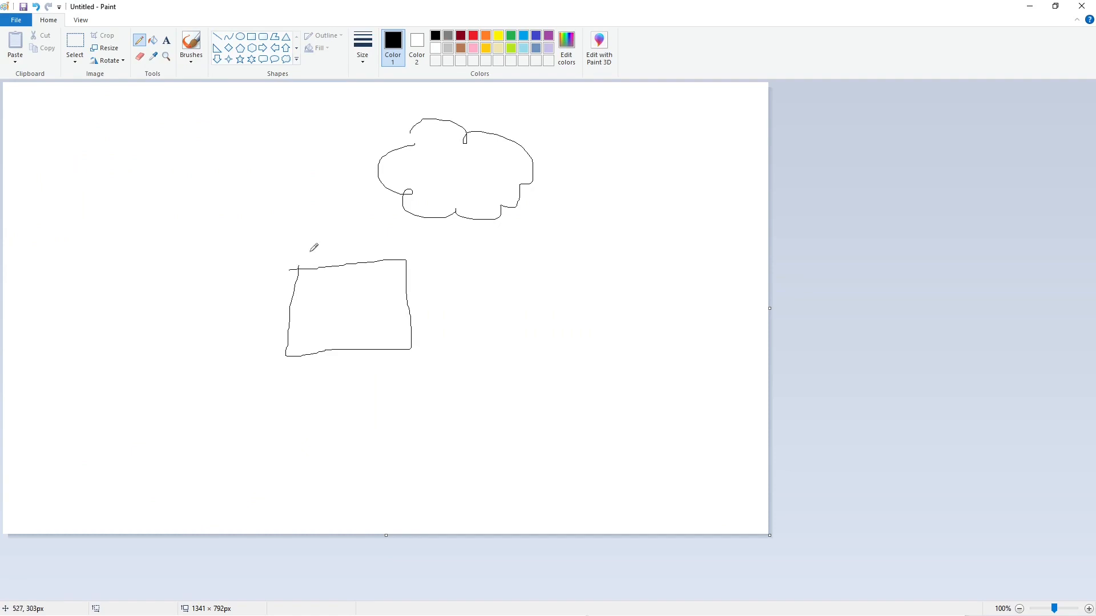
{"action": "left_click_drag", "start_coordinate": [332, 214], "coordinate": [291, 273]}
{"action": "mouse_move", "coordinate": [332, 214]}
{"action": "left_mouse_down"}
{"action": "mouse_move", "coordinate": [421, 207]}
{"action": "mouse_move", "coordinate": [405, 260]}
{"action": "left_mouse_up"}
Step: Draw wireless waves beside the computer and a port on its left side cabled to a small box labelled S
{"action": "mouse_move", "coordinate": [414, 257]}
{"action": "left_mouse_down"}
{"action": "mouse_move", "coordinate": [425, 271]}
{"action": "mouse_move", "coordinate": [429, 260]}
{"action": "mouse_move", "coordinate": [447, 265]}
{"action": "left_mouse_up"}
{"action": "mouse_move", "coordinate": [283, 342]}
{"action": "left_mouse_down"}
{"action": "mouse_move", "coordinate": [203, 342]}
{"action": "mouse_move", "coordinate": [201, 331]}
{"action": "mouse_move", "coordinate": [134, 342]}
{"action": "mouse_move", "coordinate": [178, 363]}
{"action": "mouse_move", "coordinate": [203, 344]}
{"action": "left_mouse_up"}
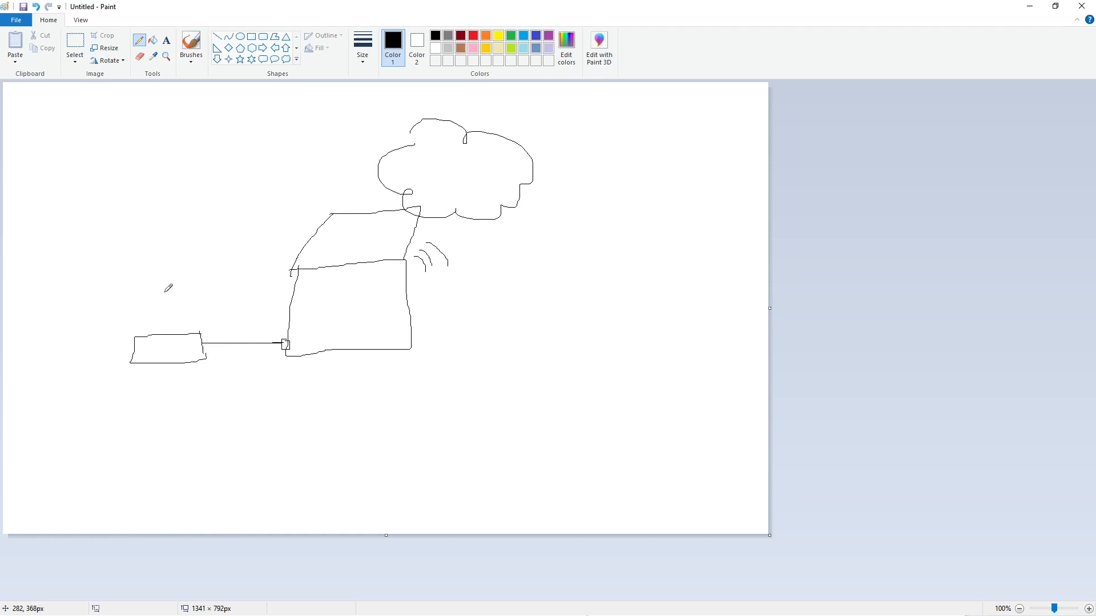
{"action": "left_click_drag", "start_coordinate": [165, 292], "coordinate": [151, 312]}
Step: Draw a virtual machine square inside the computer, add an adapter in it, and connect it to the cloud with an arrow
{"action": "mouse_move", "coordinate": [334, 298]}
{"action": "left_mouse_down"}
{"action": "mouse_move", "coordinate": [330, 320]}
{"action": "mouse_move", "coordinate": [334, 296]}
{"action": "mouse_move", "coordinate": [373, 292]}
{"action": "mouse_move", "coordinate": [372, 324]}
{"action": "mouse_move", "coordinate": [327, 338]}
{"action": "left_mouse_up"}
{"action": "key", "text": "alt+Tab"}
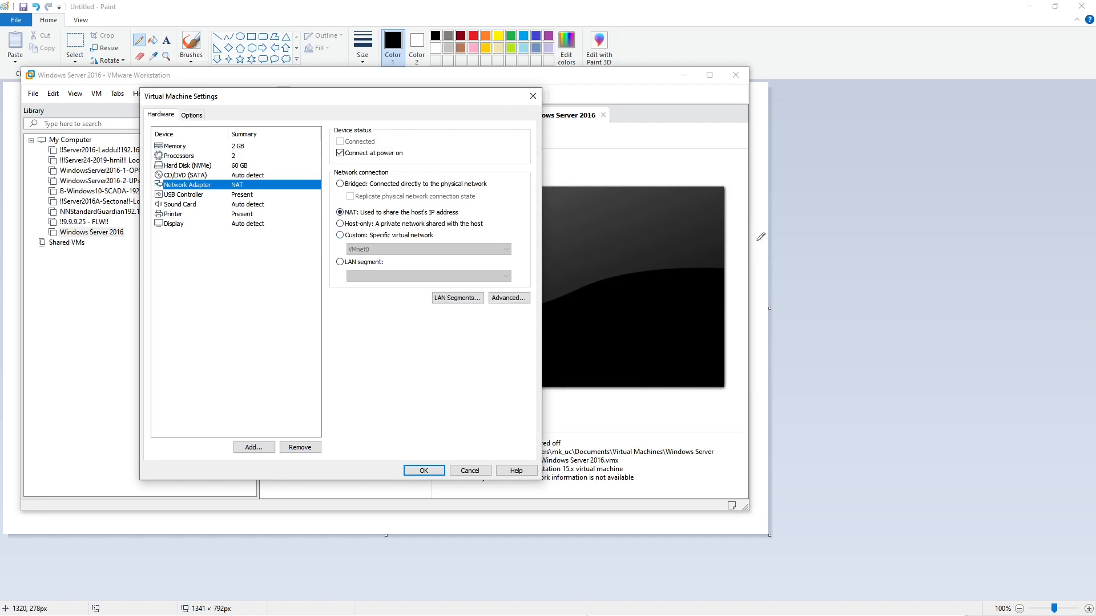
{"action": "left_click", "coordinate": [822, 245]}
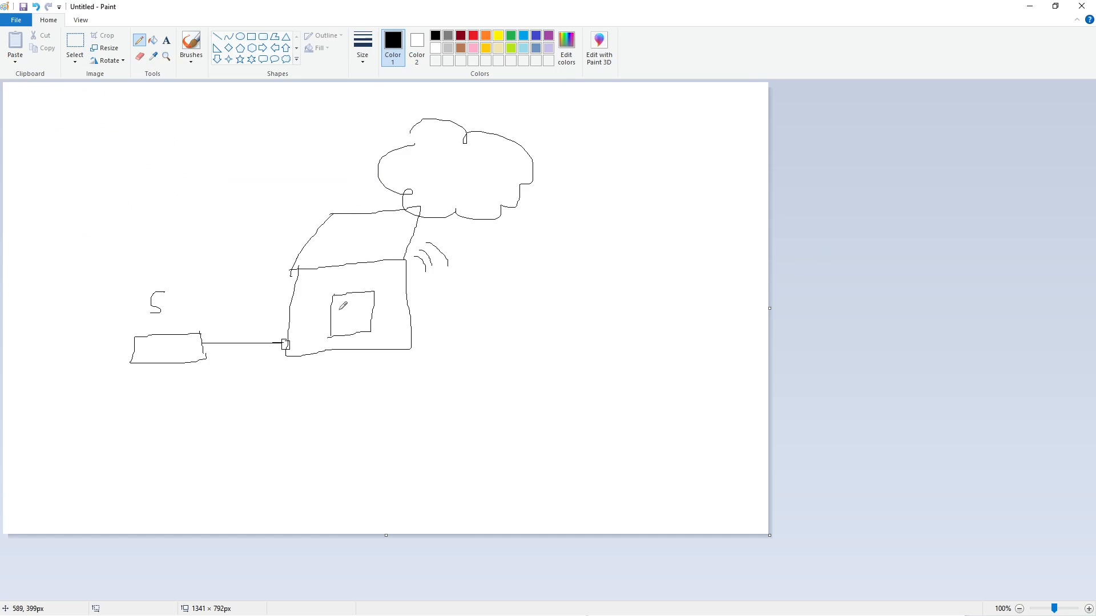
{"action": "mouse_move", "coordinate": [340, 310]}
{"action": "left_mouse_down"}
{"action": "mouse_move", "coordinate": [399, 266]}
{"action": "mouse_move", "coordinate": [431, 222]}
{"action": "left_mouse_up"}
{"action": "left_click_drag", "start_coordinate": [362, 296], "coordinate": [374, 295]}
{"action": "mouse_move", "coordinate": [331, 327]}
{"action": "left_mouse_down"}
{"action": "mouse_move", "coordinate": [329, 338]}
{"action": "mouse_move", "coordinate": [376, 333]}
{"action": "left_mouse_up"}
Step: Show the Remote Desktop Connection window over the diagram, and return to the Paint canvas
{"action": "left_click", "coordinate": [1, 121]}
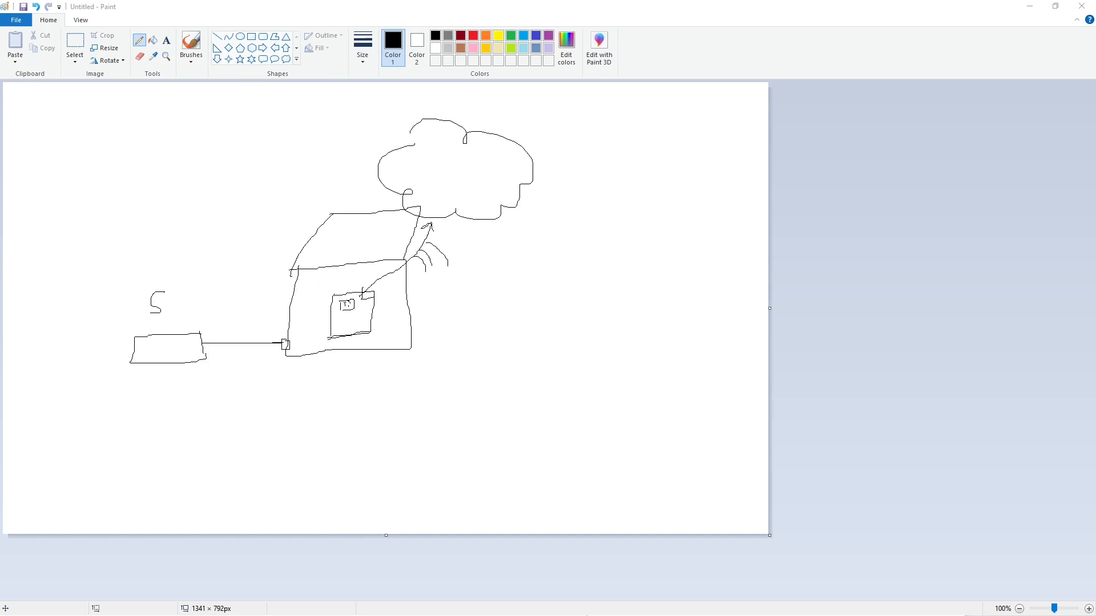
{"action": "left_click_drag", "start_coordinate": [644, 122], "coordinate": [612, 312]}
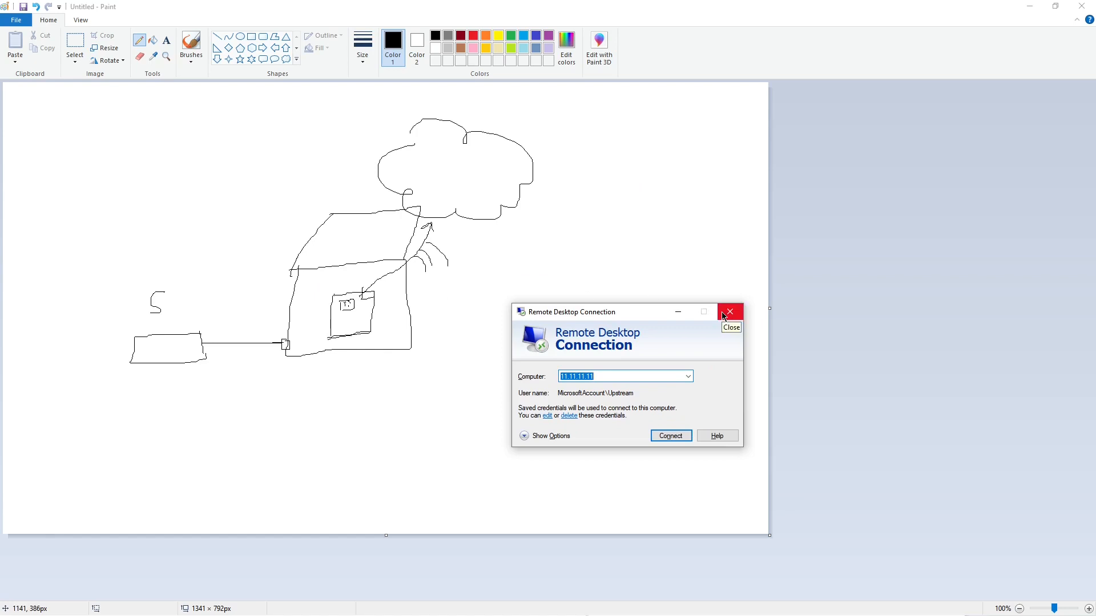
{"action": "left_click", "coordinate": [823, 317]}
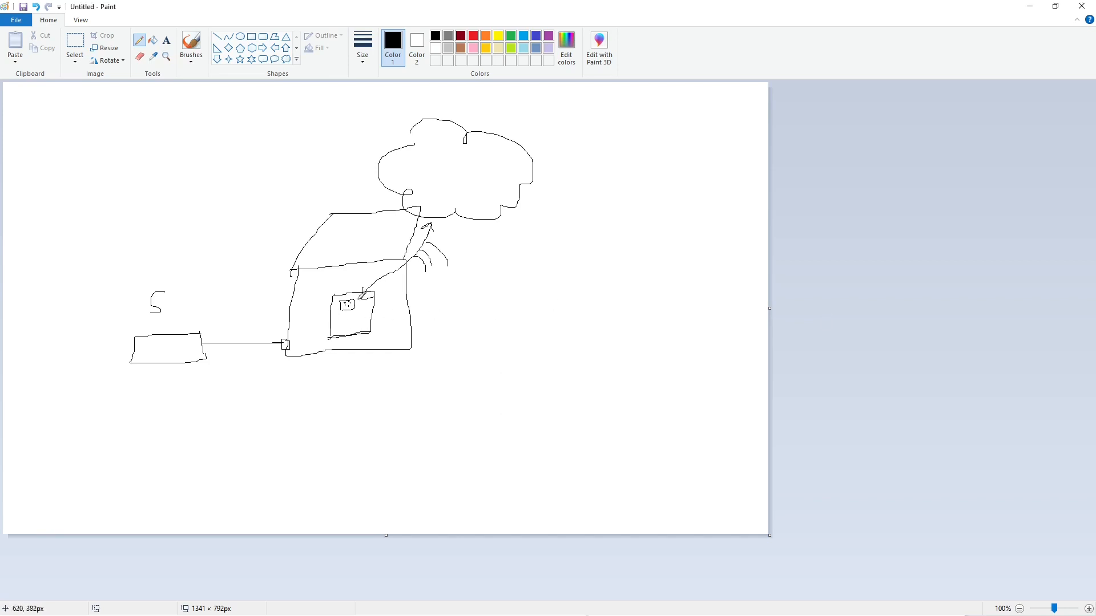
Step: Draw a second adapter in the virtual machine linked to the computer's port, and a stick figure with a line to the S box
{"action": "left_click_drag", "start_coordinate": [364, 280], "coordinate": [374, 271]}
{"action": "mouse_move", "coordinate": [339, 321]}
{"action": "left_mouse_down"}
{"action": "mouse_move", "coordinate": [355, 328]}
{"action": "mouse_move", "coordinate": [341, 332]}
{"action": "left_mouse_up"}
{"action": "left_click_drag", "start_coordinate": [337, 327], "coordinate": [286, 343]}
{"action": "mouse_move", "coordinate": [136, 339]}
{"action": "left_mouse_down"}
{"action": "mouse_move", "coordinate": [101, 329]}
{"action": "mouse_move", "coordinate": [98, 241]}
{"action": "left_mouse_up"}
{"action": "mouse_move", "coordinate": [86, 174]}
{"action": "left_mouse_down"}
{"action": "mouse_move", "coordinate": [63, 218]}
{"action": "mouse_move", "coordinate": [90, 216]}
{"action": "left_mouse_up"}
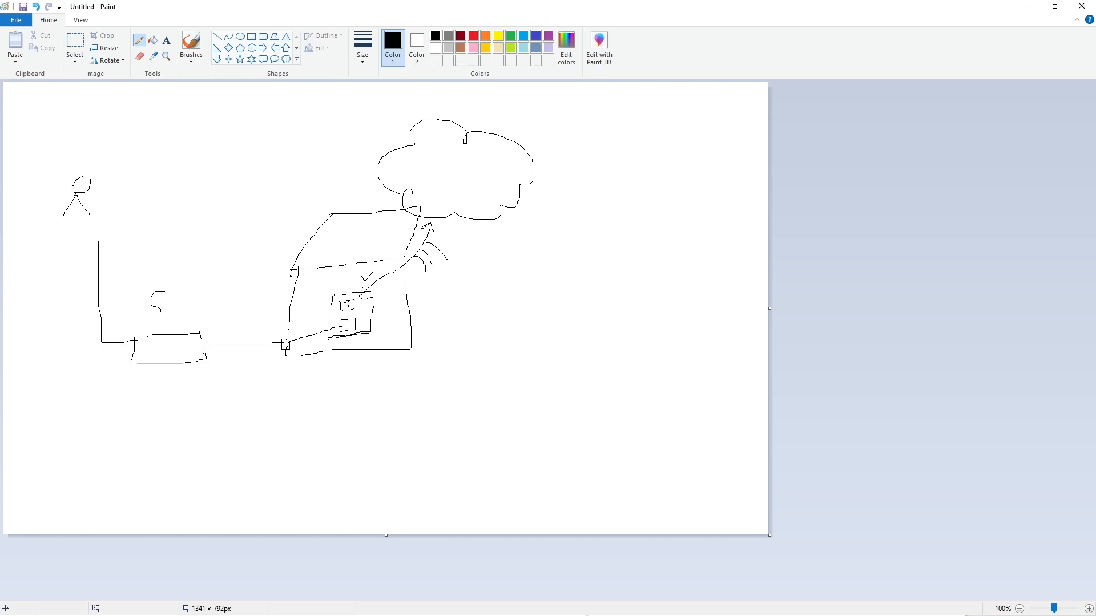
Step: Draw a second line from the computer's port to the outlined lower adapter, and add arms to the stick figure
{"action": "mouse_move", "coordinate": [563, 313]}
{"action": "left_mouse_down"}
{"action": "mouse_move", "coordinate": [563, 254]}
{"action": "mouse_move", "coordinate": [597, 265]}
{"action": "left_mouse_up"}
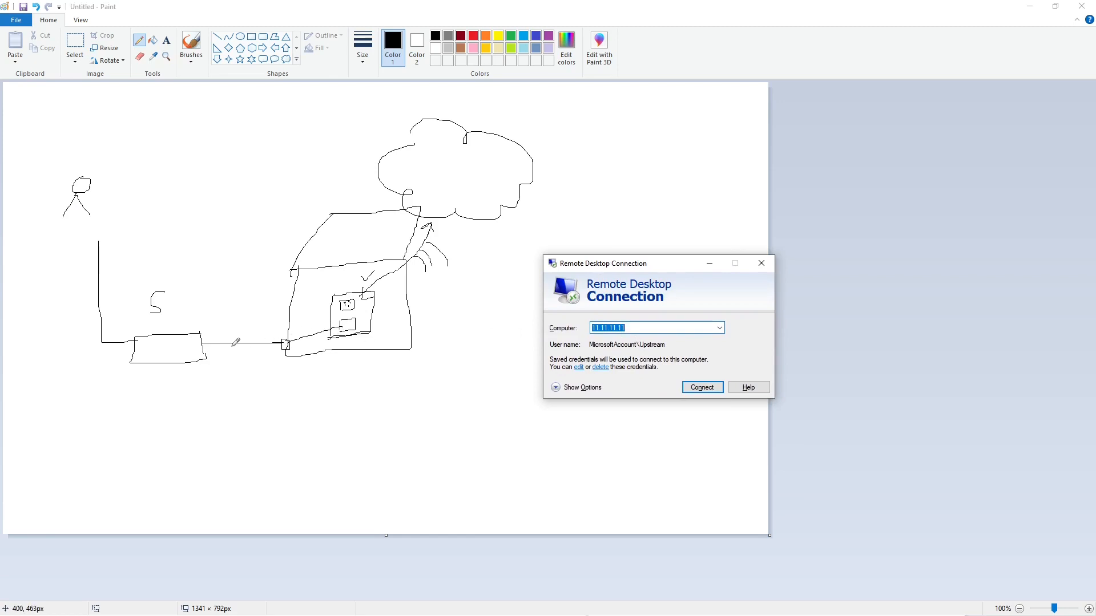
{"action": "left_click", "coordinate": [277, 342]}
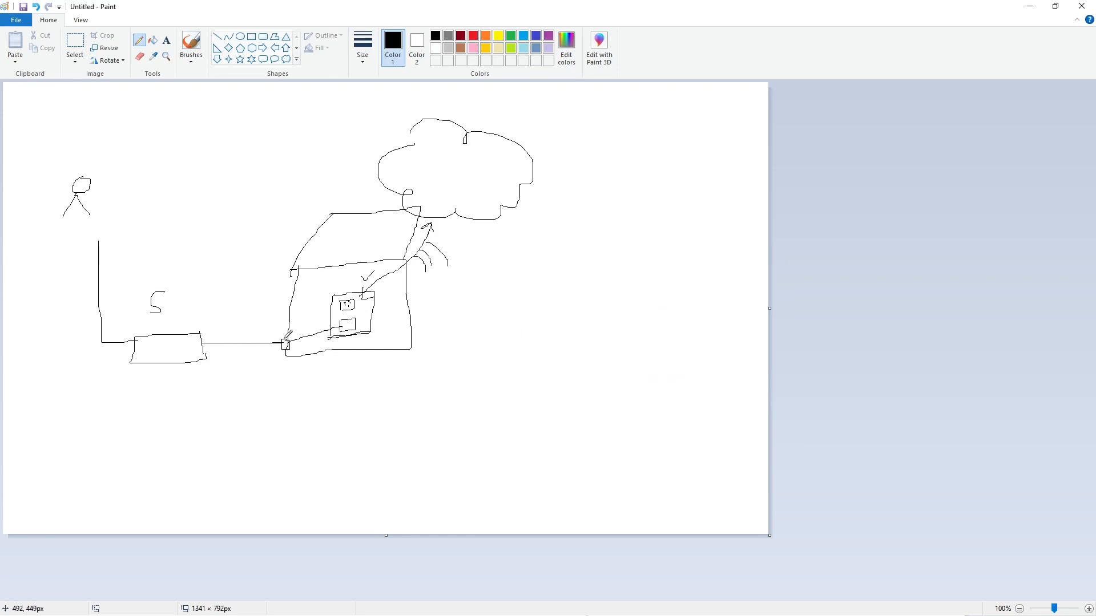
{"action": "mouse_move", "coordinate": [284, 339]}
{"action": "left_mouse_down"}
{"action": "mouse_move", "coordinate": [355, 332]}
{"action": "mouse_move", "coordinate": [356, 320]}
{"action": "mouse_move", "coordinate": [338, 327]}
{"action": "mouse_move", "coordinate": [352, 320]}
{"action": "left_mouse_up"}
{"action": "mouse_move", "coordinate": [77, 198]}
{"action": "left_mouse_down"}
{"action": "mouse_move", "coordinate": [63, 198]}
{"action": "mouse_move", "coordinate": [93, 198]}
{"action": "left_mouse_up"}
Step: Switch to the Remote Desktop Connection window to illustrate remote access, and go back to the drawing
{"action": "key", "text": "alt+Tab"}
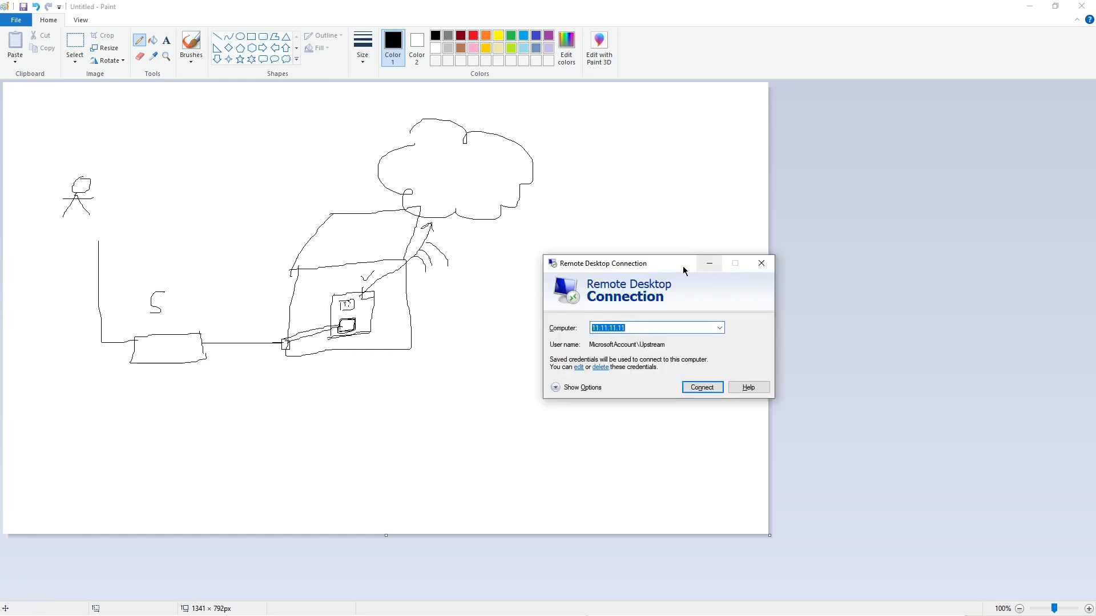
{"action": "left_click_drag", "start_coordinate": [683, 267], "coordinate": [643, 275]}
{"action": "left_click", "coordinate": [303, 277]}
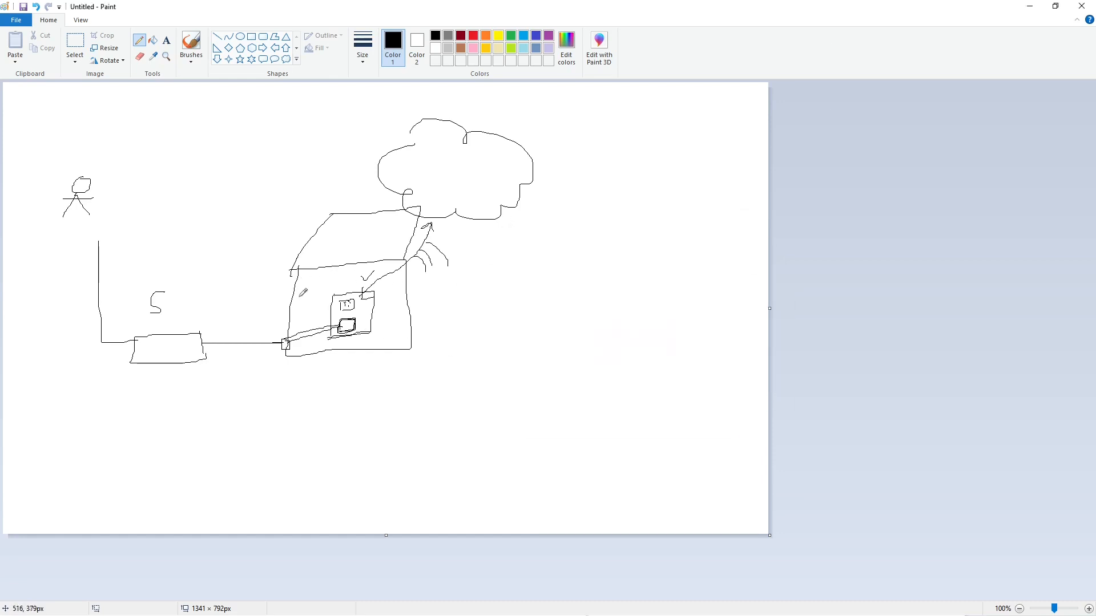
Step: Draw a box with an arrow into the virtual machine square, and mark the cable beside the computer's port
{"action": "mouse_move", "coordinate": [302, 287]}
{"action": "left_mouse_down"}
{"action": "mouse_move", "coordinate": [303, 318]}
{"action": "mouse_move", "coordinate": [327, 284]}
{"action": "mouse_move", "coordinate": [324, 311]}
{"action": "mouse_move", "coordinate": [310, 312]}
{"action": "mouse_move", "coordinate": [330, 280]}
{"action": "mouse_move", "coordinate": [343, 292]}
{"action": "left_mouse_up"}
{"action": "left_click_drag", "start_coordinate": [300, 318], "coordinate": [318, 311]}
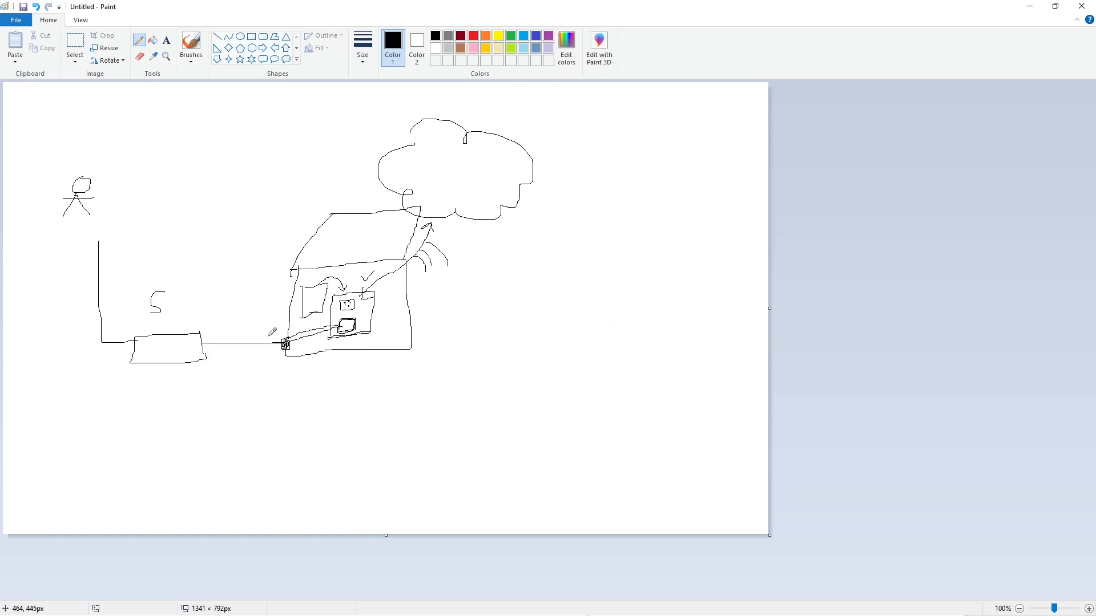
{"action": "left_click_drag", "start_coordinate": [270, 336], "coordinate": [268, 354]}
Step: Erase the cable, the S box, the port's connecting lines and the stick figure with the Eraser
{"action": "left_click", "coordinate": [139, 56]}
{"action": "left_click_drag", "start_coordinate": [264, 341], "coordinate": [262, 351]}
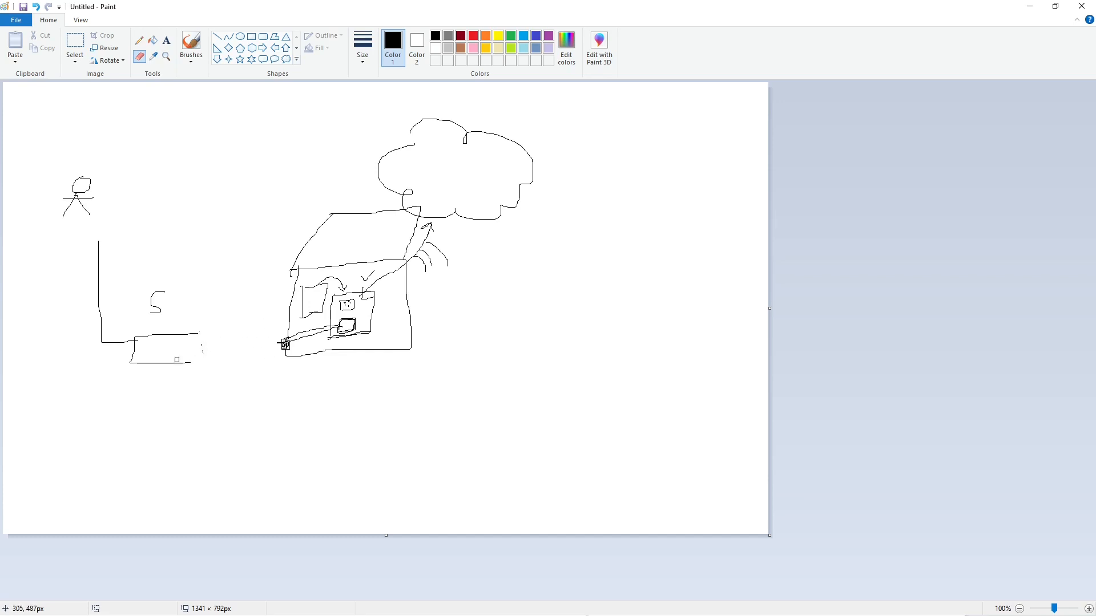
{"action": "mouse_move", "coordinate": [177, 360]}
{"action": "left_mouse_down"}
{"action": "mouse_move", "coordinate": [140, 360]}
{"action": "mouse_move", "coordinate": [200, 332]}
{"action": "left_mouse_up"}
{"action": "mouse_move", "coordinate": [130, 355]}
{"action": "left_mouse_down"}
{"action": "mouse_move", "coordinate": [176, 362]}
{"action": "mouse_move", "coordinate": [205, 349]}
{"action": "left_mouse_up"}
{"action": "left_click_drag", "start_coordinate": [98, 205], "coordinate": [73, 184]}
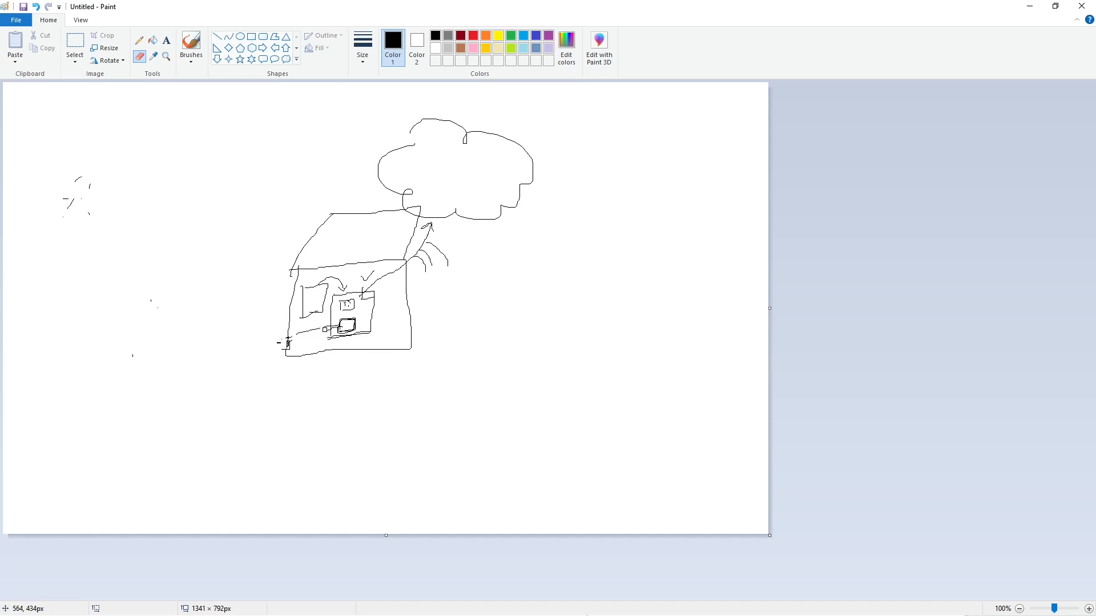
Step: Draw a small box in the computer's lower right corner with the Pencil, linked to the virtual machine's lower adapter
{"action": "left_click", "coordinate": [139, 40]}
{"action": "mouse_move", "coordinate": [394, 343]}
{"action": "left_mouse_down"}
{"action": "mouse_move", "coordinate": [403, 330]}
{"action": "mouse_move", "coordinate": [396, 342]}
{"action": "mouse_move", "coordinate": [379, 320]}
{"action": "mouse_move", "coordinate": [404, 341]}
{"action": "left_mouse_up"}
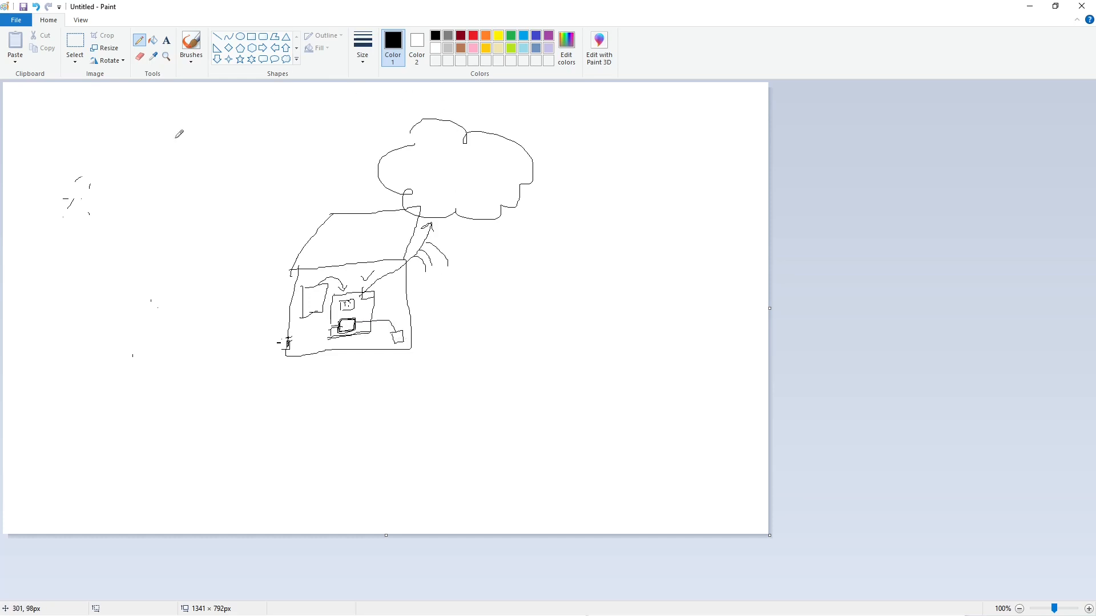
Step: Switch to the Network Connections window and place it over the diagram to show the host's adapters
{"action": "key", "text": "alt+Tab"}
{"action": "left_click_drag", "start_coordinate": [650, 0], "coordinate": [609, 205]}
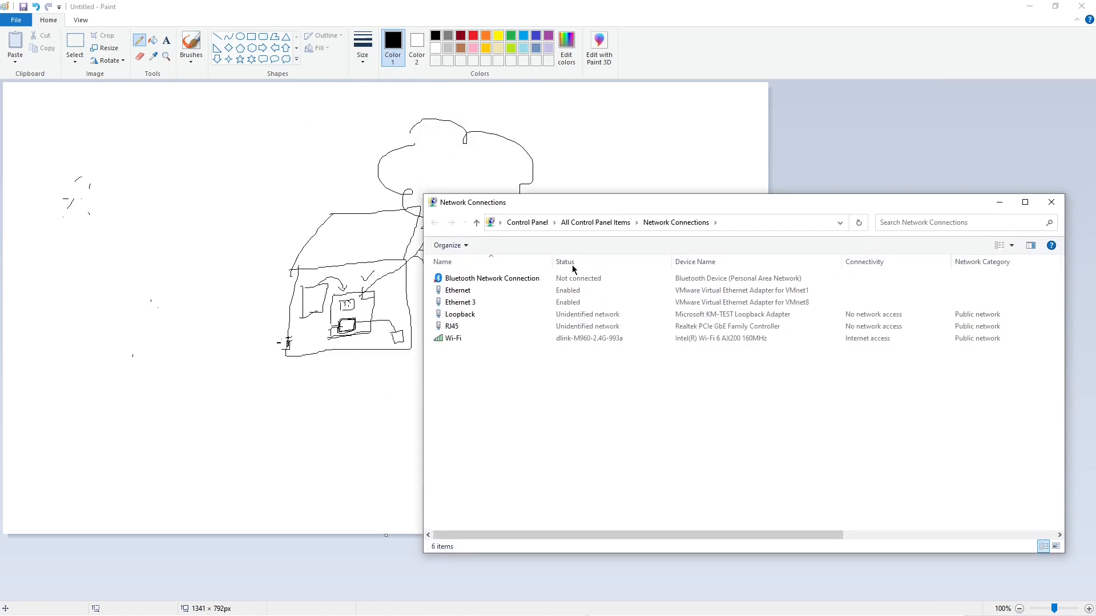
Step: Narrow the Network Connections window to uncover the diagram, and highlight the Loopback, RJ45 and Wi-Fi adapters
{"action": "left_click_drag", "start_coordinate": [420, 410], "coordinate": [533, 401]}
{"action": "left_click", "coordinate": [815, 318]}
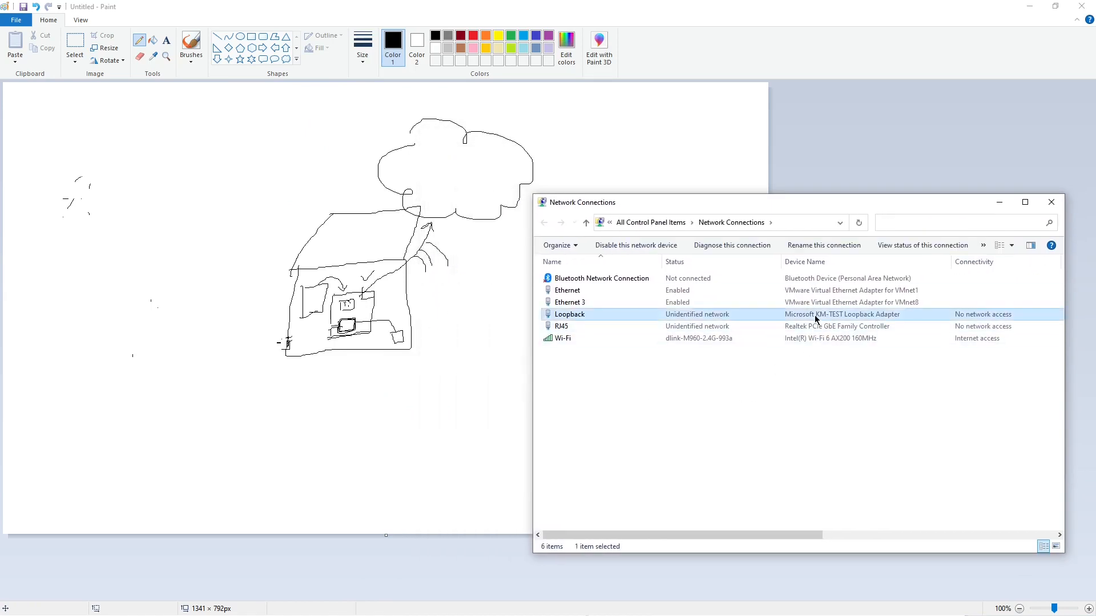
{"action": "left_click", "coordinate": [569, 328]}
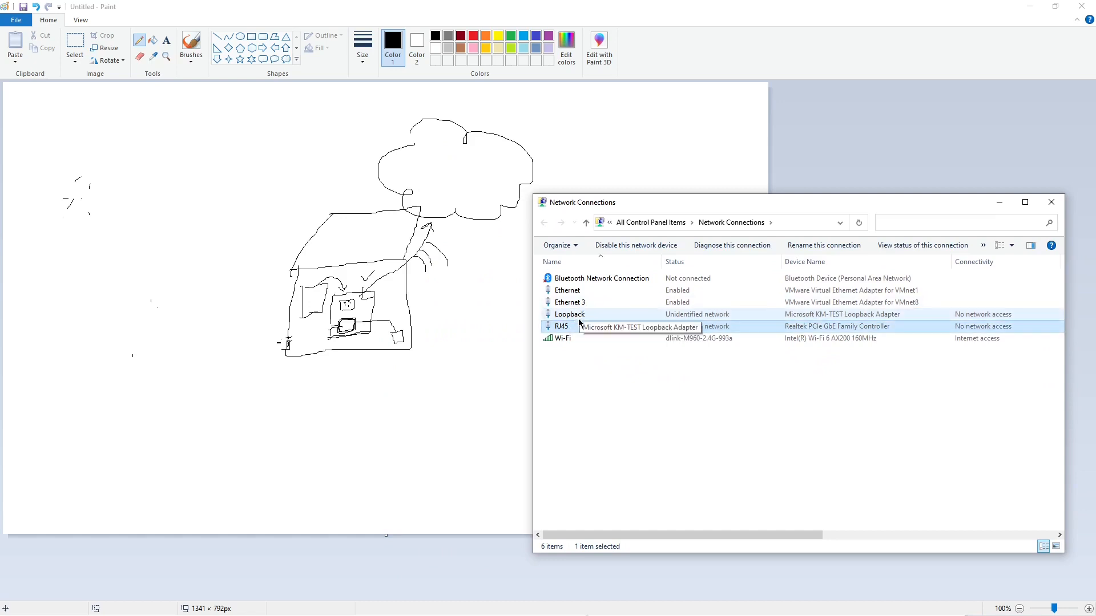
{"action": "left_click", "coordinate": [578, 341]}
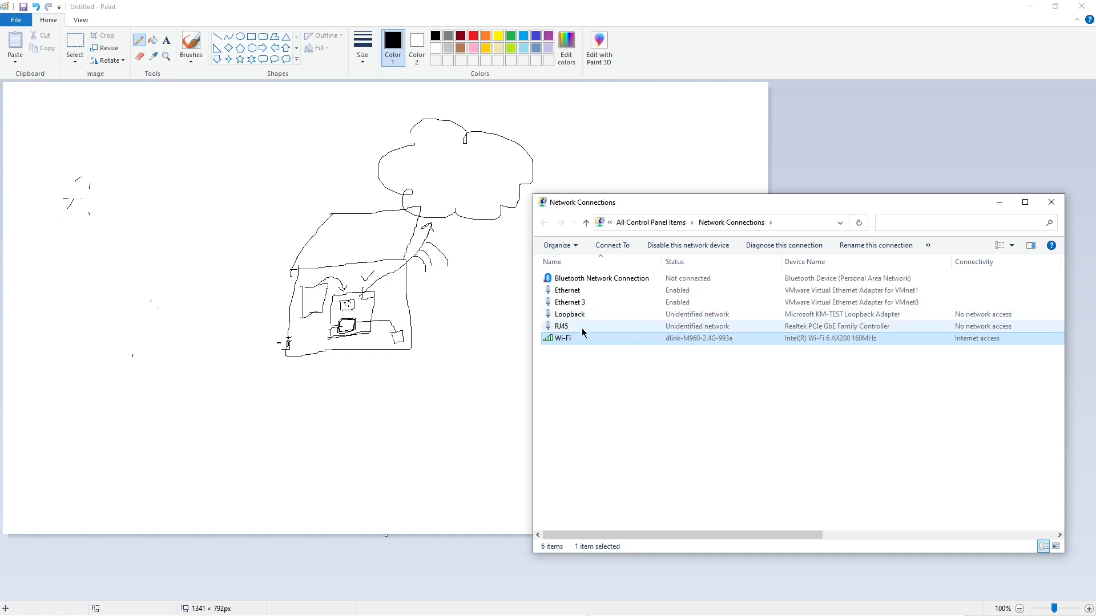
{"action": "mouse_move", "coordinate": [571, 340]}
{"action": "left_mouse_down"}
{"action": "mouse_move", "coordinate": [558, 335]}
{"action": "mouse_move", "coordinate": [603, 379]}
{"action": "mouse_move", "coordinate": [579, 374]}
{"action": "mouse_move", "coordinate": [560, 326]}
{"action": "left_mouse_up"}
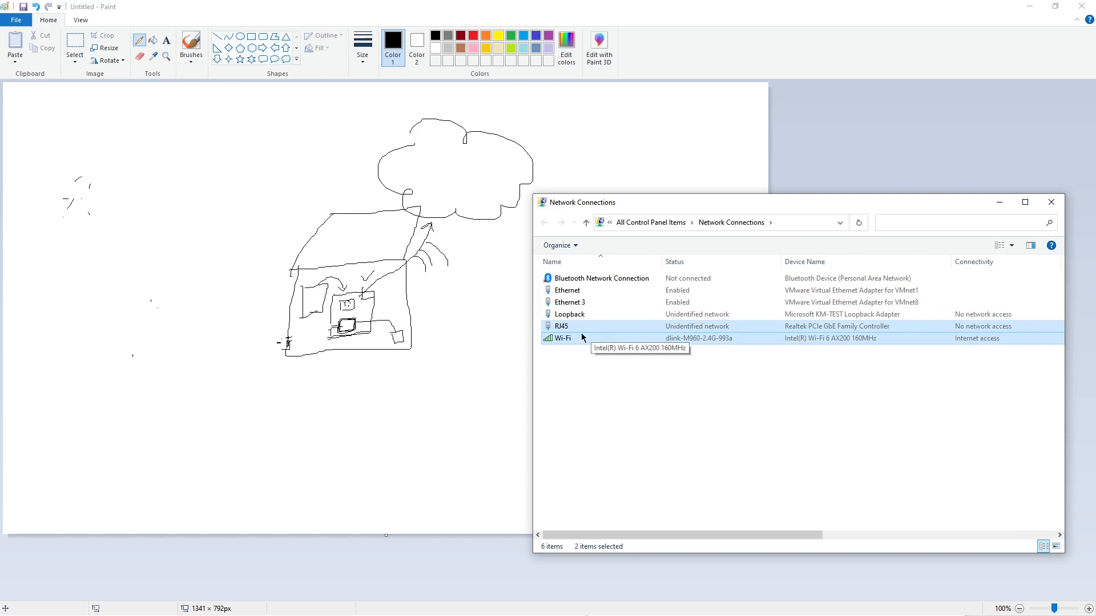
Step: Rename the Loopback adapter as "test Loopback"
{"action": "left_click", "coordinate": [623, 317]}
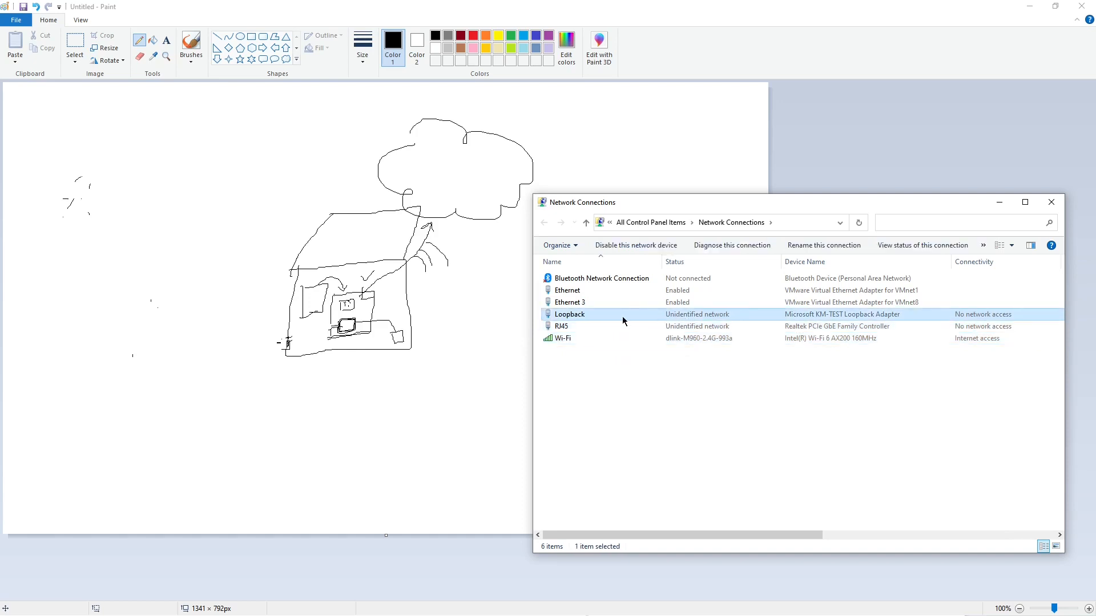
{"action": "right_click", "coordinate": [621, 321]}
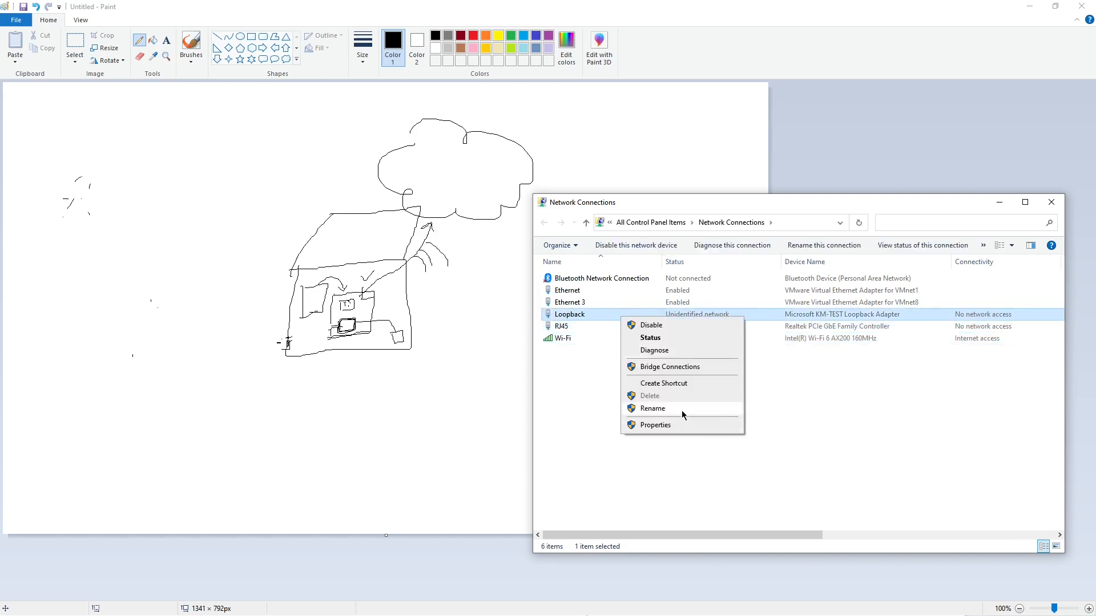
{"action": "left_click", "coordinate": [653, 408]}
{"action": "key", "text": "Home"}
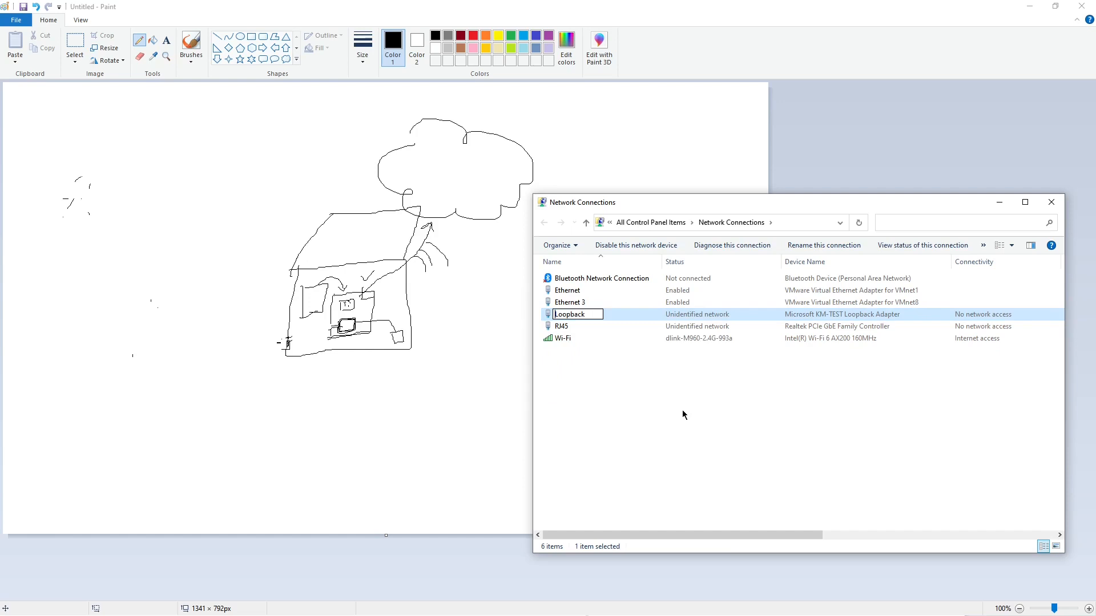
{"action": "type", "text": "test"}
{"action": "key", "text": "Return"}
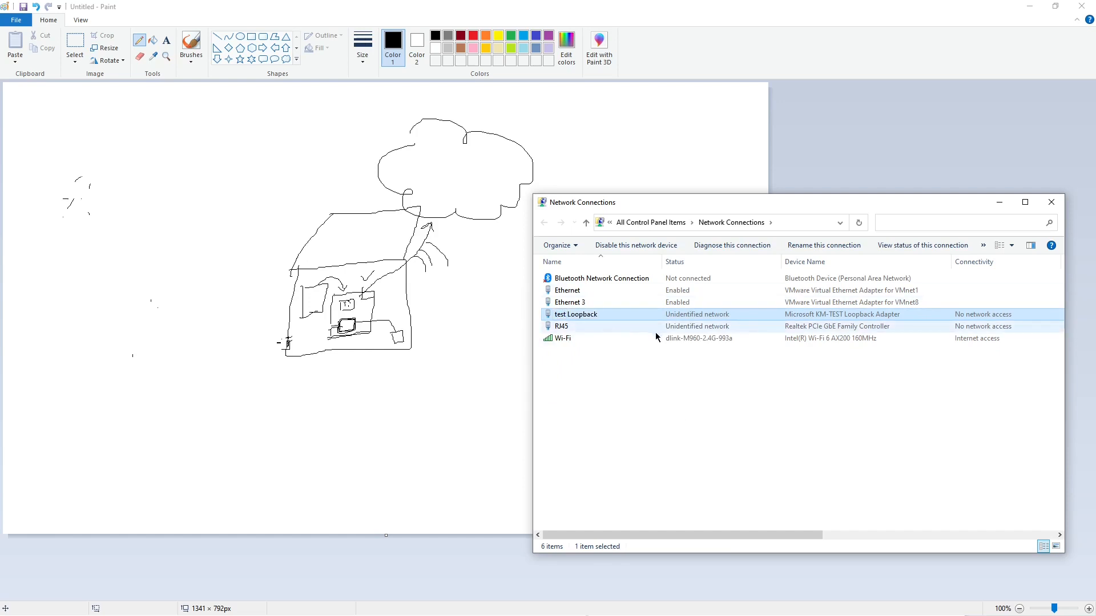
Step: Examine the test Loopback adapter's TCP/IPv4 address settings and close its properties without changing them
{"action": "right_click", "coordinate": [593, 321]}
{"action": "left_click", "coordinate": [620, 426]}
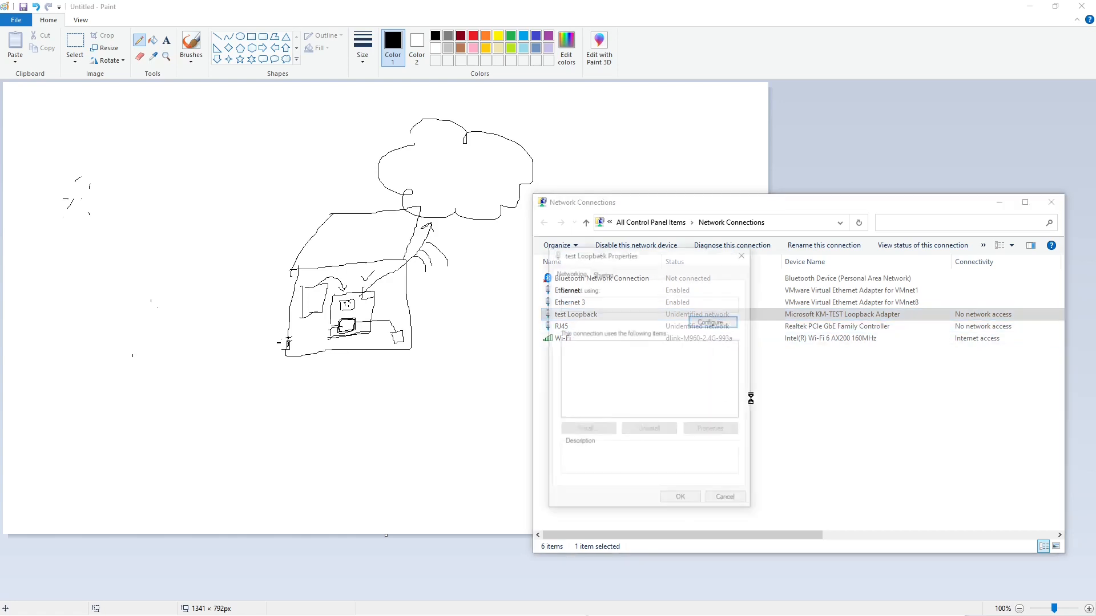
{"action": "left_click", "coordinate": [656, 395]}
{"action": "double_click", "coordinate": [656, 395]}
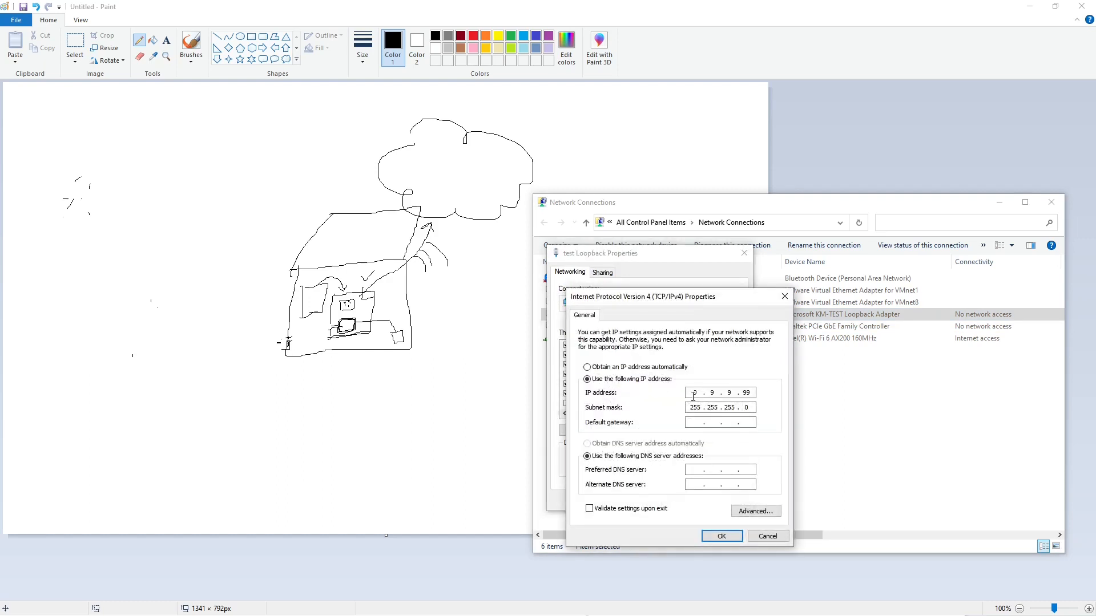
{"action": "left_click", "coordinate": [785, 296]}
{"action": "left_click", "coordinate": [744, 253]}
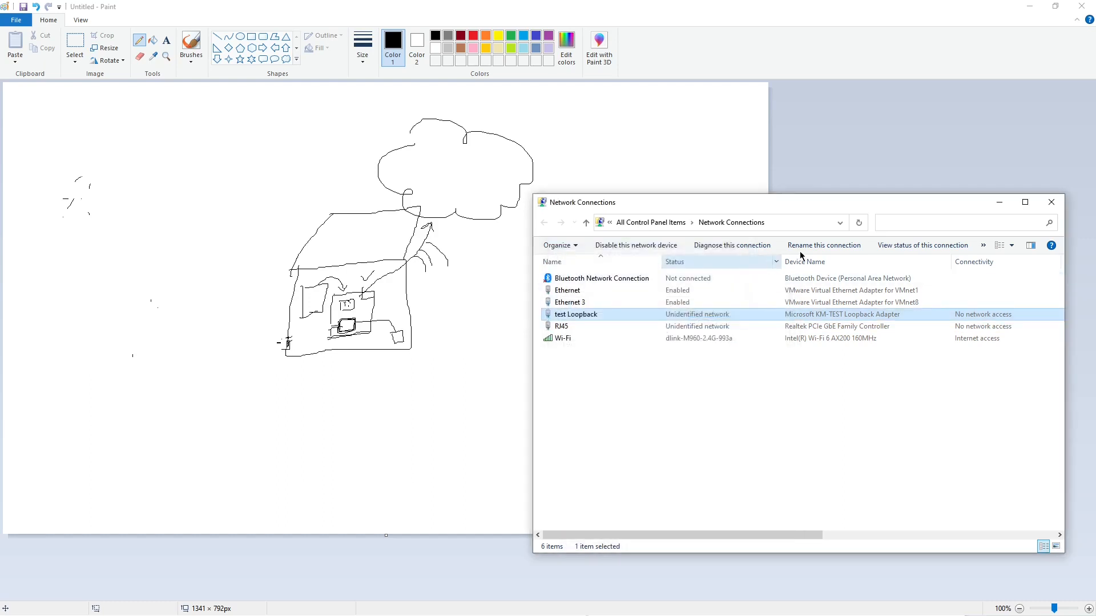
Step: Return to the Paint diagram and write "9.9.9.x" below the computer with an arrow to the virtual machine's lower adapter
{"action": "left_click", "coordinate": [995, 207]}
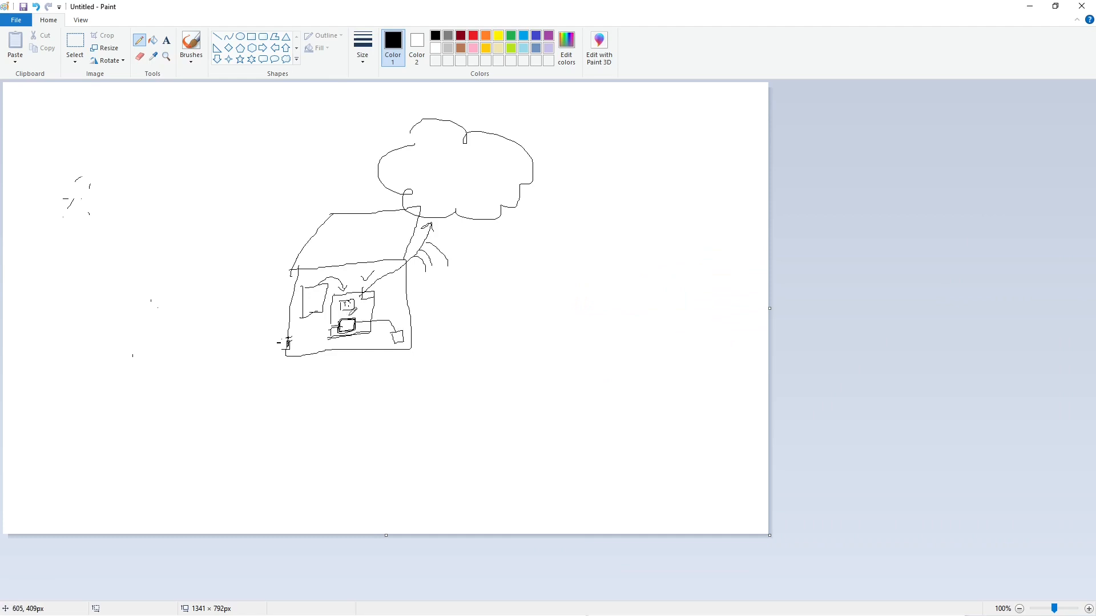
{"action": "mouse_move", "coordinate": [317, 370]}
{"action": "left_mouse_down"}
{"action": "mouse_move", "coordinate": [329, 383]}
{"action": "mouse_move", "coordinate": [344, 372]}
{"action": "mouse_move", "coordinate": [345, 387]}
{"action": "mouse_move", "coordinate": [373, 385]}
{"action": "mouse_move", "coordinate": [360, 336]}
{"action": "left_mouse_up"}
{"action": "left_click", "coordinate": [332, 379]}
{"action": "left_click", "coordinate": [352, 377]}
Step: Switch to the Virtual Machine Settings and connect the network adapter to the custom virtual network VMnet19
{"action": "key", "text": "alt+Tab"}
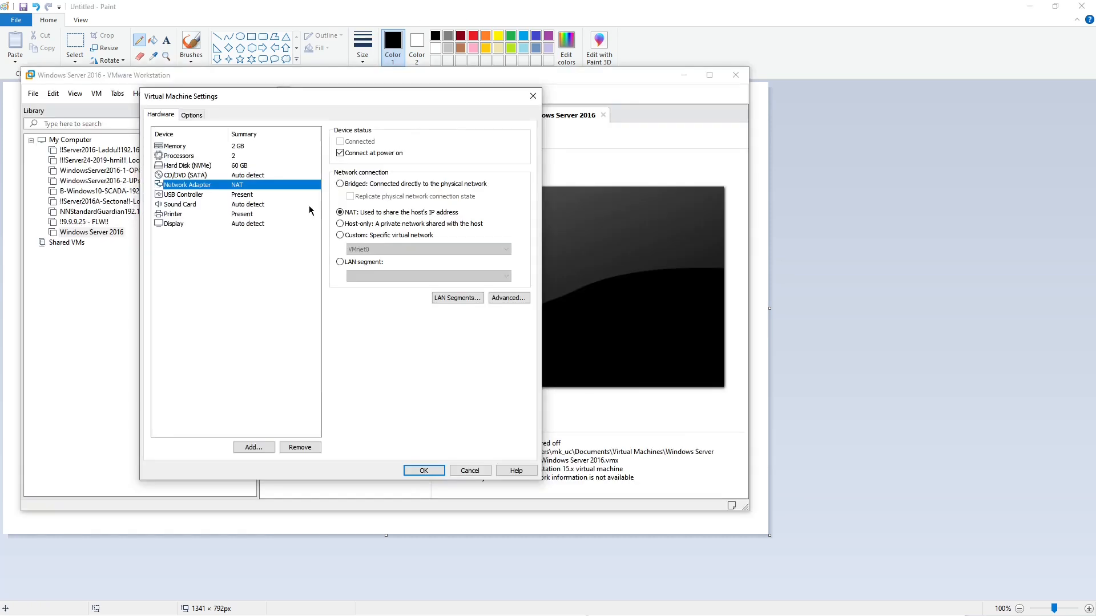
{"action": "left_click", "coordinate": [341, 263]}
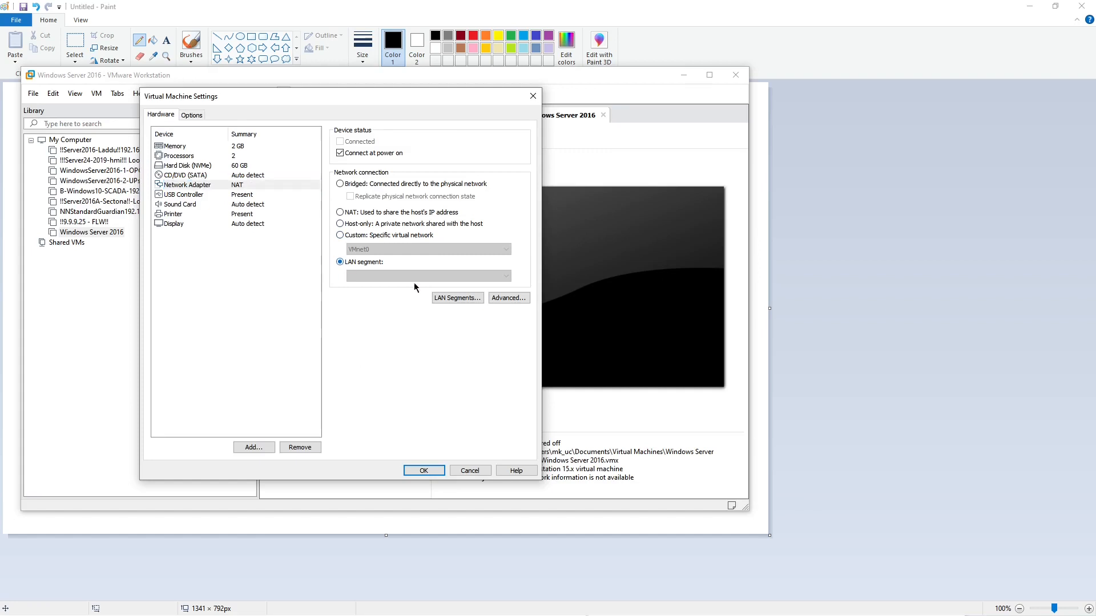
{"action": "left_click", "coordinate": [339, 235]}
{"action": "left_click", "coordinate": [437, 250]}
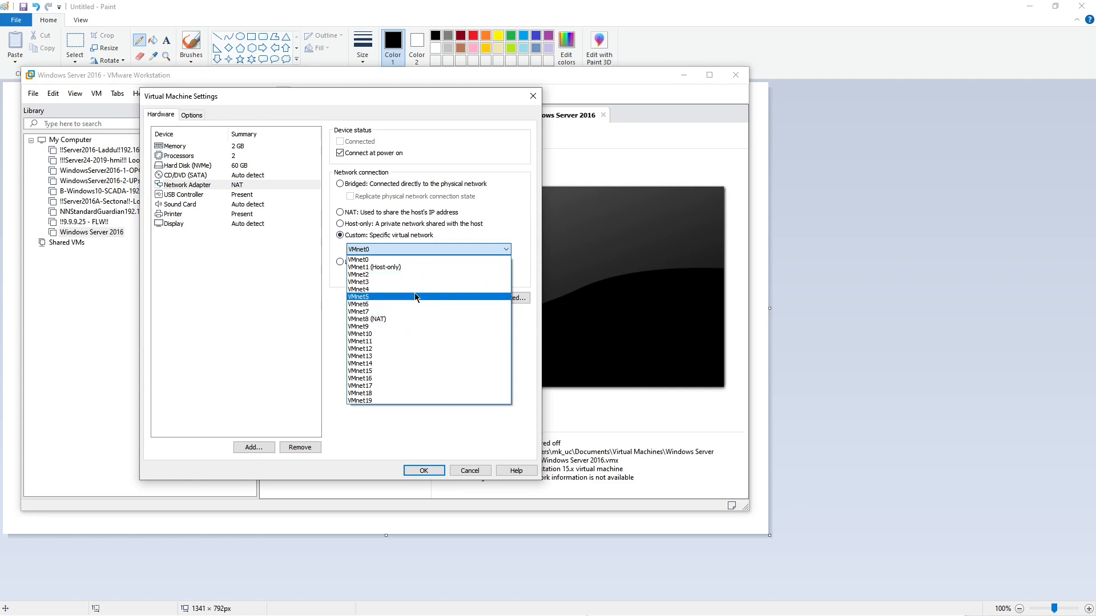
{"action": "left_click", "coordinate": [399, 267]}
{"action": "left_click", "coordinate": [407, 251]}
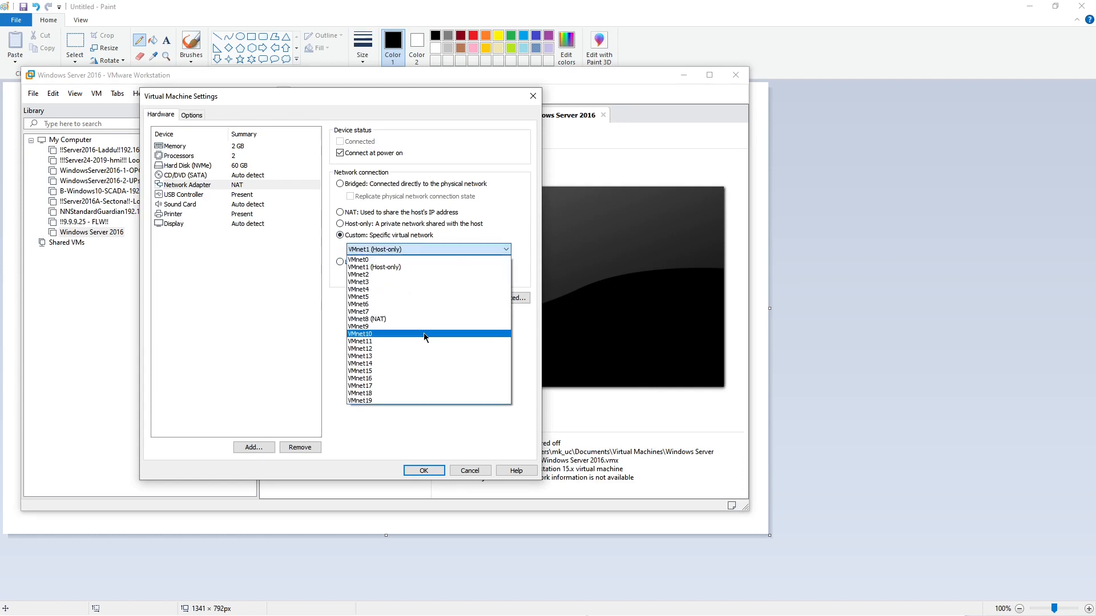
{"action": "left_click", "coordinate": [399, 399]}
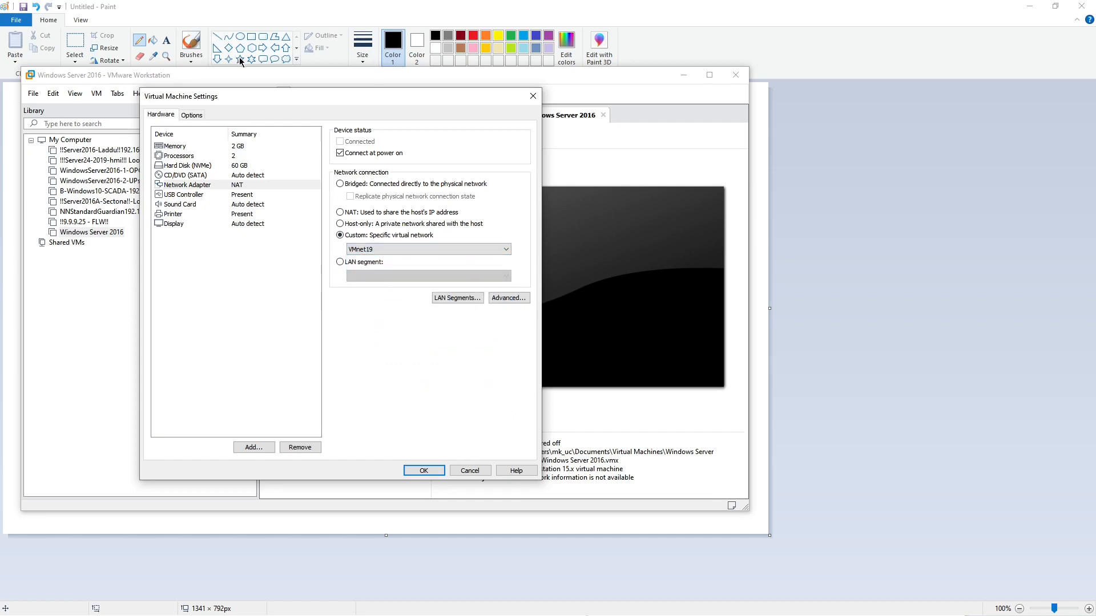
{"action": "left_click_drag", "start_coordinate": [242, 101], "coordinate": [167, 102]}
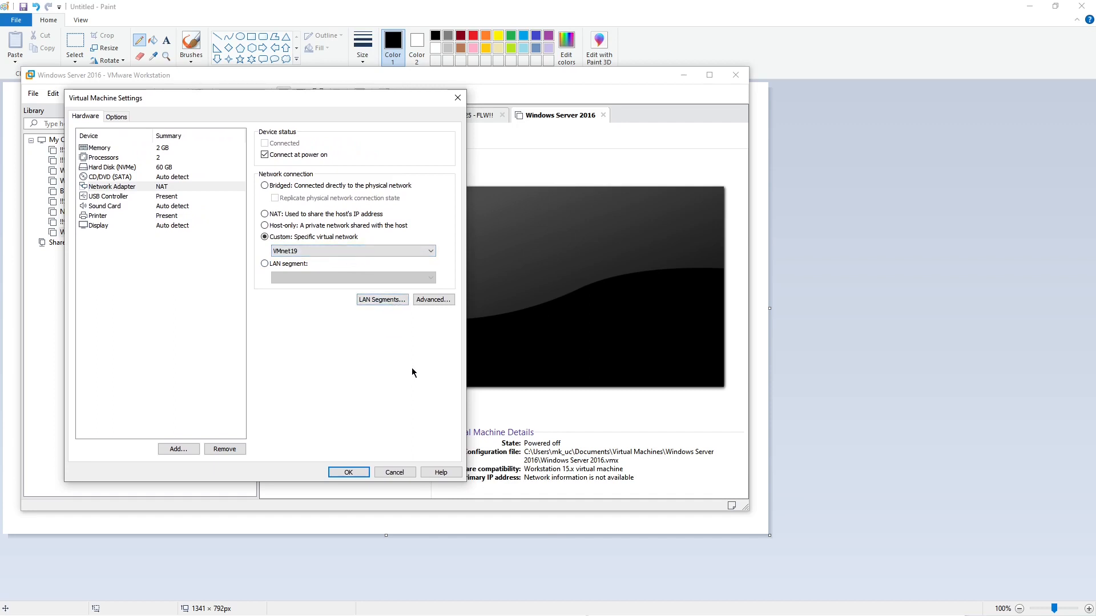
Step: Switch to the Virtual Network Editor and examine the VMnet19, VMnet8 and VMnet1 entries
{"action": "key", "text": "alt+Tab"}
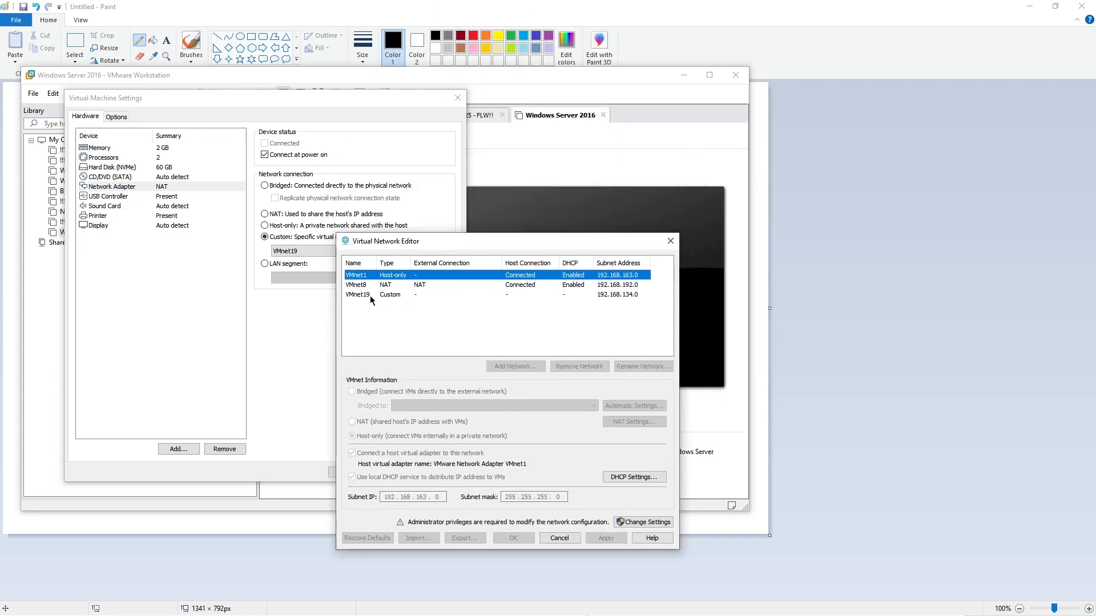
{"action": "left_click", "coordinate": [360, 293]}
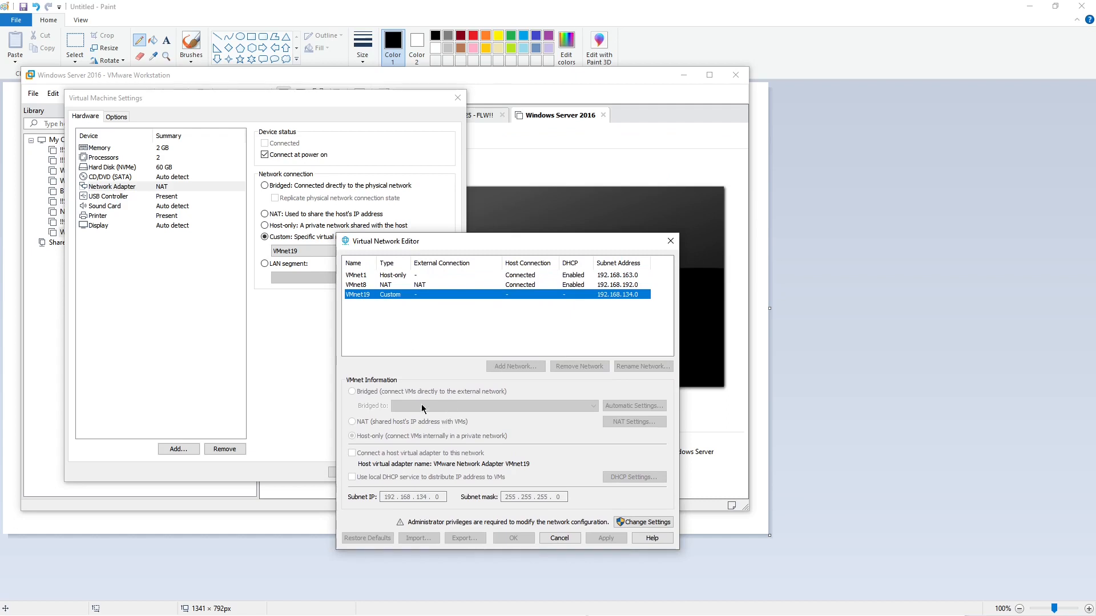
{"action": "left_click", "coordinate": [365, 285]}
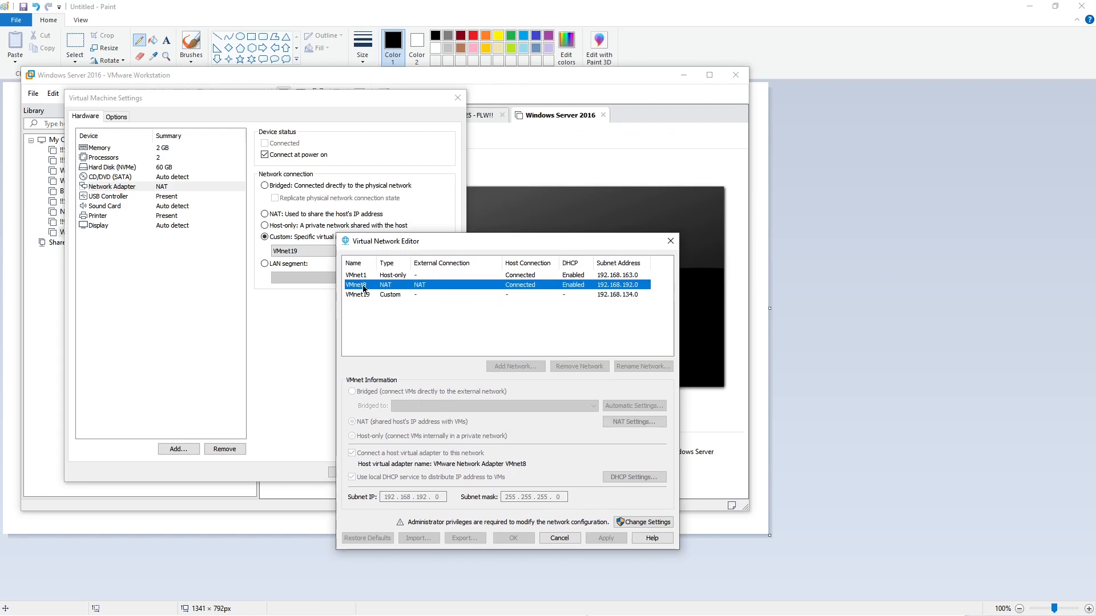
{"action": "left_click", "coordinate": [363, 276]}
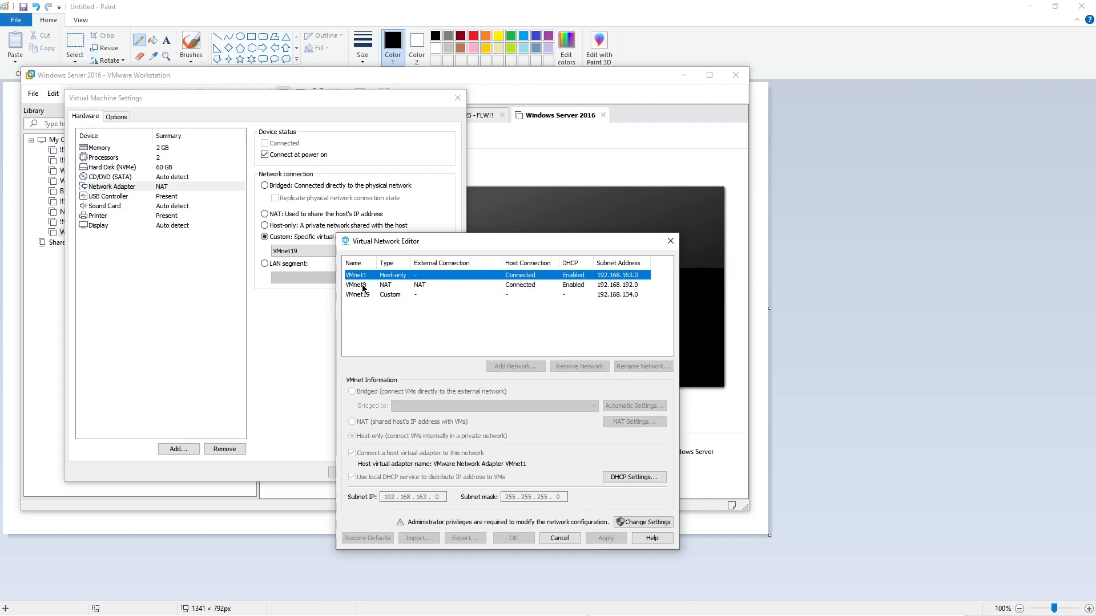
{"action": "left_click", "coordinate": [361, 295]}
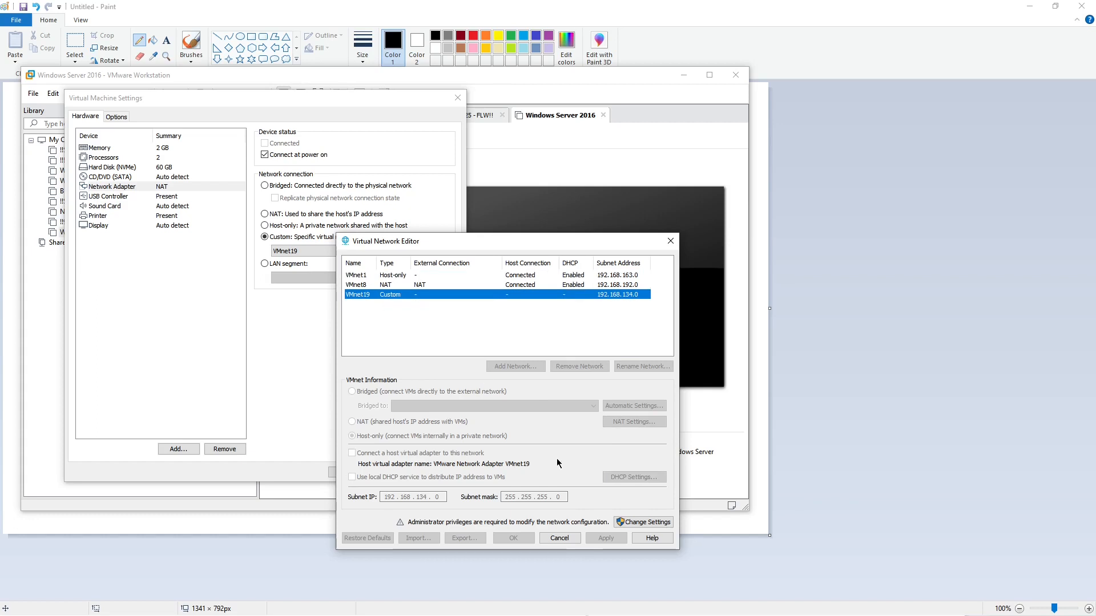
Step: Unlock the Virtual Network Editor with administrator rights and compare VMnet19's bridged adapter with the host's Network Connections
{"action": "left_click", "coordinate": [654, 521]}
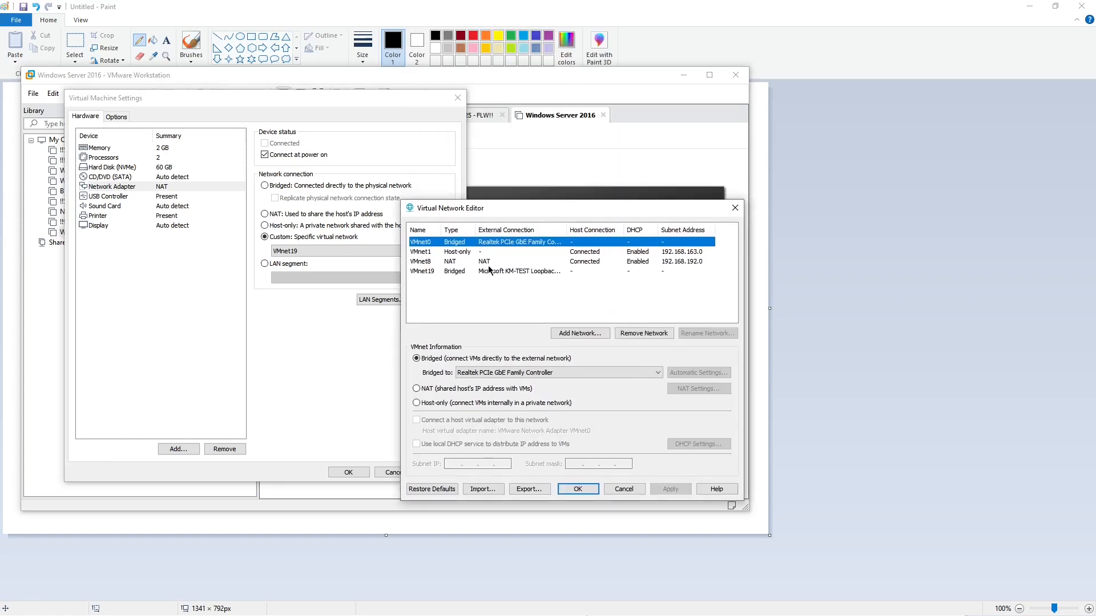
{"action": "left_click", "coordinate": [424, 272]}
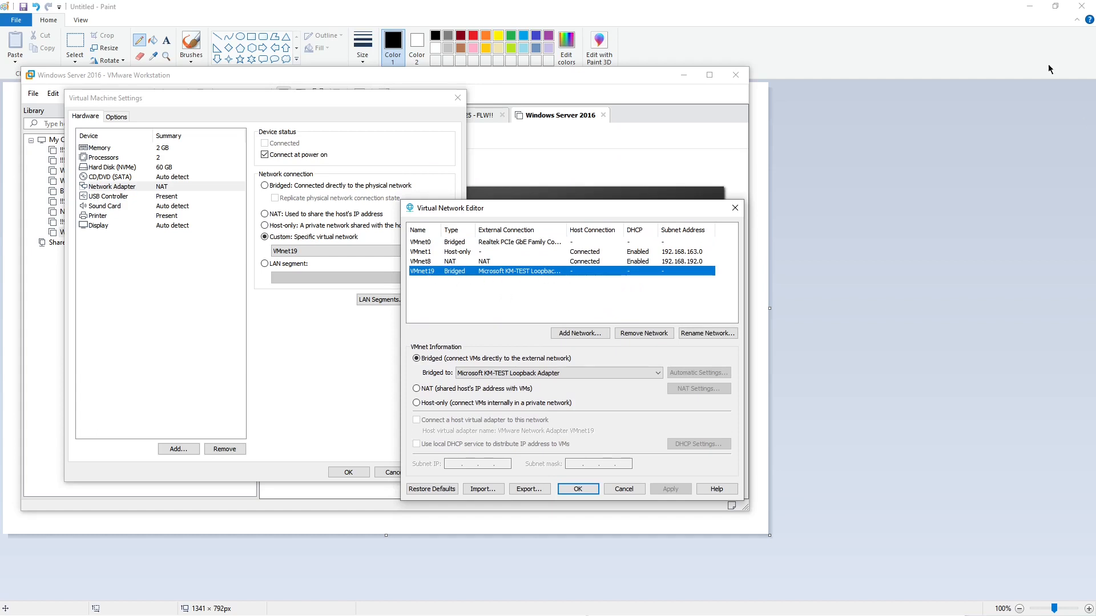
{"action": "key", "text": "alt+Tab"}
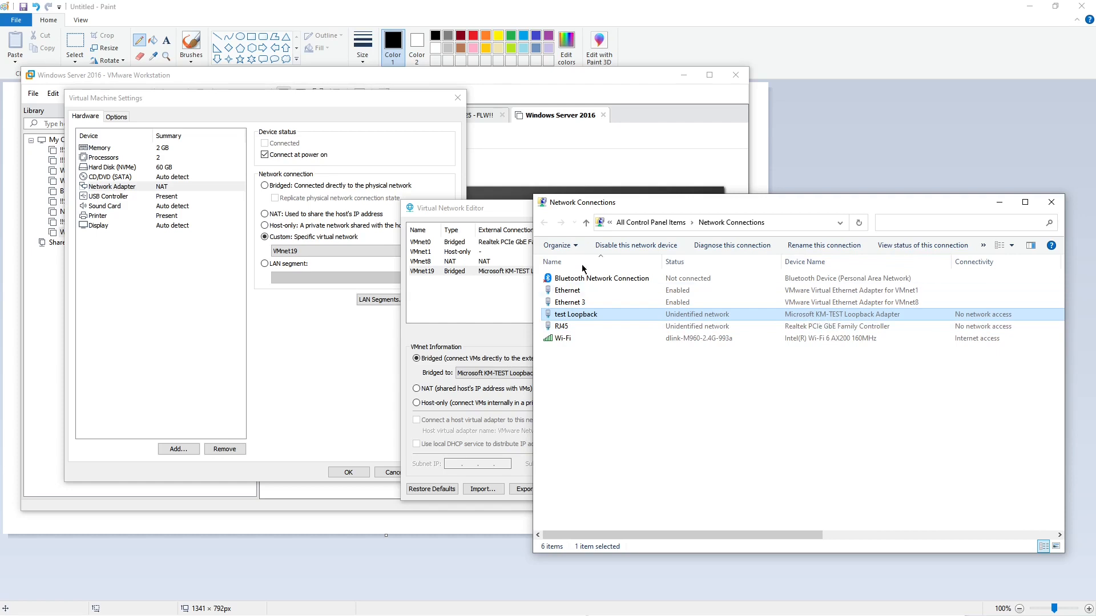
{"action": "left_click", "coordinate": [469, 273]}
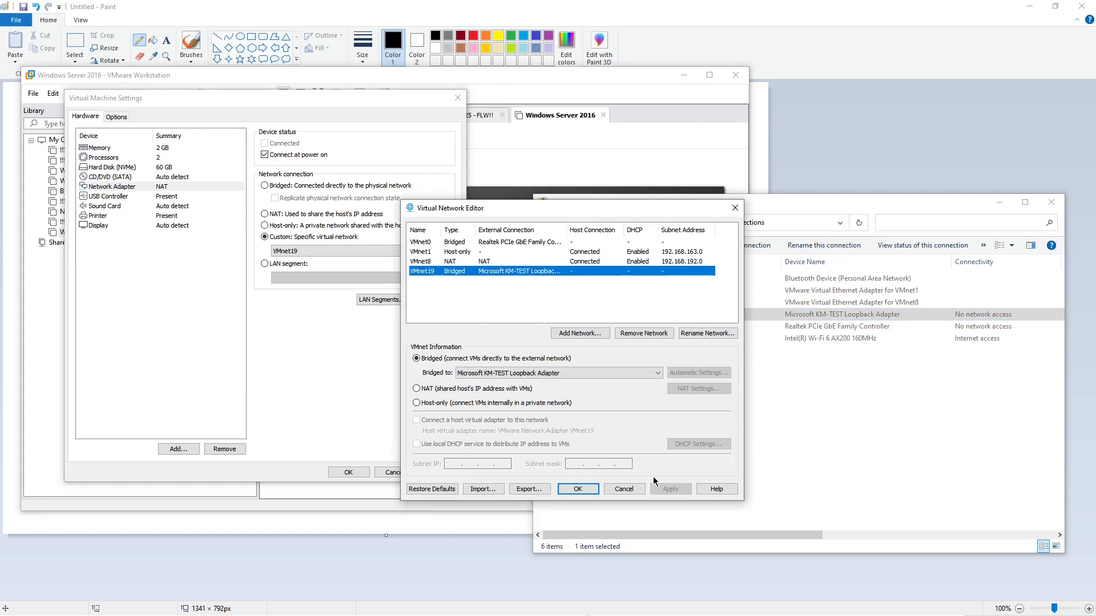
{"action": "left_click", "coordinate": [583, 494]}
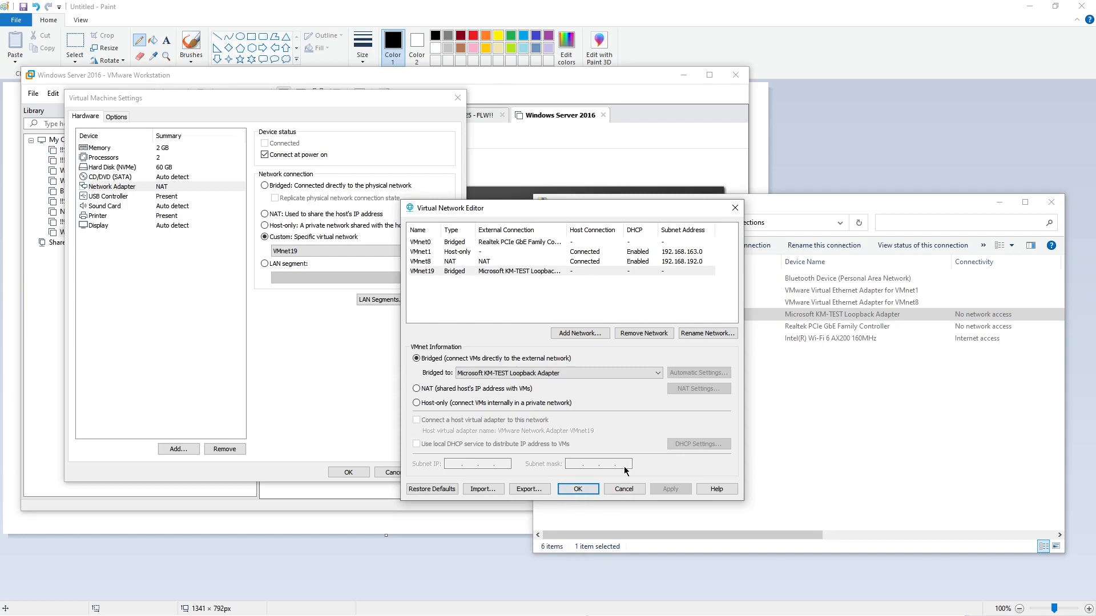
Step: Reselect VMnet19 as the network adapter's custom virtual network in the Virtual Machine Settings
{"action": "left_click", "coordinate": [280, 251]}
{"action": "left_click", "coordinate": [282, 259]}
{"action": "left_click", "coordinate": [285, 251]}
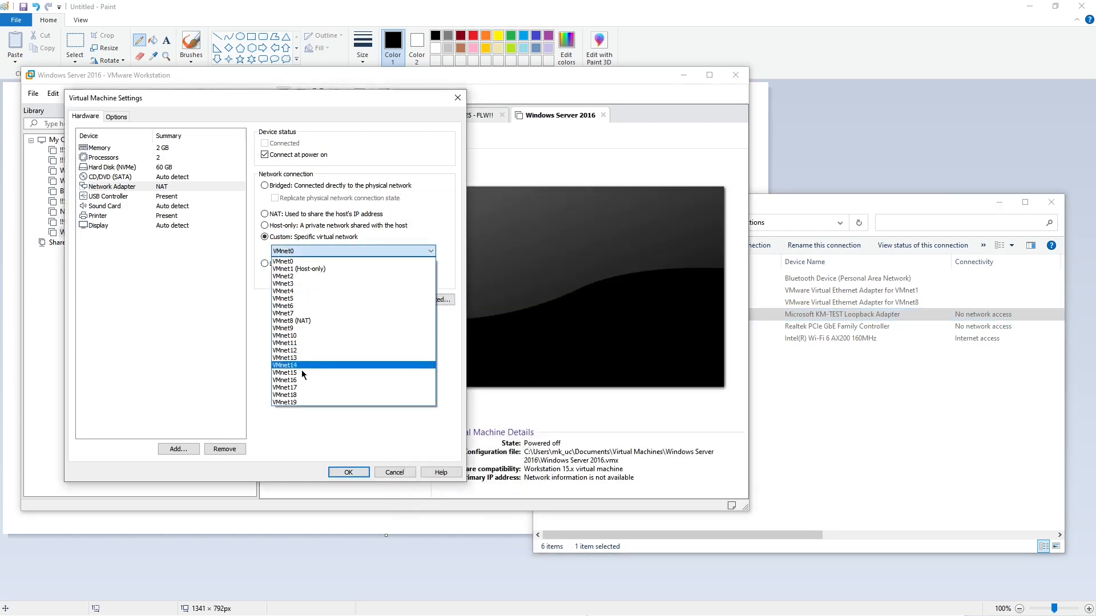
{"action": "left_click", "coordinate": [294, 409]}
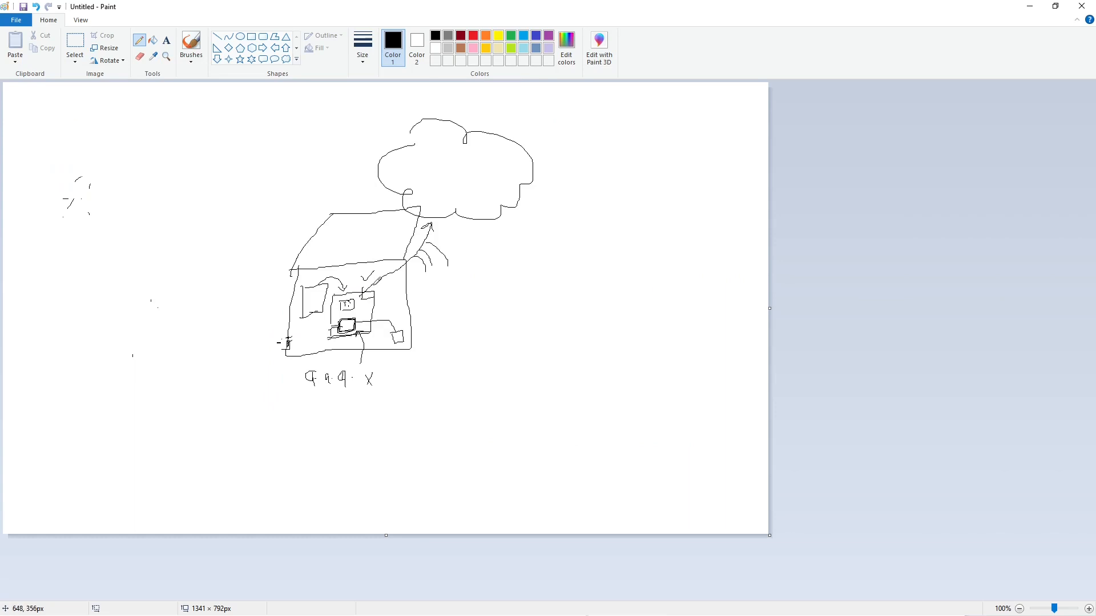
Step: Switch to the Paint diagram and mark the virtual machine's upper adapter and the area above it with the Pencil
{"action": "mouse_move", "coordinate": [339, 303]}
{"action": "left_mouse_down"}
{"action": "mouse_move", "coordinate": [360, 312]}
{"action": "mouse_move", "coordinate": [360, 293]}
{"action": "mouse_move", "coordinate": [342, 300]}
{"action": "left_mouse_up"}
{"action": "left_click_drag", "start_coordinate": [360, 258], "coordinate": [386, 243]}
Step: Return to the Virtual Machine Settings, add a second network adapter, and select the first adapter to review its connection
{"action": "key", "text": "alt+Tab"}
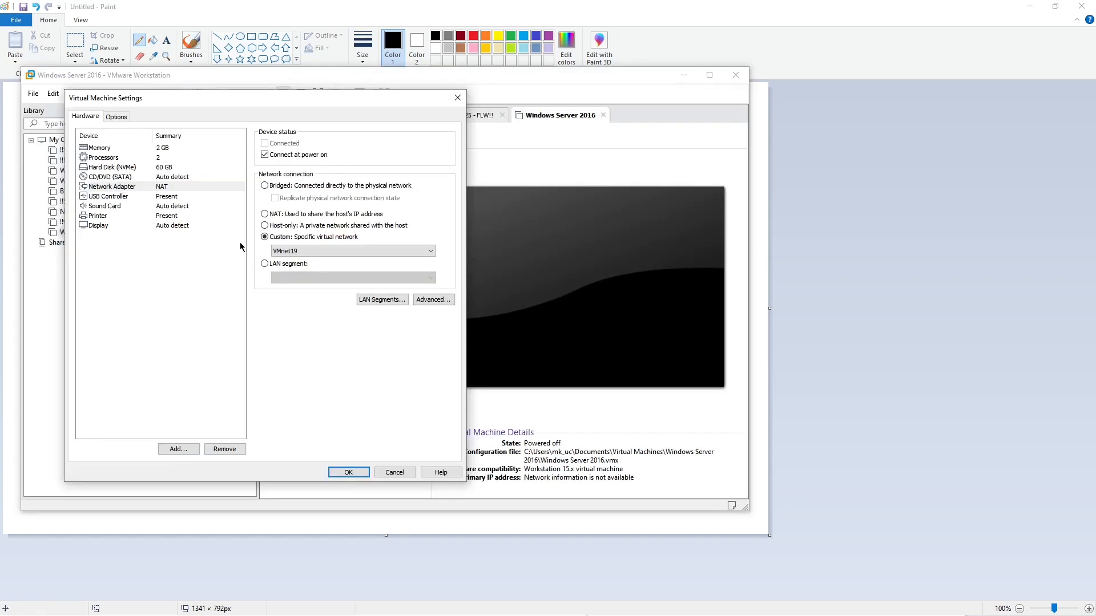
{"action": "left_click", "coordinate": [174, 449]}
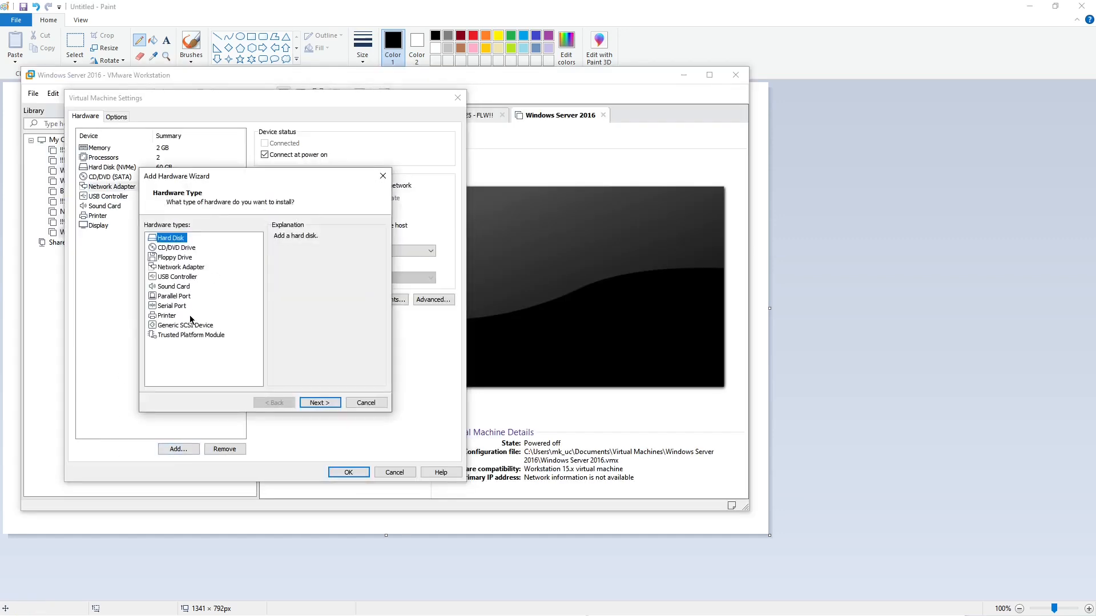
{"action": "left_click", "coordinate": [177, 268]}
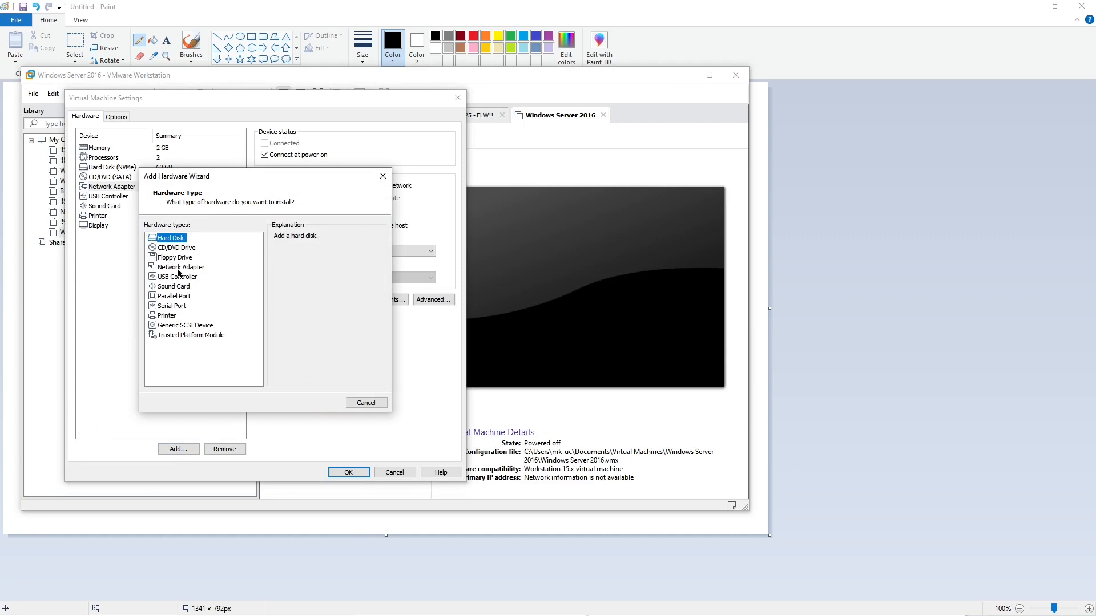
{"action": "left_click", "coordinate": [323, 402]}
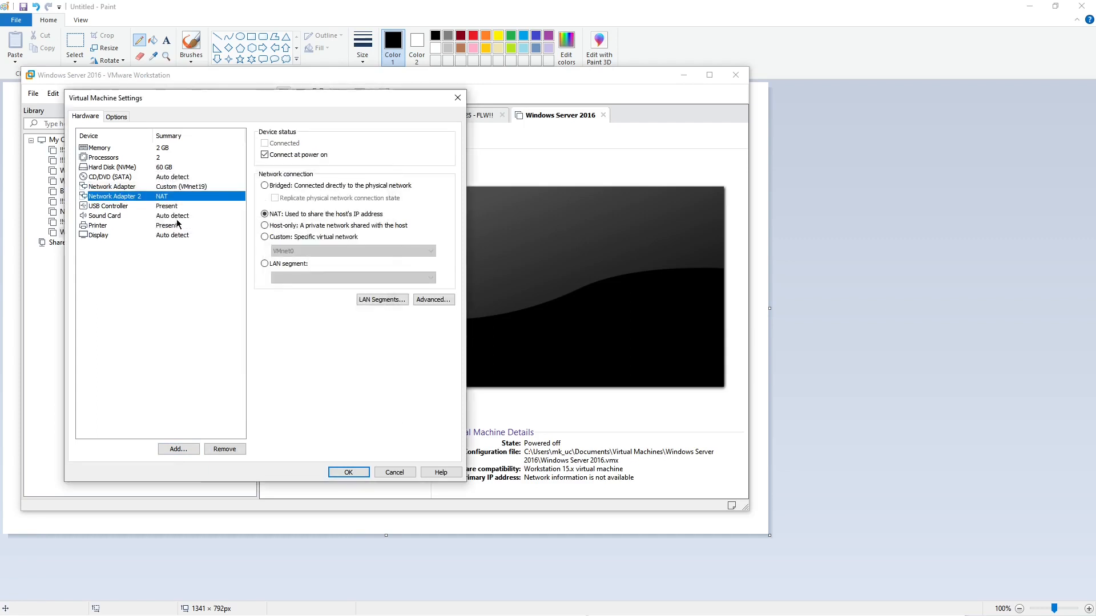
{"action": "left_click", "coordinate": [122, 190]}
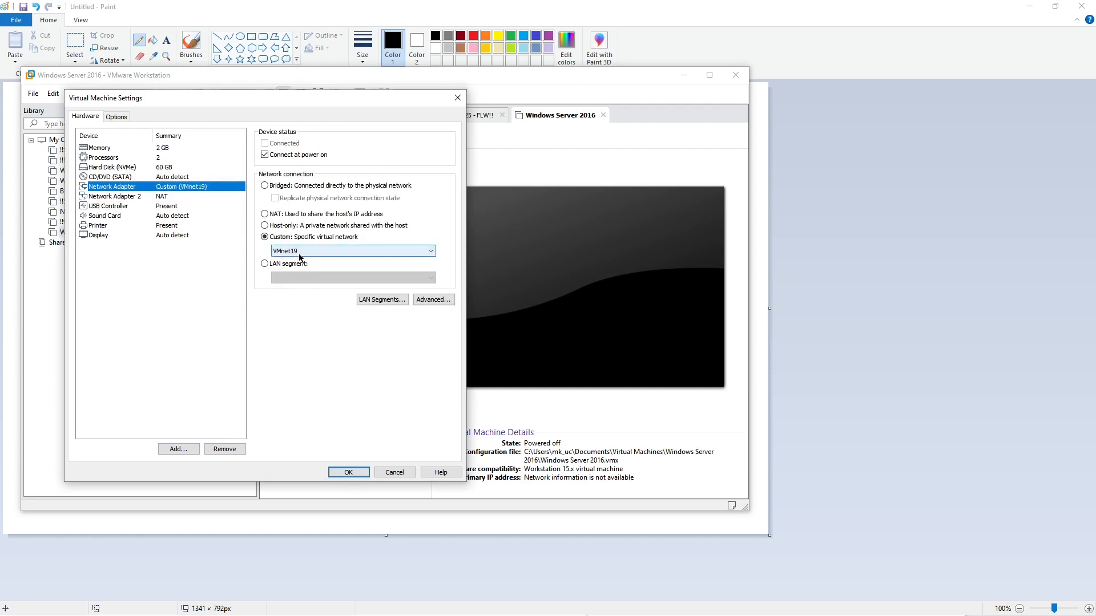
Step: Keep Network Adapter 2 on the NAT connection and save the virtual machine settings
{"action": "left_click", "coordinate": [126, 197]}
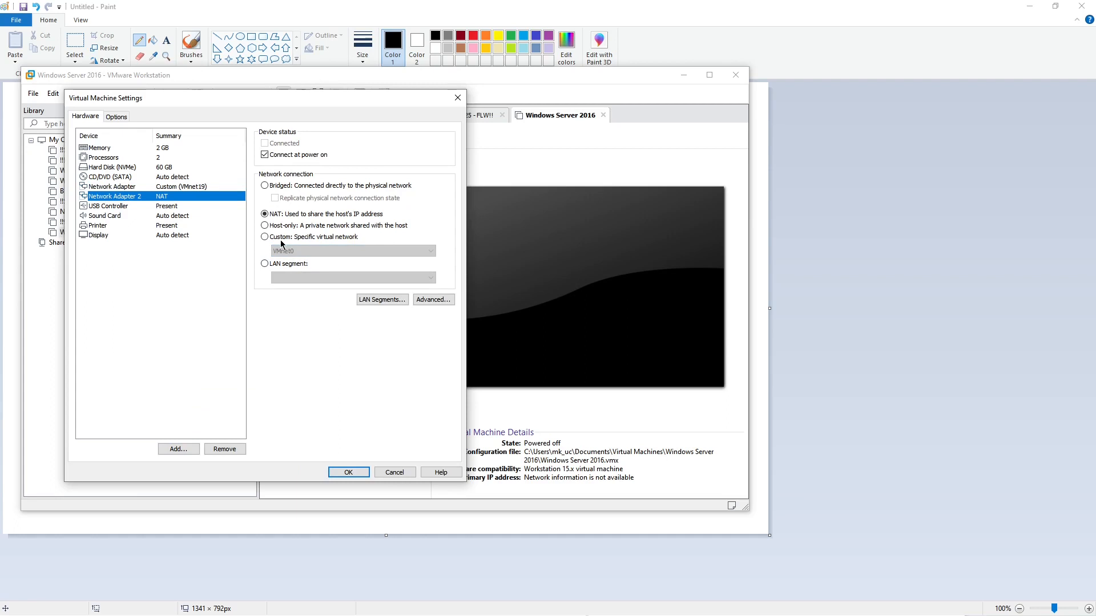
{"action": "left_click", "coordinate": [266, 215]}
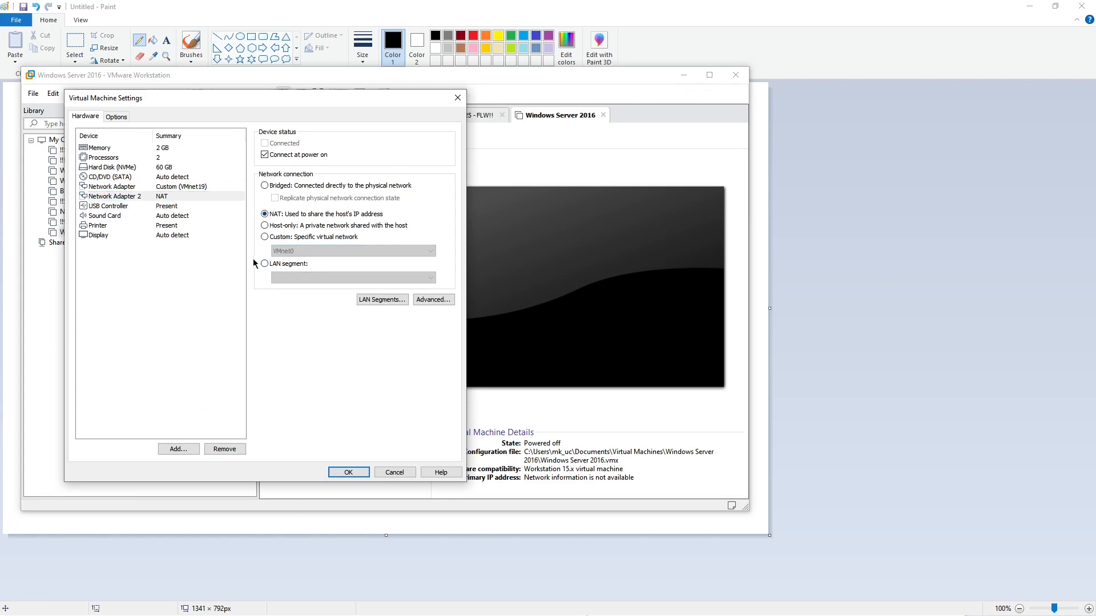
{"action": "left_click_drag", "start_coordinate": [221, 93], "coordinate": [472, 101]}
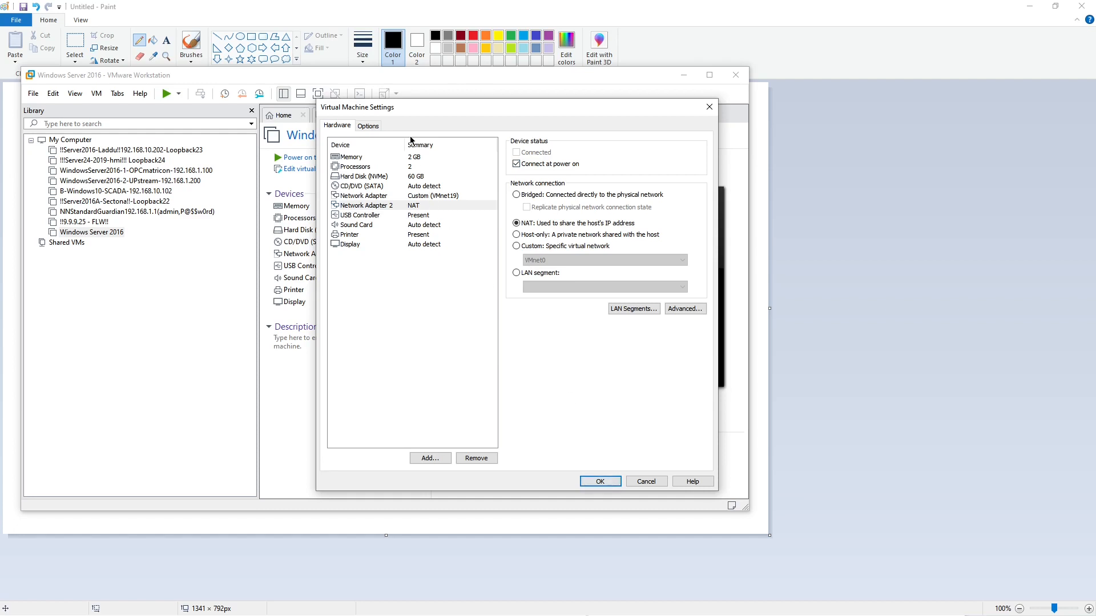
{"action": "left_click_drag", "start_coordinate": [411, 114], "coordinate": [142, 107]}
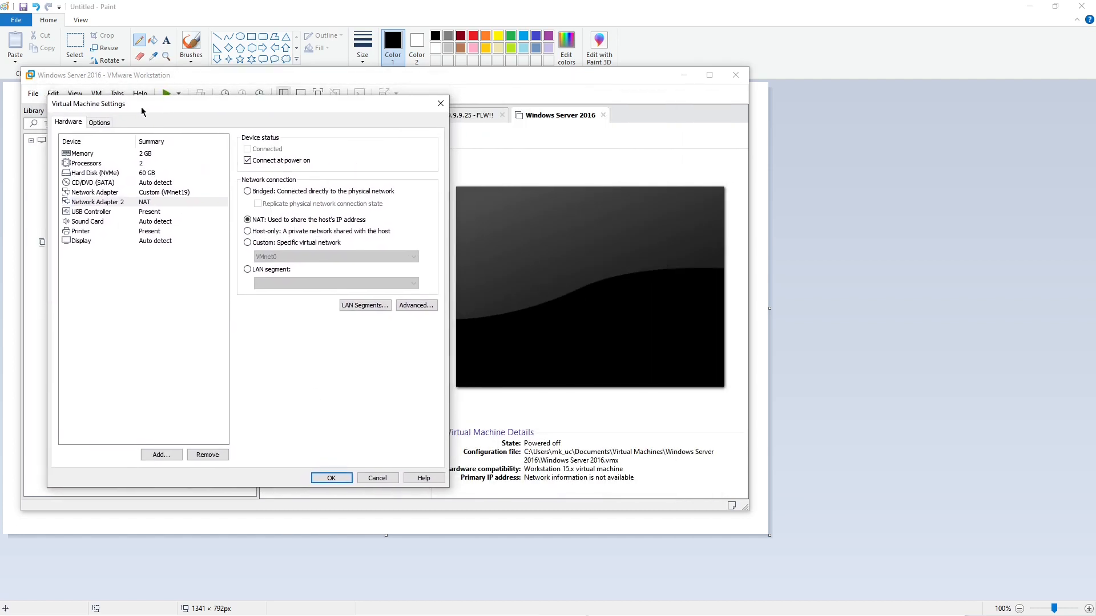
{"action": "left_click", "coordinate": [333, 478]}
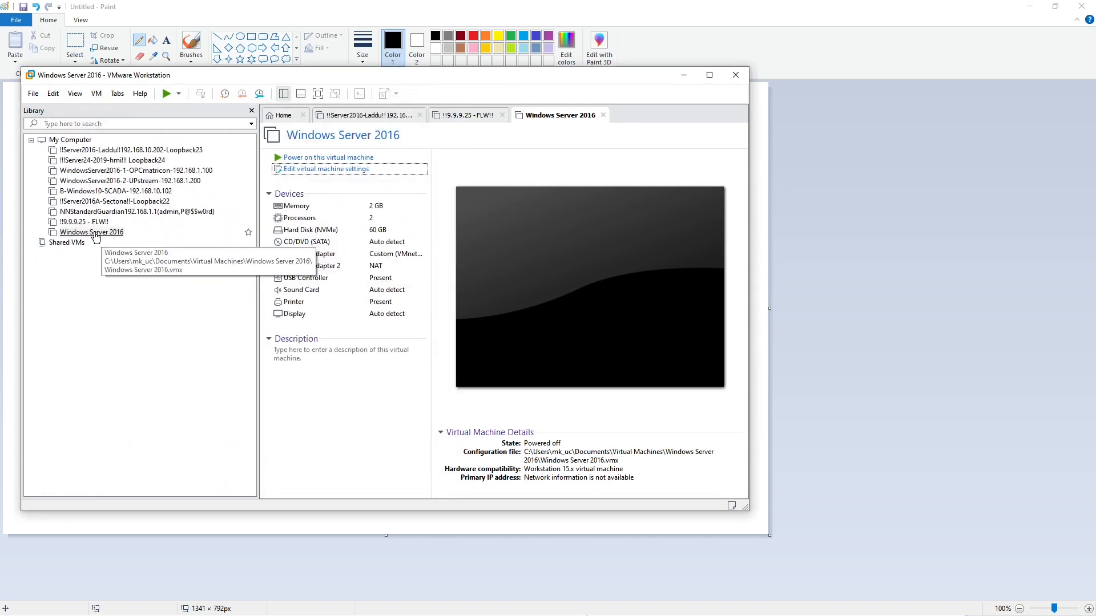
Step: Set the virtual machine's CD/DVD drive to use the ISO image D:\Windows-Server-2019-EVAL.iso and save the settings
{"action": "left_click", "coordinate": [101, 230]}
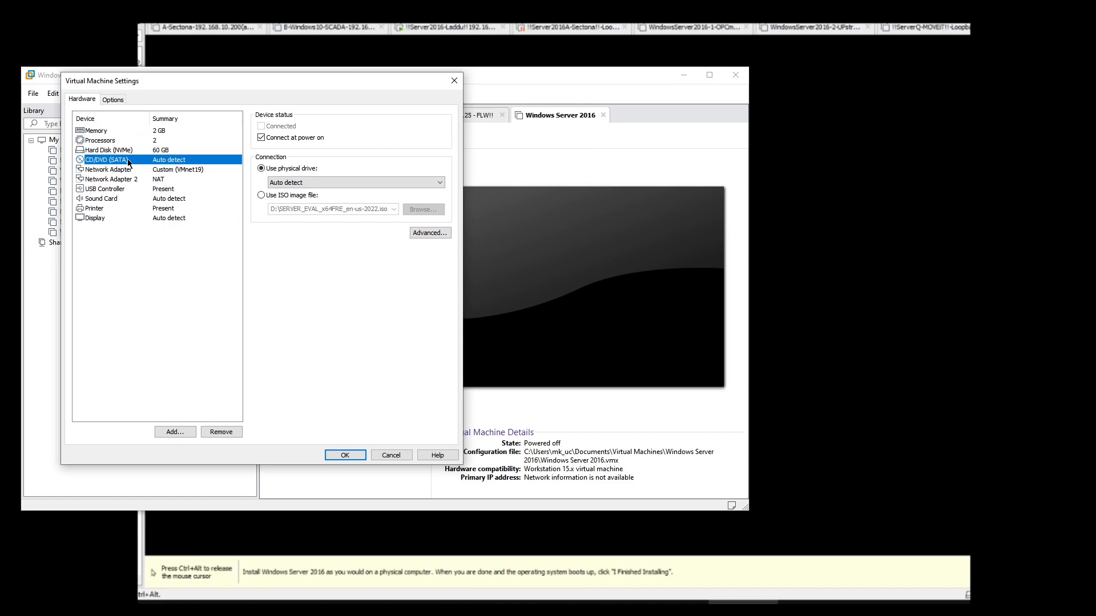
{"action": "left_click", "coordinate": [261, 196]}
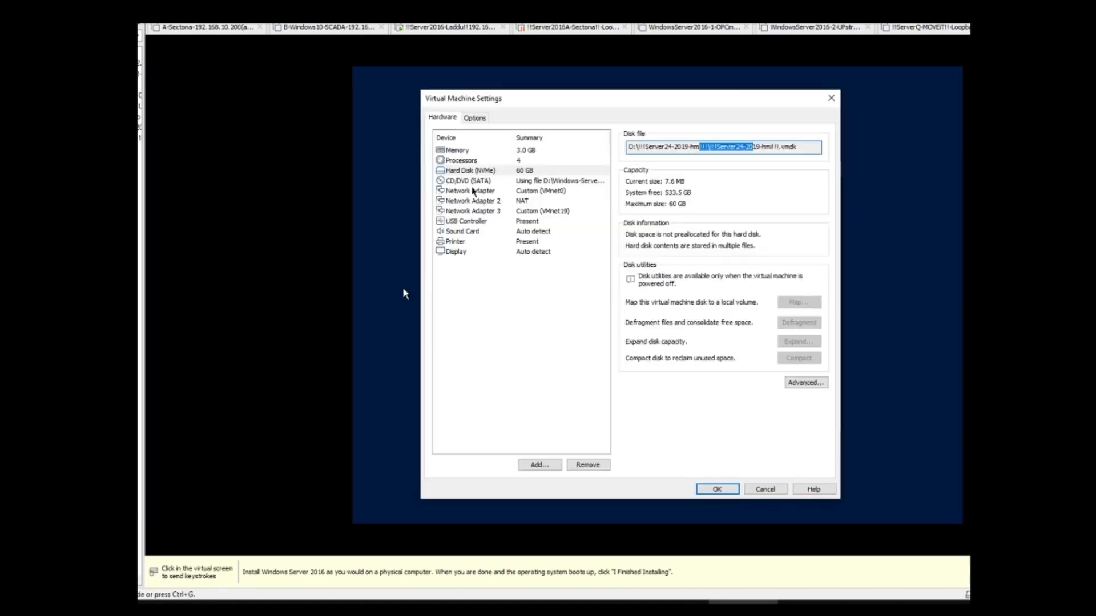
{"action": "left_click", "coordinate": [474, 182]}
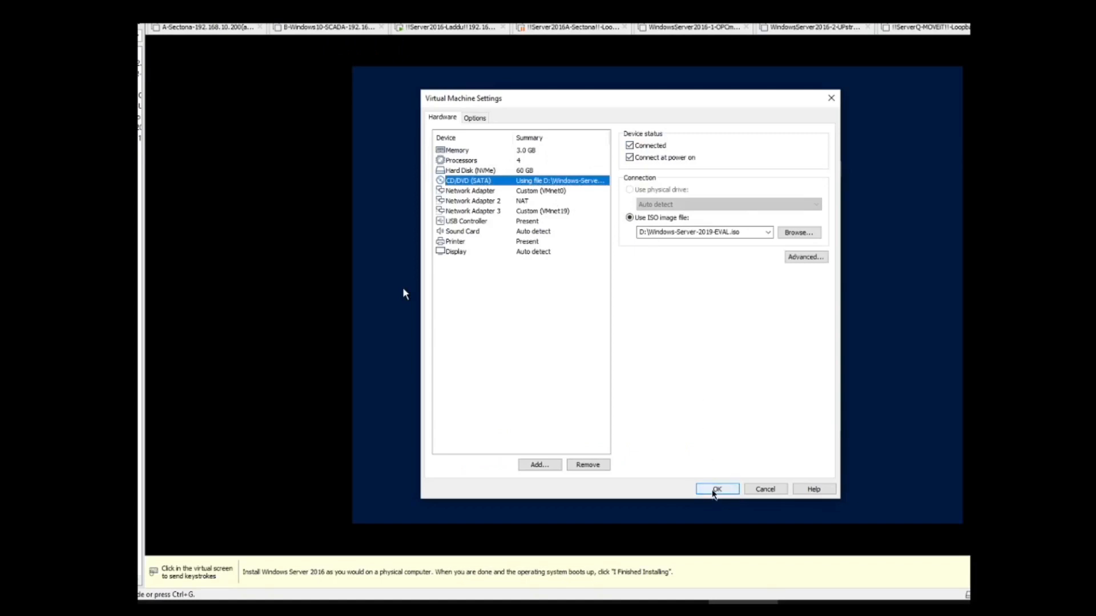
{"action": "left_click", "coordinate": [715, 490]}
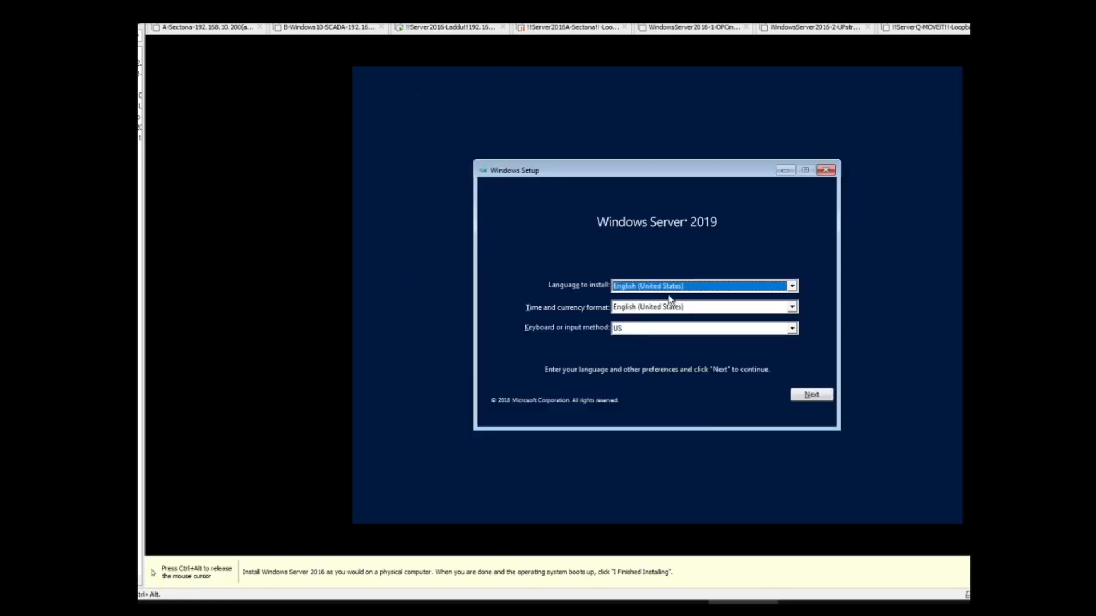
Step: Restart the guest and boot it from the CD/DVD image
{"action": "key", "text": "ctrl+alt"}
{"action": "right_click", "coordinate": [140, 91]}
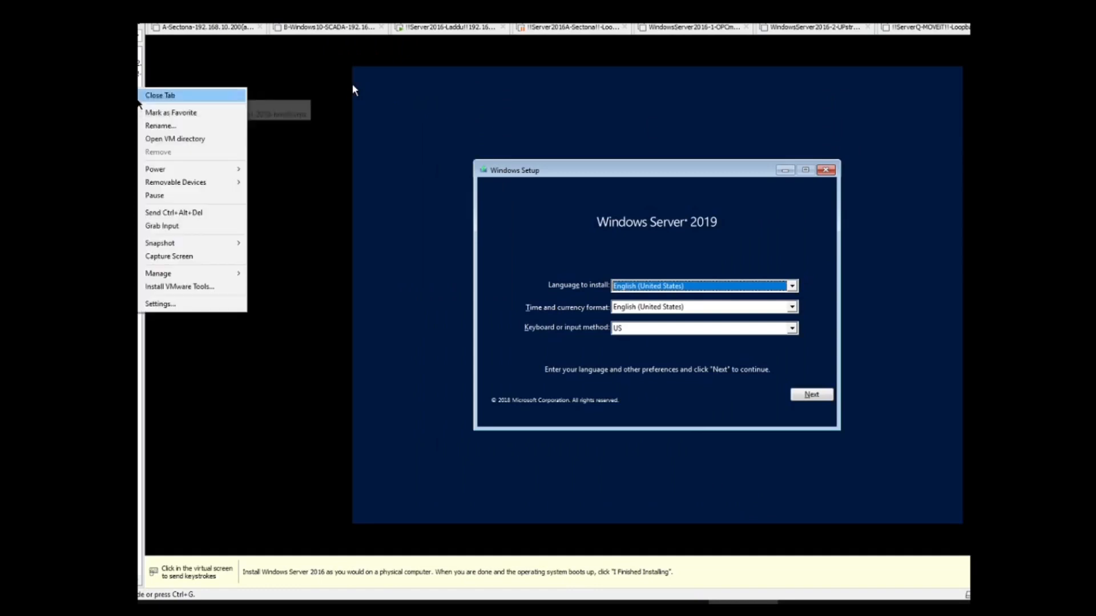
{"action": "mouse_move", "coordinate": [178, 173]}
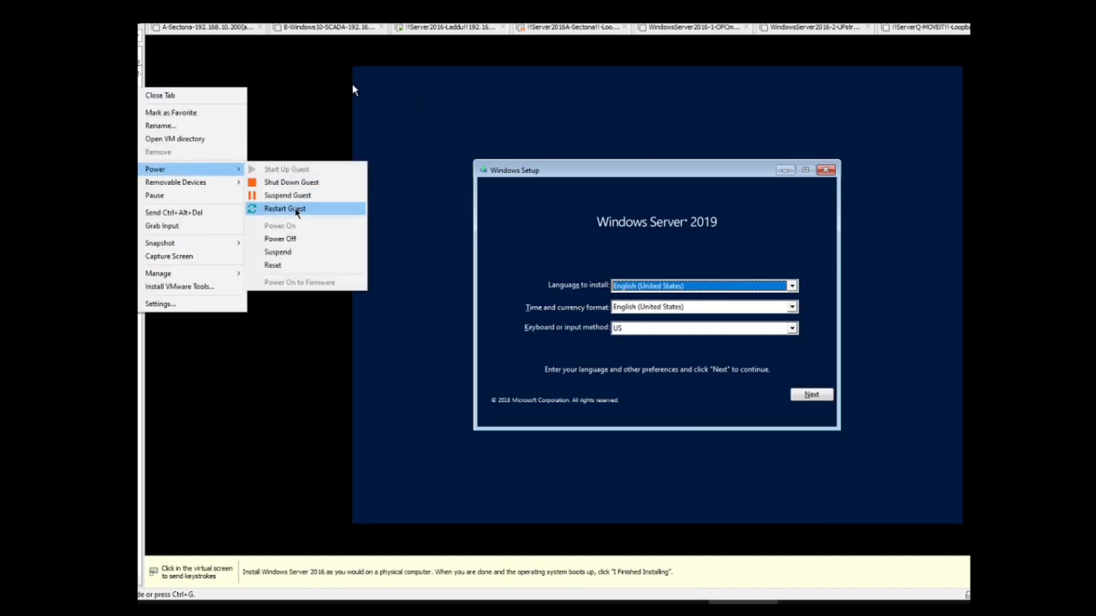
{"action": "left_click", "coordinate": [295, 209]}
{"action": "left_click", "coordinate": [619, 317]}
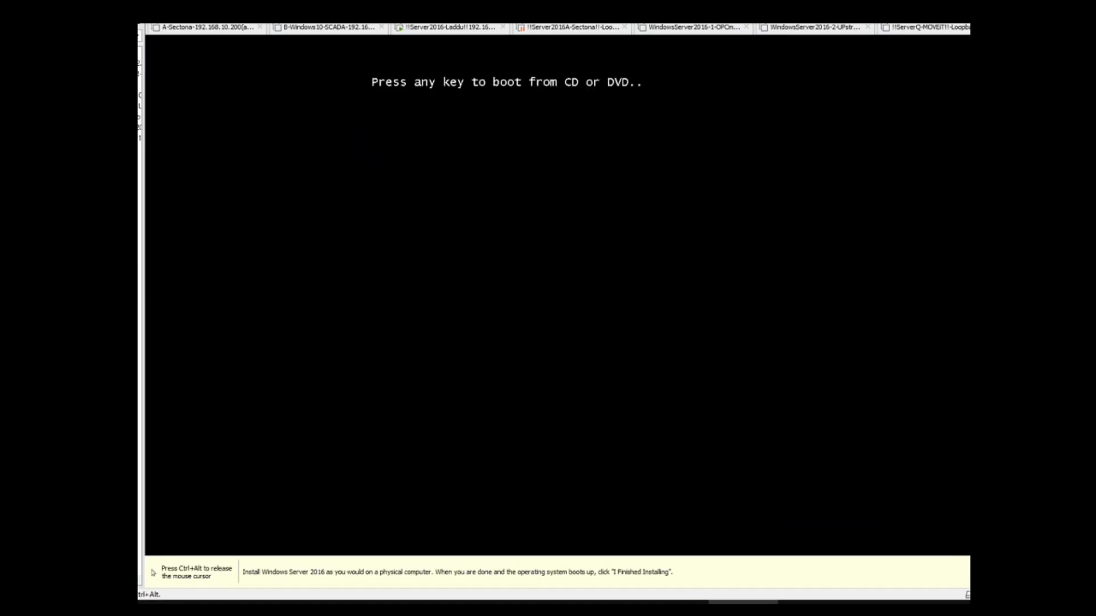
{"action": "key", "text": "Return"}
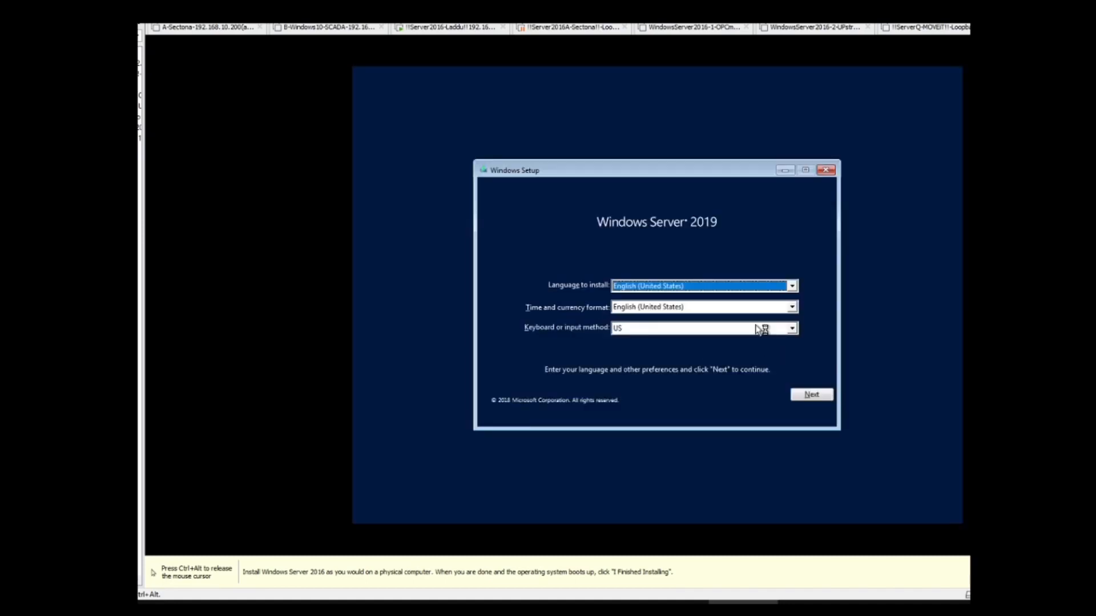
Step: Accept the language settings, start the installation, and choose Windows Server 2019 Standard Evaluation (Desktop Experience)
{"action": "left_click", "coordinate": [815, 395]}
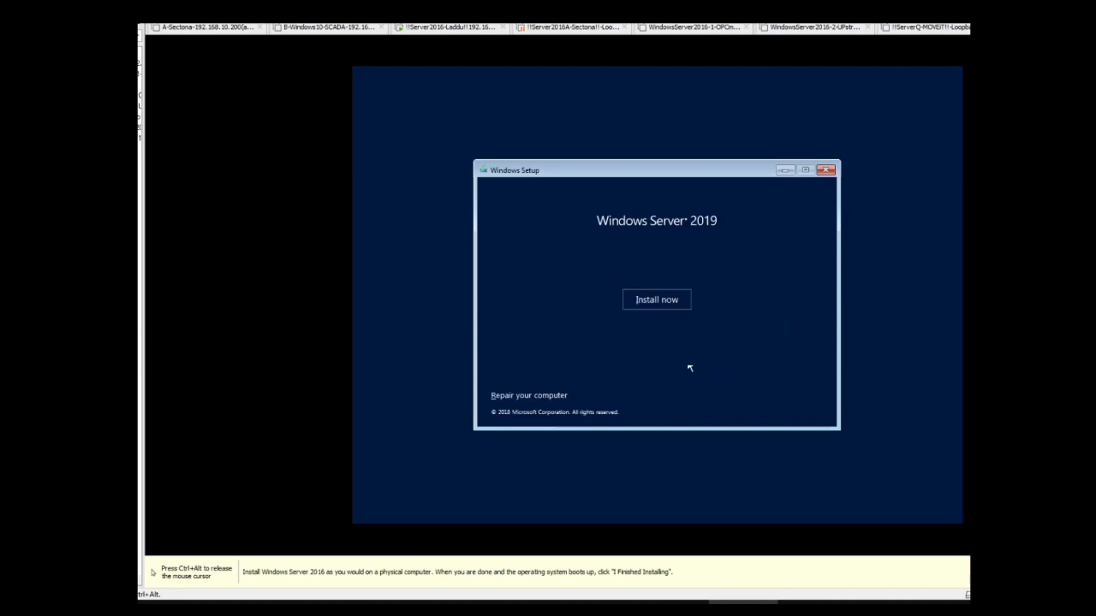
{"action": "left_click", "coordinate": [645, 308]}
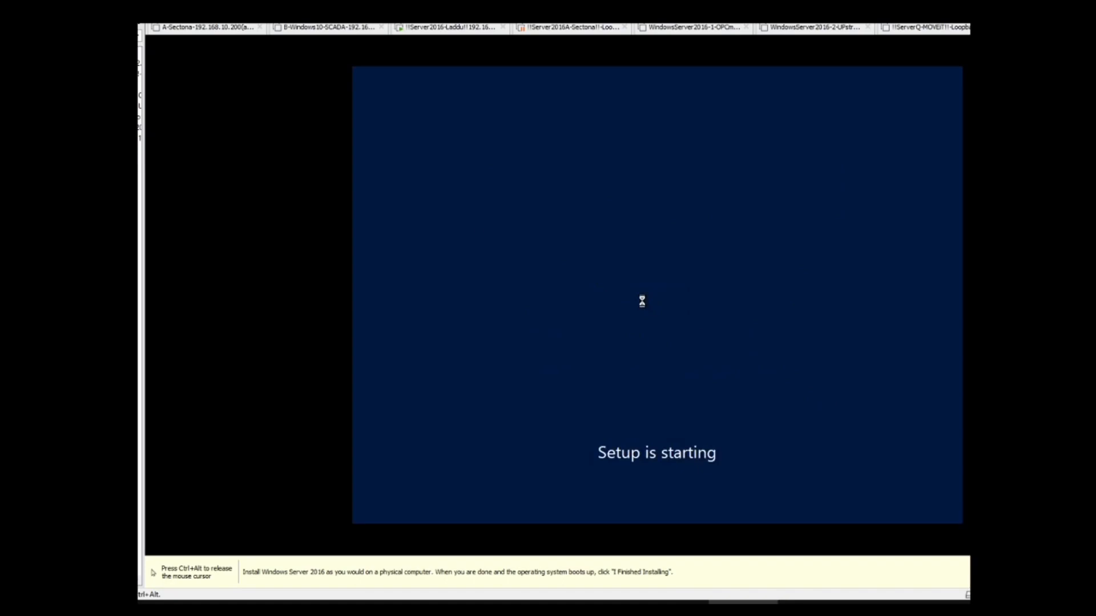
{"action": "key", "text": "ctrl+alt"}
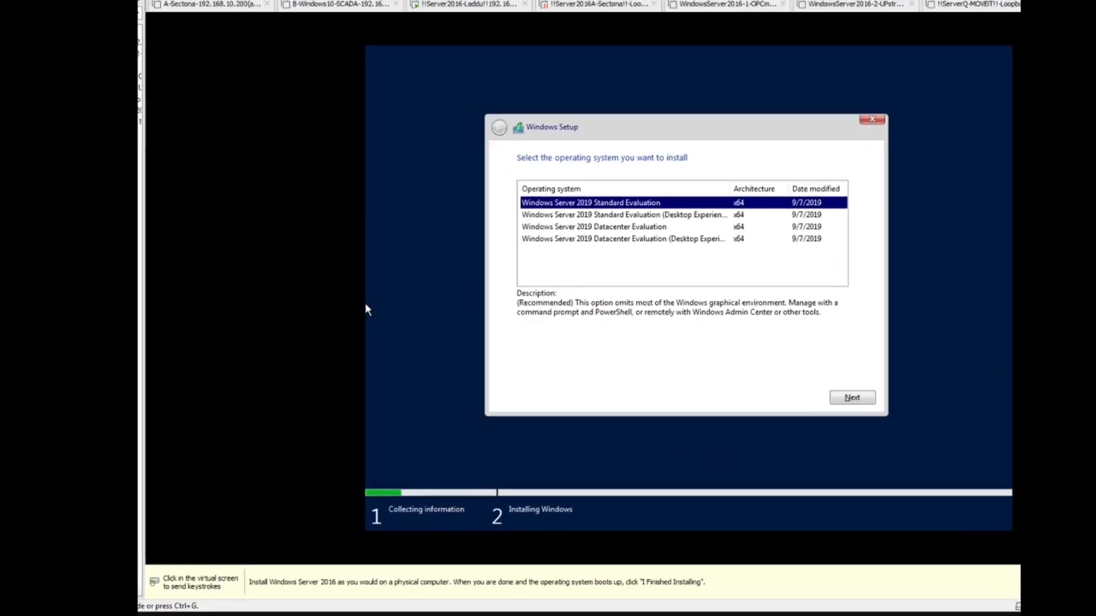
{"action": "left_click", "coordinate": [366, 308]}
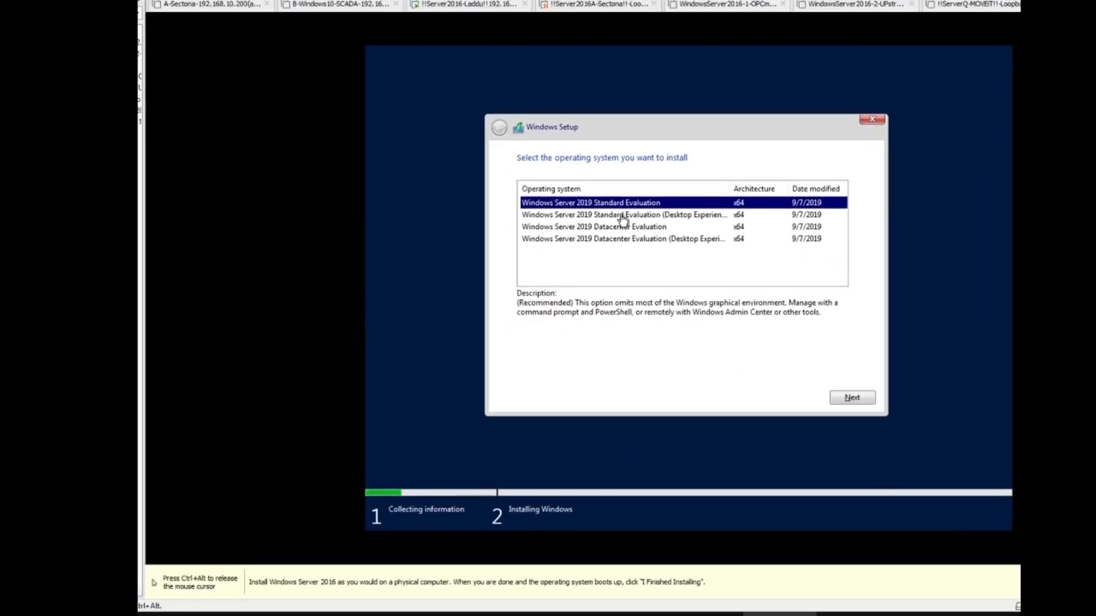
{"action": "left_click", "coordinate": [620, 217]}
{"action": "left_click", "coordinate": [865, 397]}
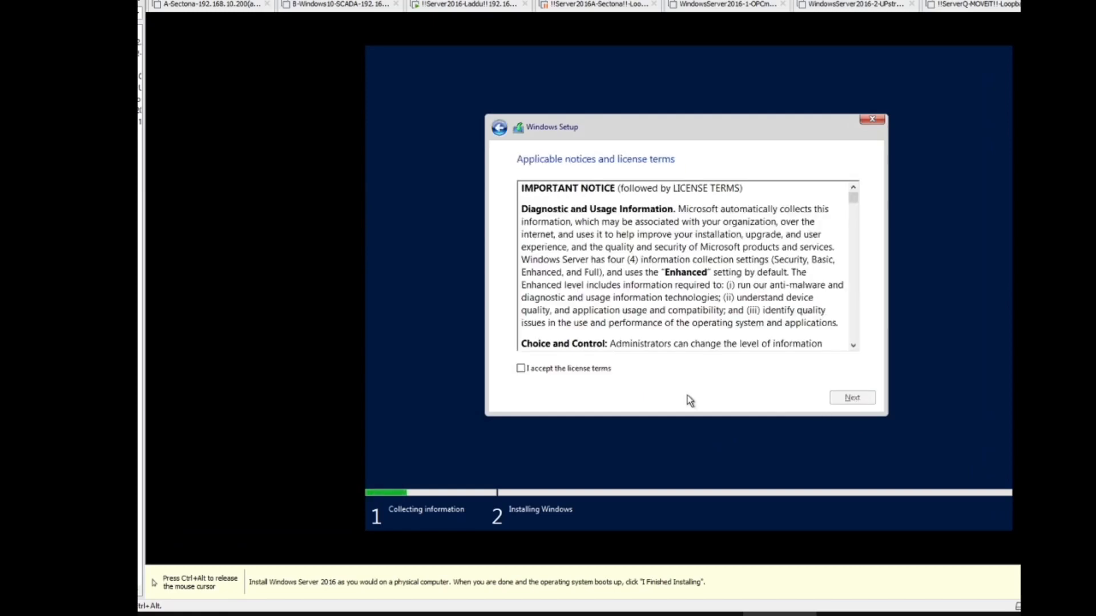
Step: Accept the license terms and choose the custom Windows-only installation
{"action": "left_click", "coordinate": [601, 369]}
{"action": "left_click", "coordinate": [833, 402]}
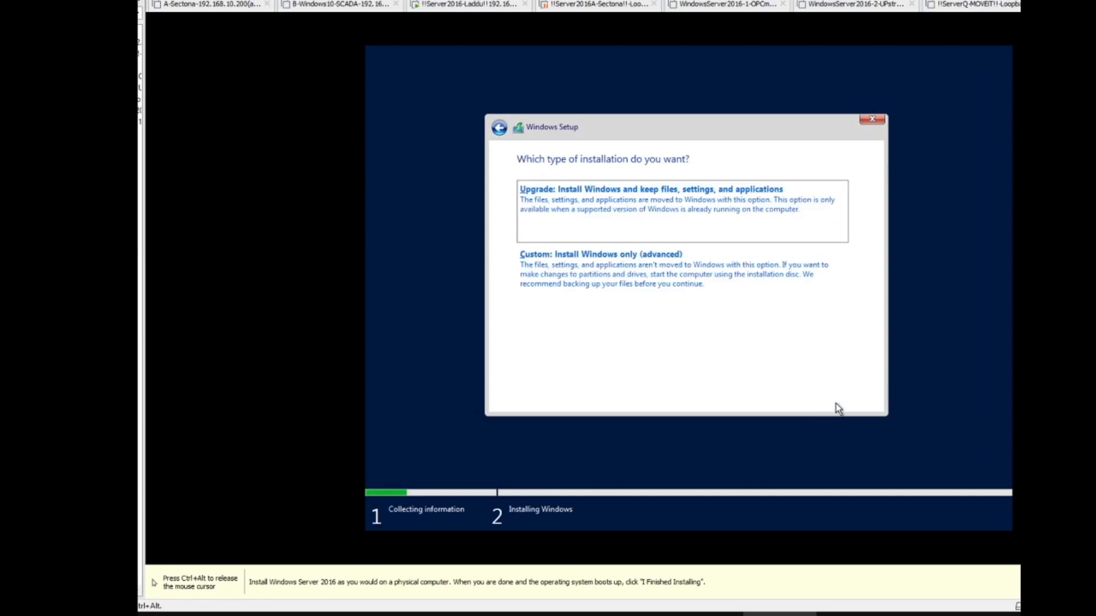
{"action": "left_click", "coordinate": [694, 287]}
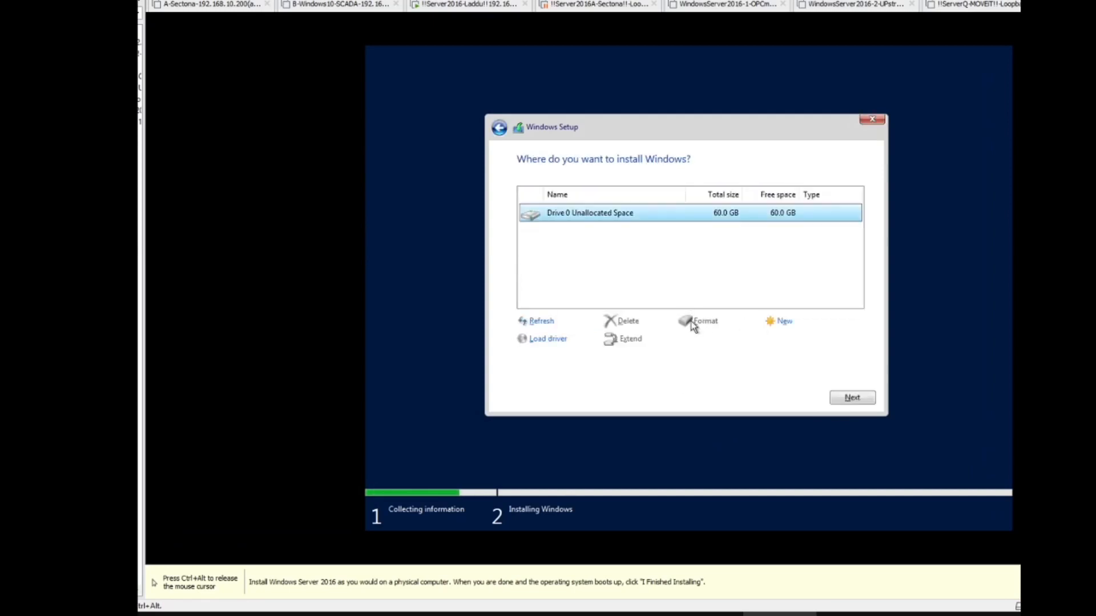
Step: Create a partition from all of Drive 0's unallocated space and install Windows on the primary partition
{"action": "left_click", "coordinate": [783, 323]}
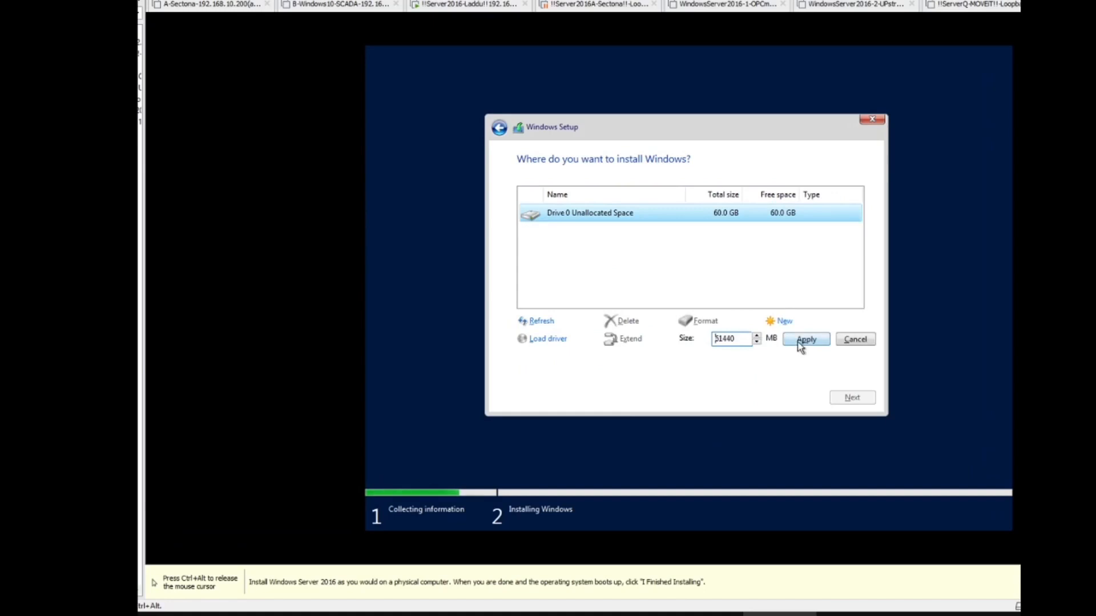
{"action": "left_click", "coordinate": [798, 341]}
{"action": "left_click", "coordinate": [783, 338]}
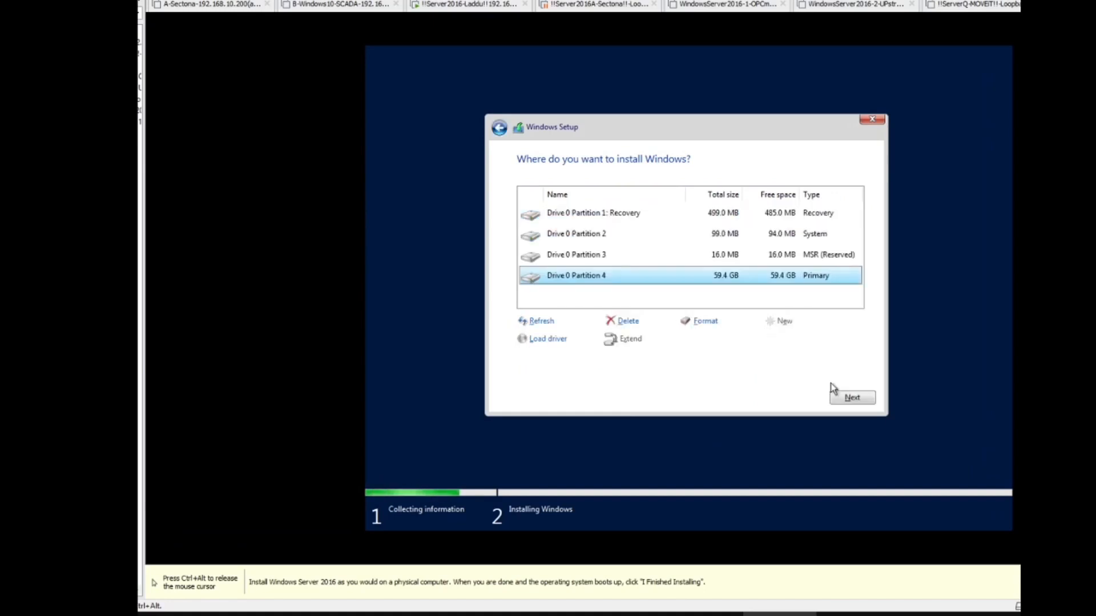
{"action": "left_click", "coordinate": [856, 397]}
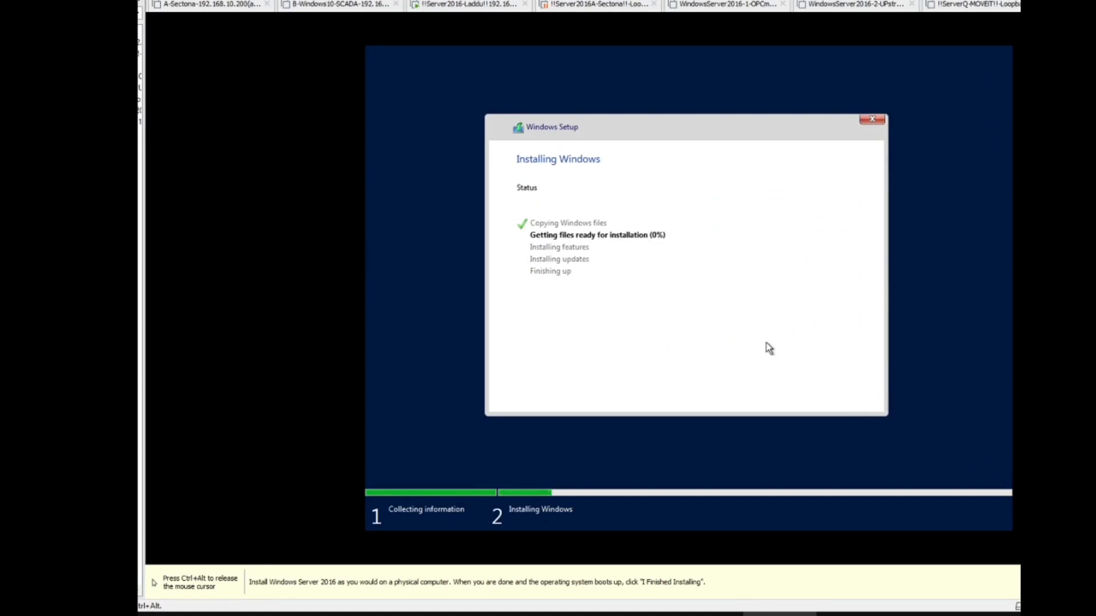
Step: Switch to the Paint diagram, underline the 9.9.9.x label with the Pencil, and minimize Paint
{"action": "key", "text": "ctrl+alt"}
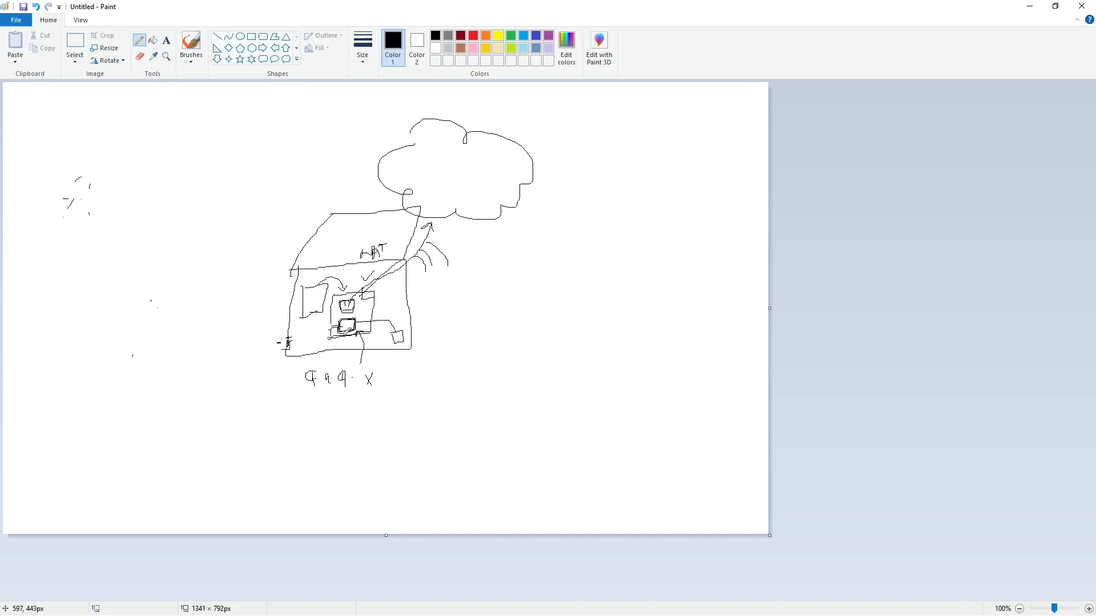
{"action": "left_click_drag", "start_coordinate": [305, 399], "coordinate": [375, 397]}
{"action": "left_click", "coordinate": [1029, 7]}
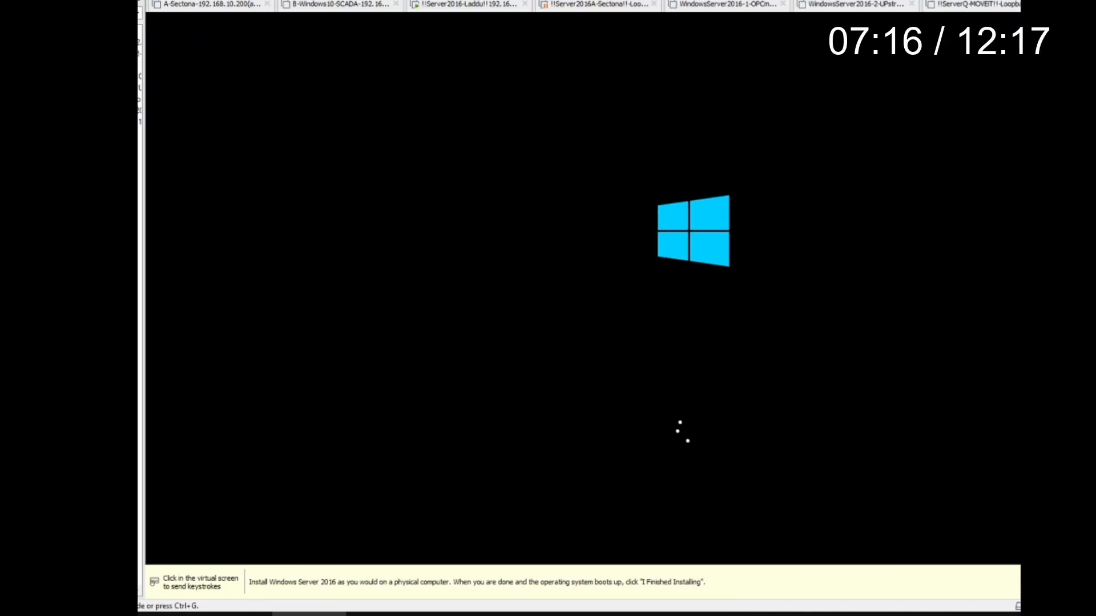
Step: Skip ahead in the installation recording past the administrator password setup and lock screen to the server desktop
{"action": "key", "text": "Right"}
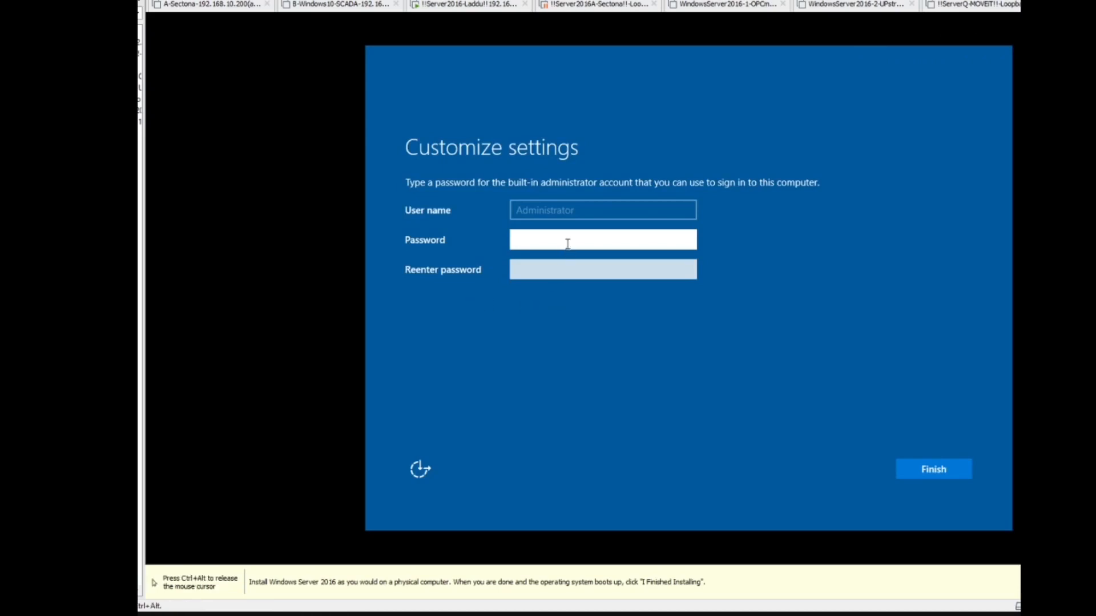
{"action": "key", "text": "Right"}
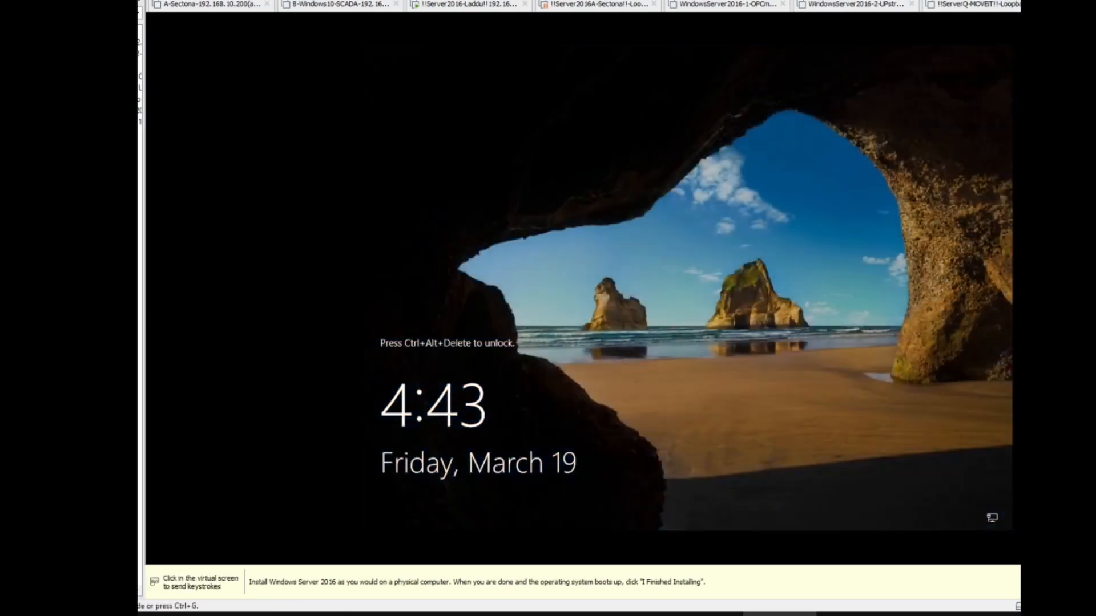
{"action": "key", "text": "Right"}
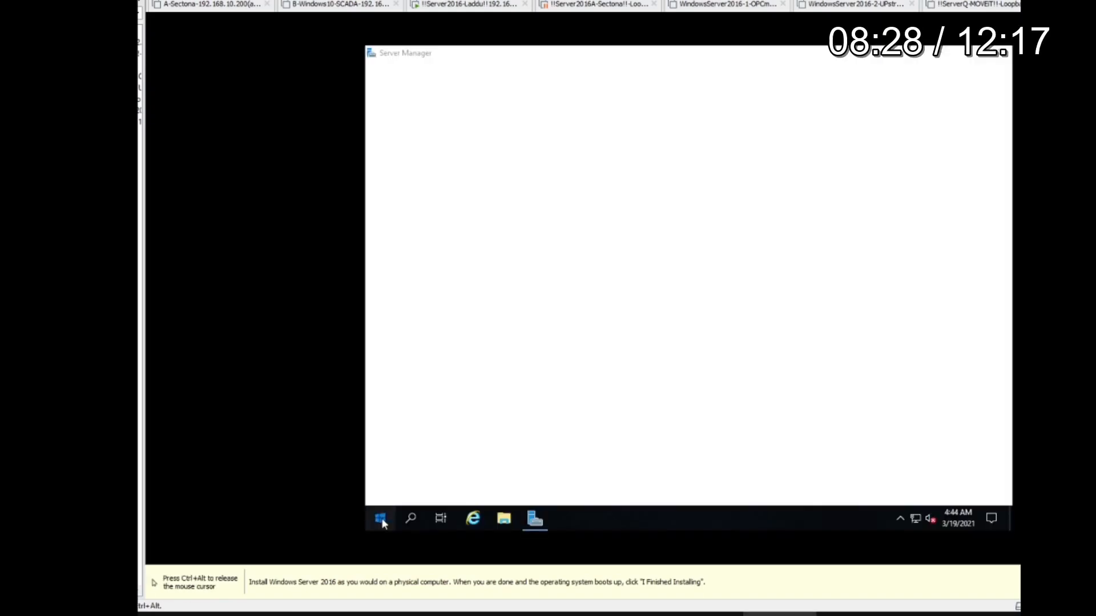
Step: Open the guest's Network Connections with ncpa.cpl and view the available actions for the Ethernet0 adapter
{"action": "left_click", "coordinate": [381, 519]}
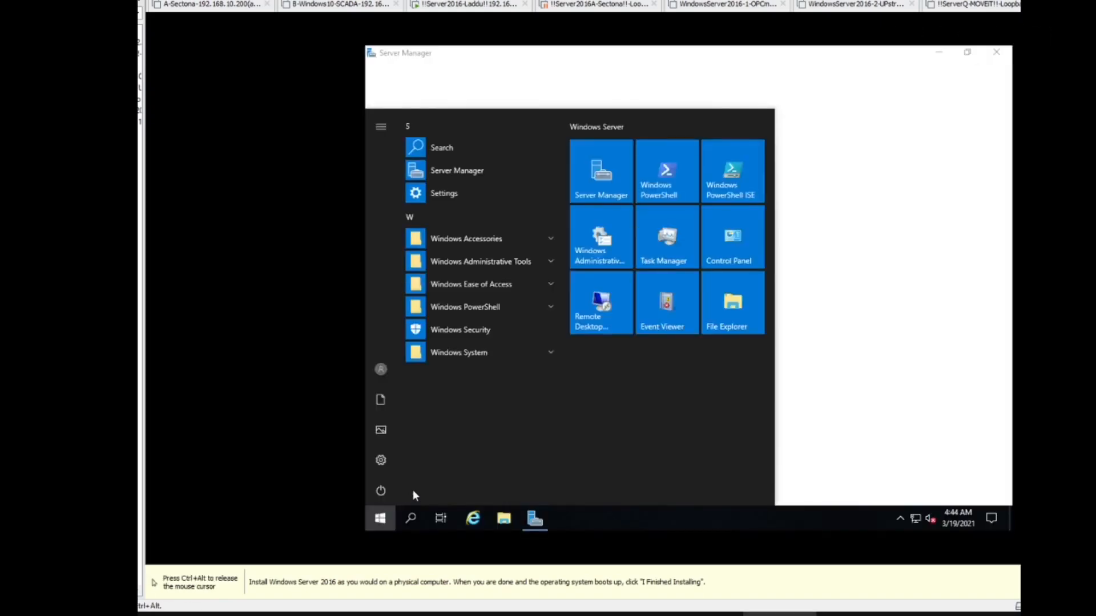
{"action": "type", "text": "ncpa.cpl"}
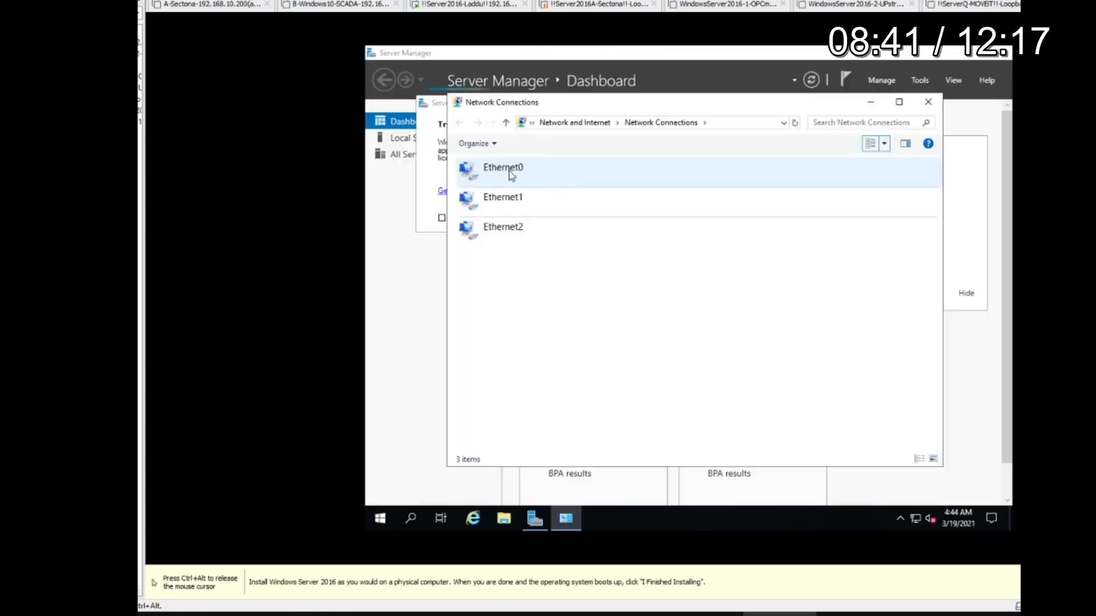
{"action": "left_click", "coordinate": [512, 177]}
{"action": "right_click", "coordinate": [519, 178]}
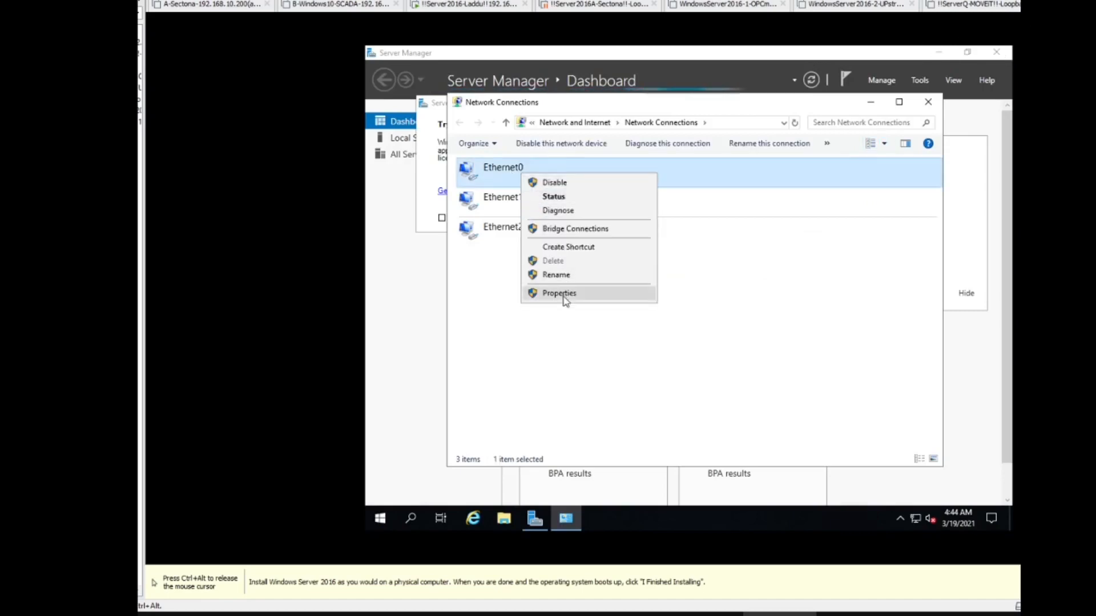
{"action": "left_click", "coordinate": [571, 186]}
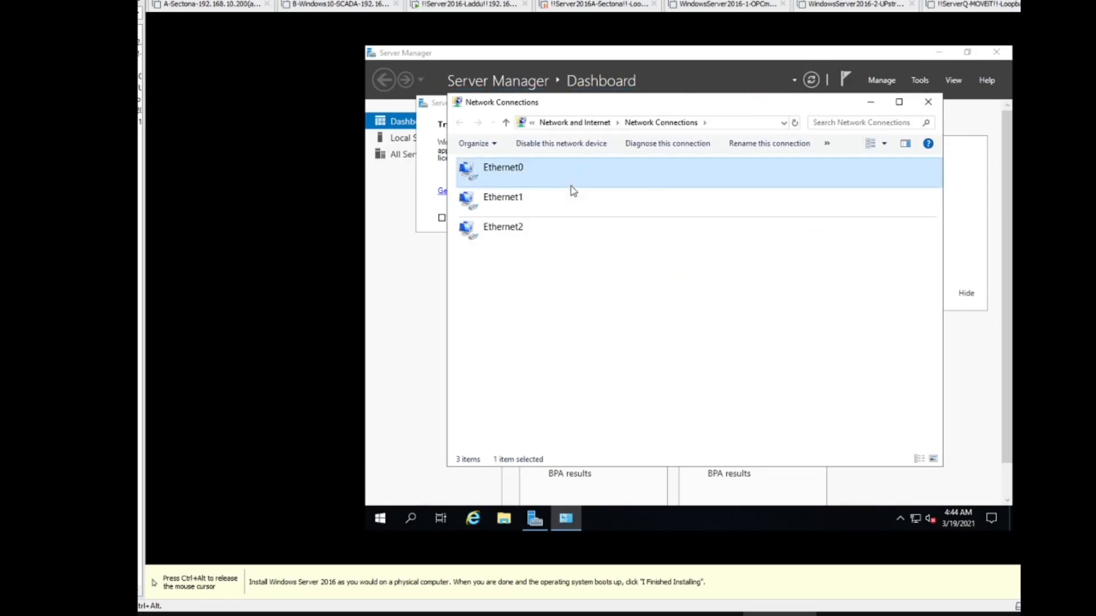
Step: Review the Ethernet1 adapter's status and network connection details, including its IPv4 address
{"action": "right_click", "coordinate": [515, 200]}
{"action": "left_click", "coordinate": [562, 223]}
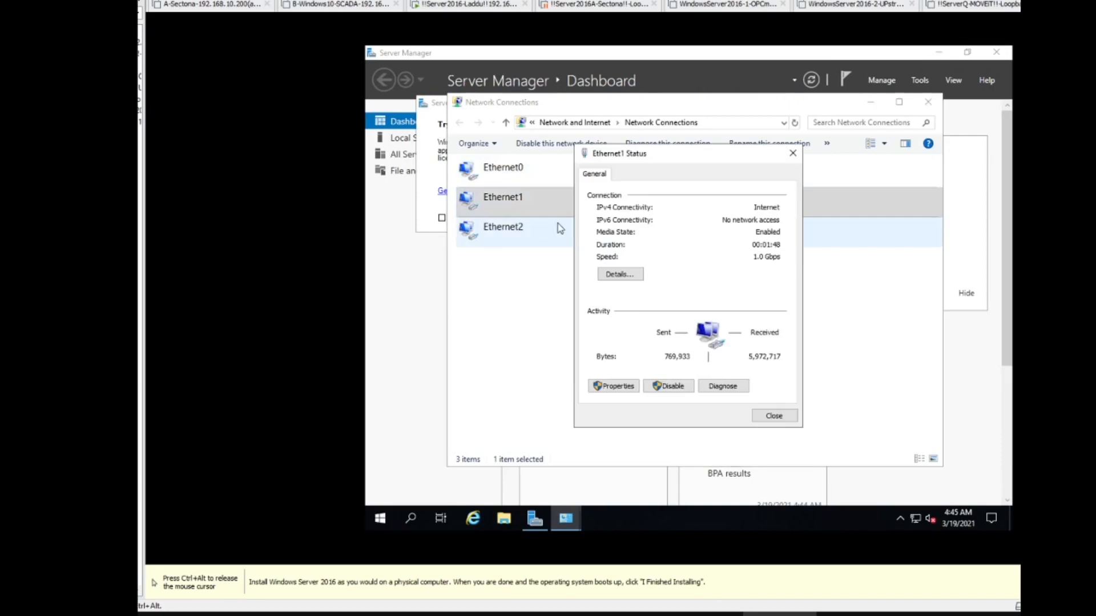
{"action": "left_click", "coordinate": [627, 274]}
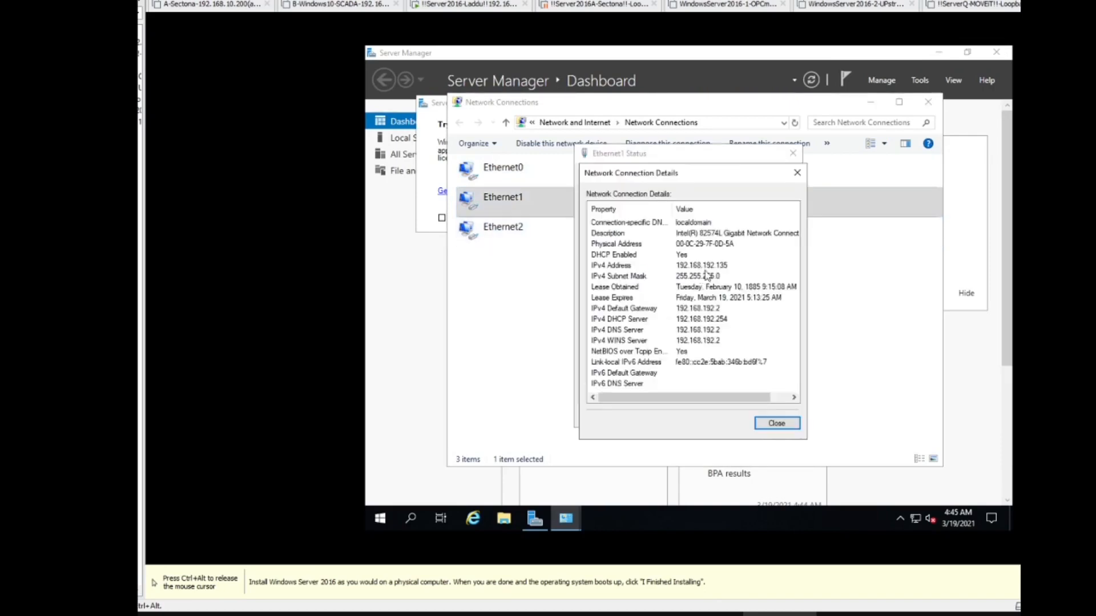
{"action": "key", "text": "Escape"}
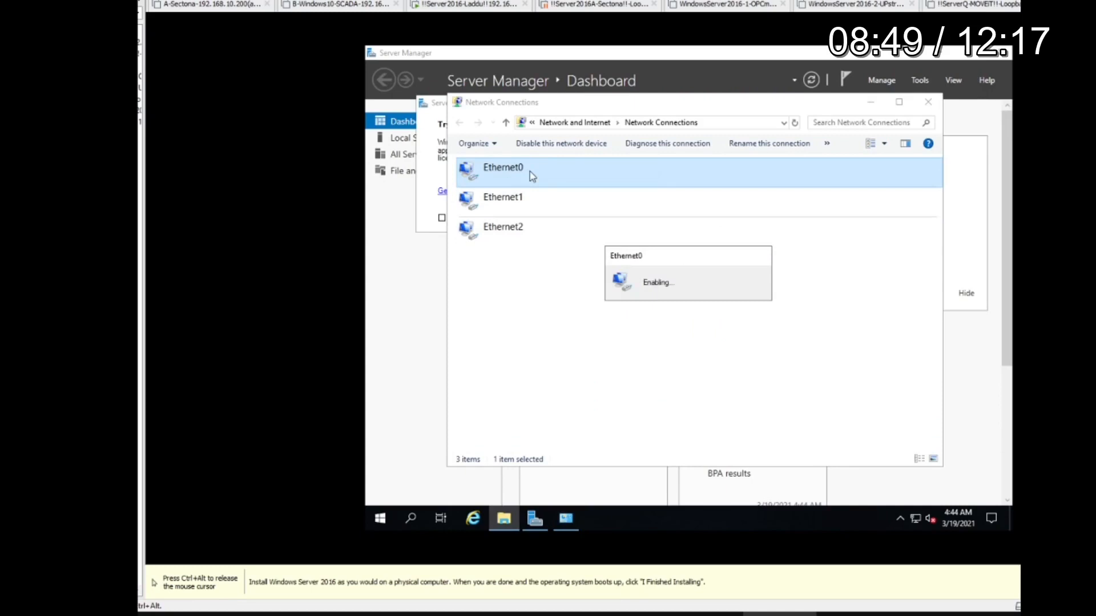
Step: Review the Ethernet0 adapter's status and network connection details in the guest
{"action": "right_click", "coordinate": [530, 172]}
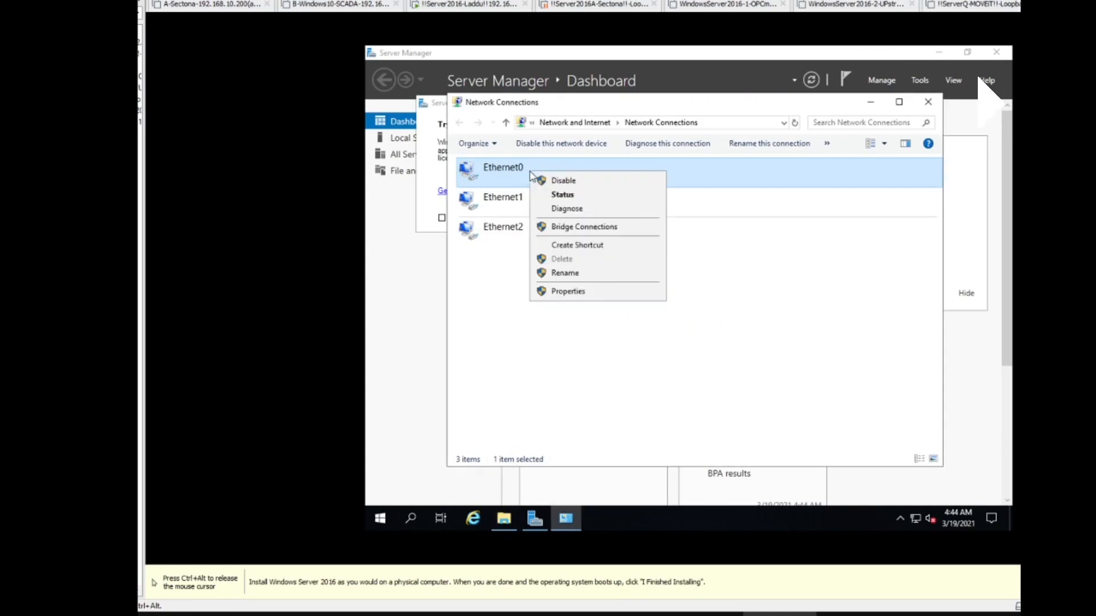
{"action": "left_click", "coordinate": [553, 195]}
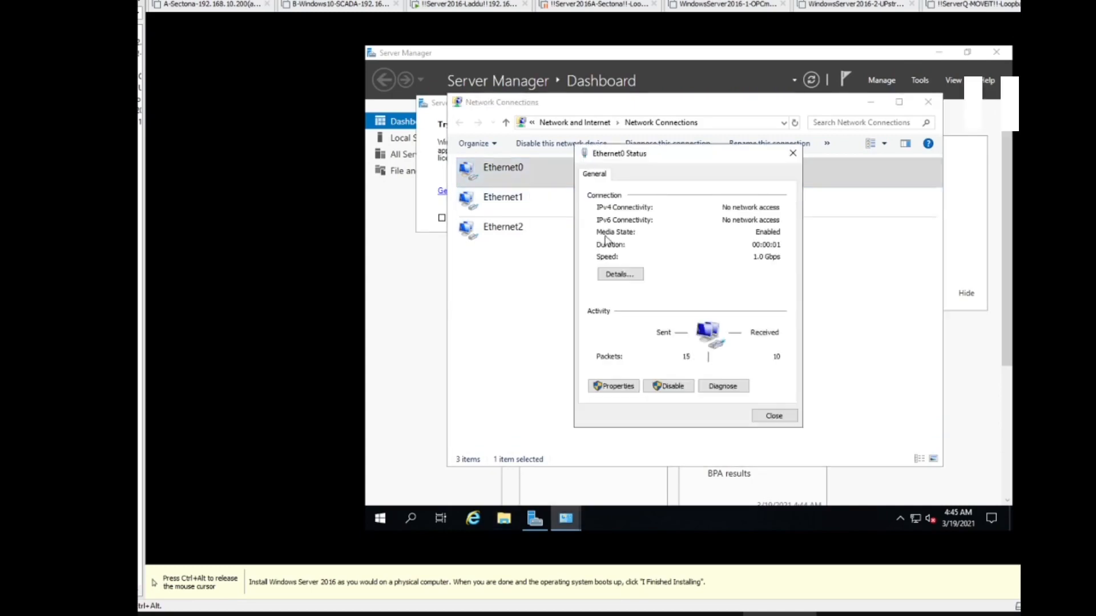
{"action": "left_click", "coordinate": [625, 275]}
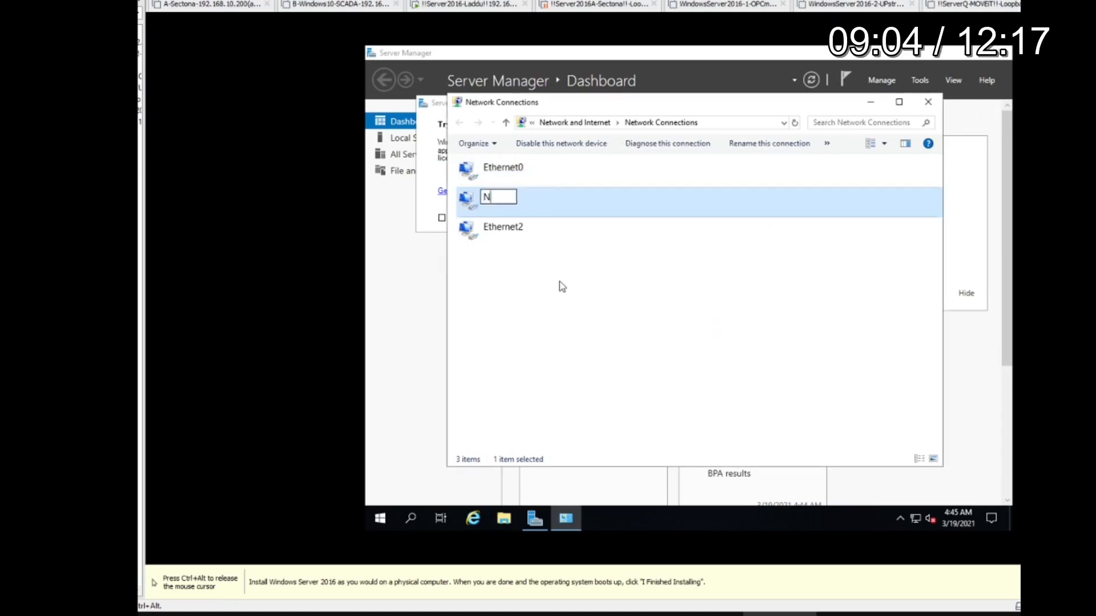
Step: Rename the Ethernet1 connection as NAT and the Ethernet2 connection as Loopback9.9.9.24
{"action": "type", "text": "AT"}
{"action": "key", "text": "Return"}
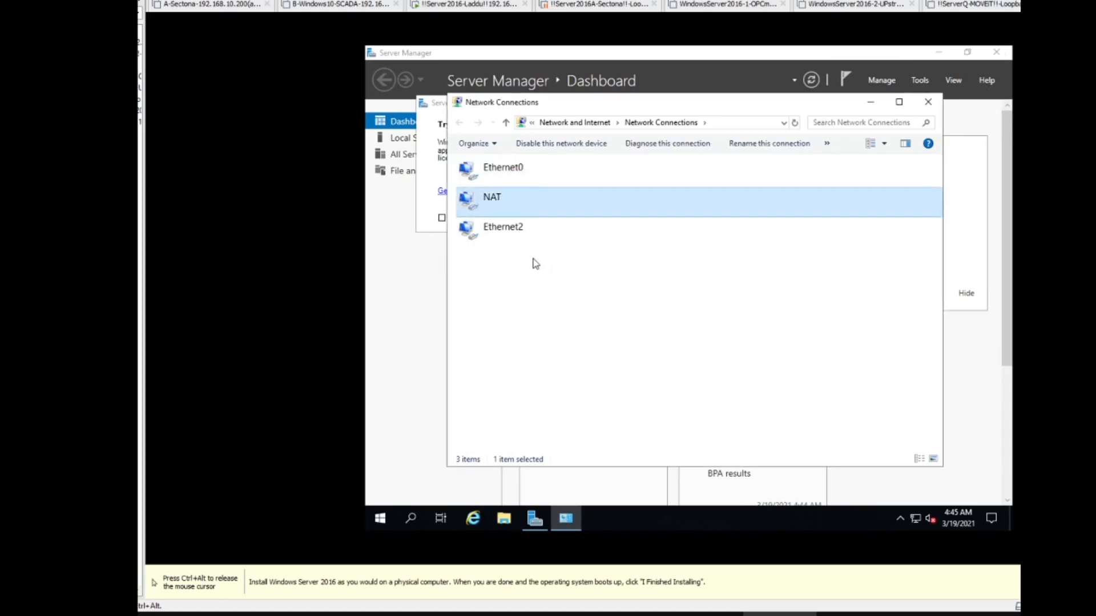
{"action": "right_click", "coordinate": [515, 238]}
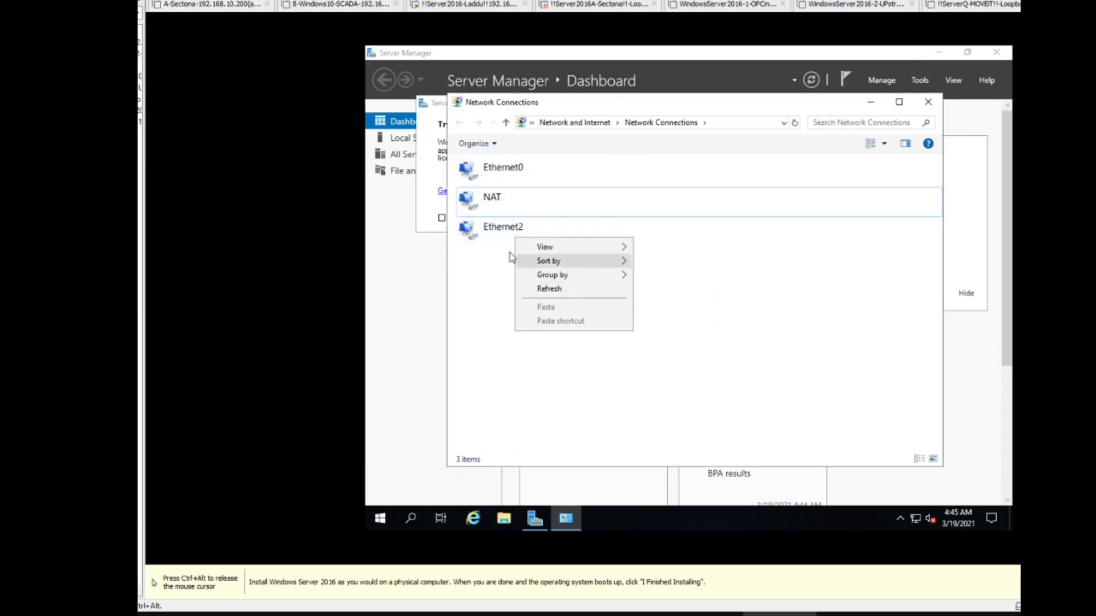
{"action": "left_click", "coordinate": [498, 233]}
{"action": "right_click", "coordinate": [499, 231]}
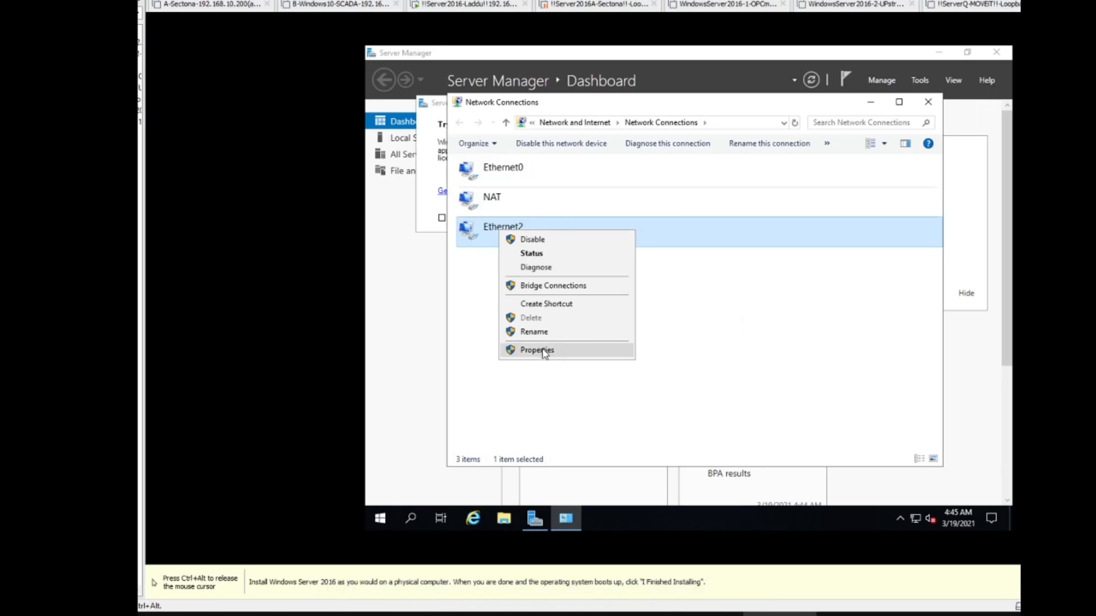
{"action": "left_click", "coordinate": [534, 332]}
{"action": "type", "text": "Loopback"}
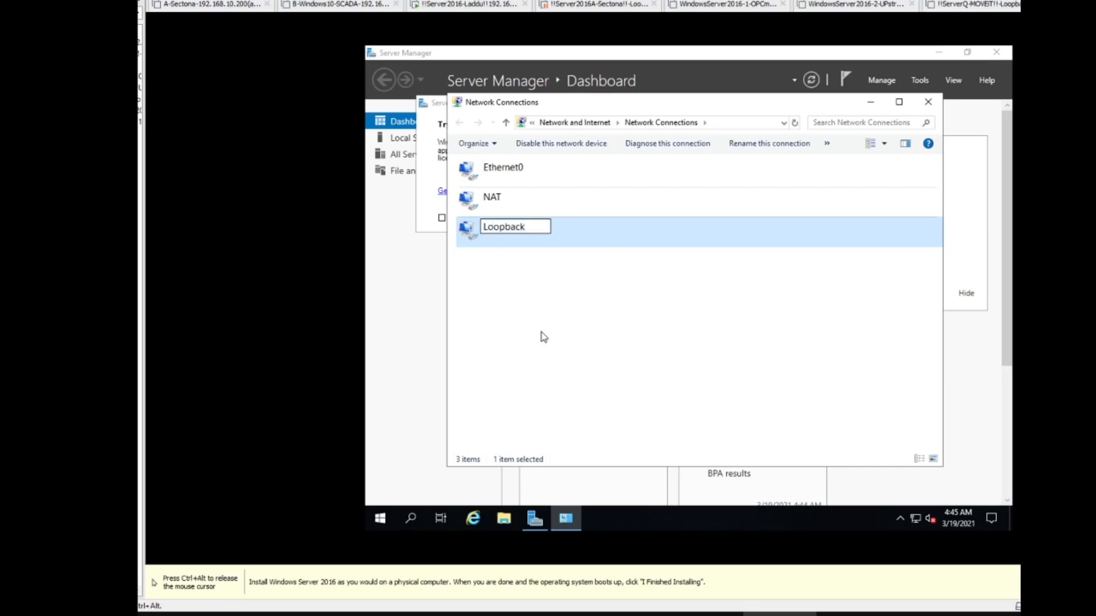
{"action": "type", "text": "9.9.9.24"}
{"action": "key", "text": "Return"}
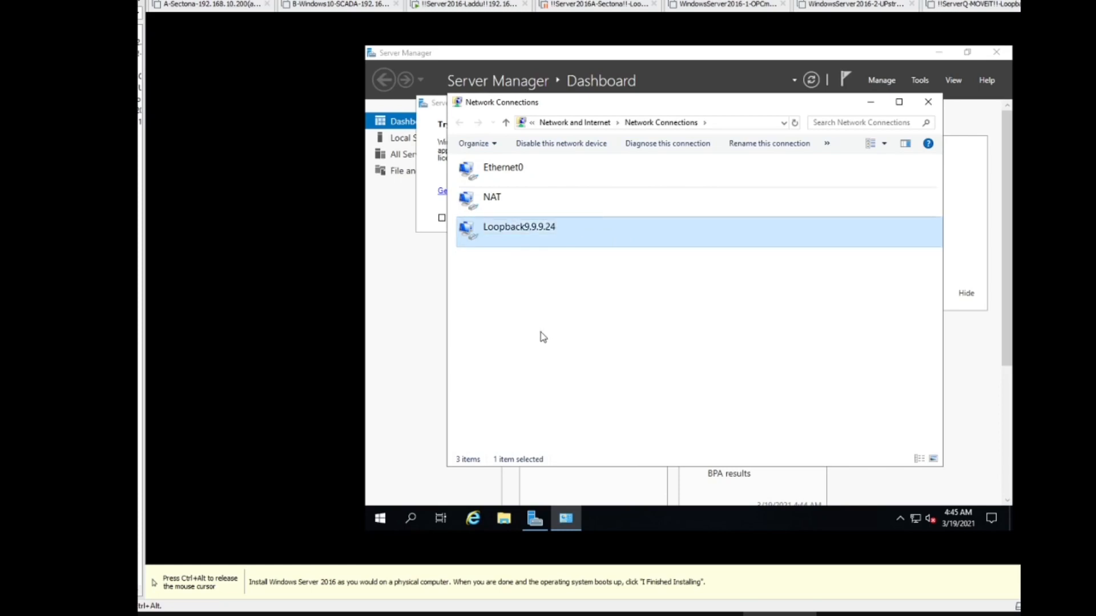
Step: Give Ethernet0 the static IPv4 address 192.168.10.202 in its TCP/IPv4 properties
{"action": "right_click", "coordinate": [503, 170]}
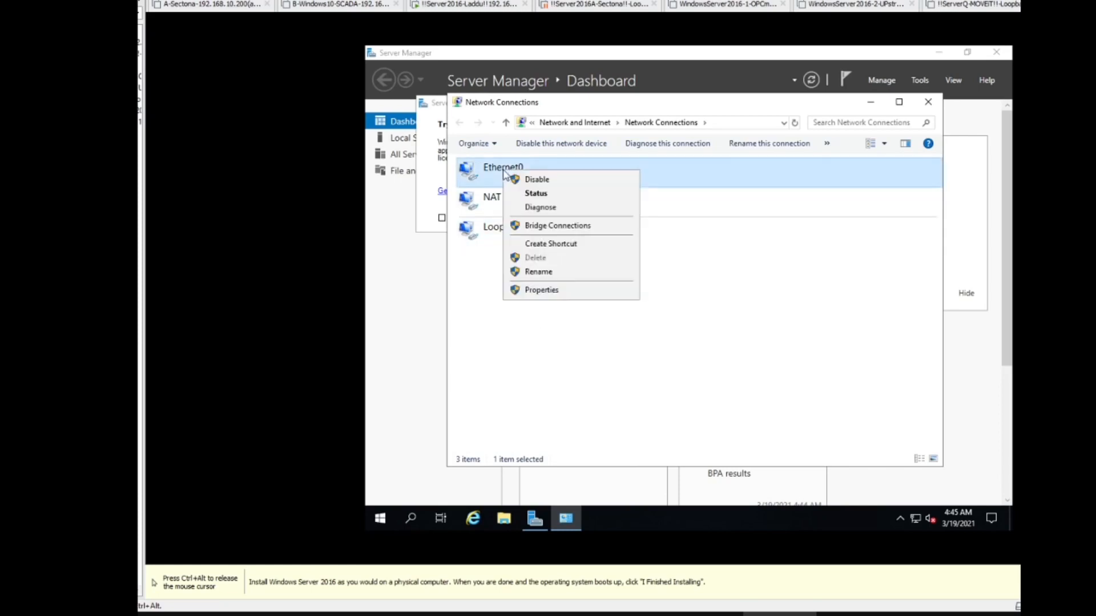
{"action": "left_click", "coordinate": [541, 290]}
{"action": "double_click", "coordinate": [580, 295]}
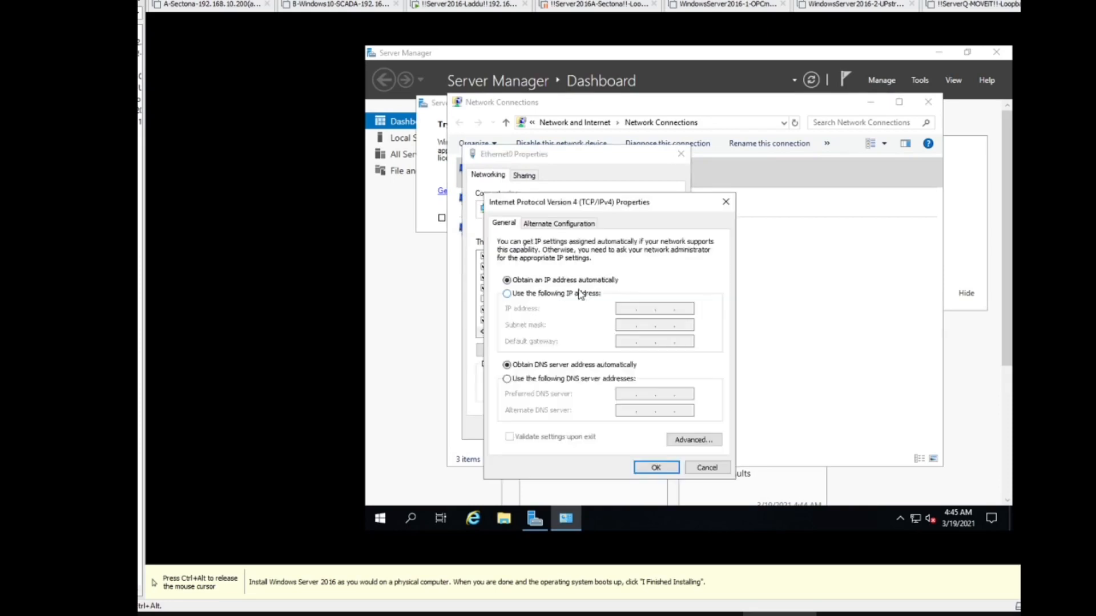
{"action": "left_click", "coordinate": [568, 294]}
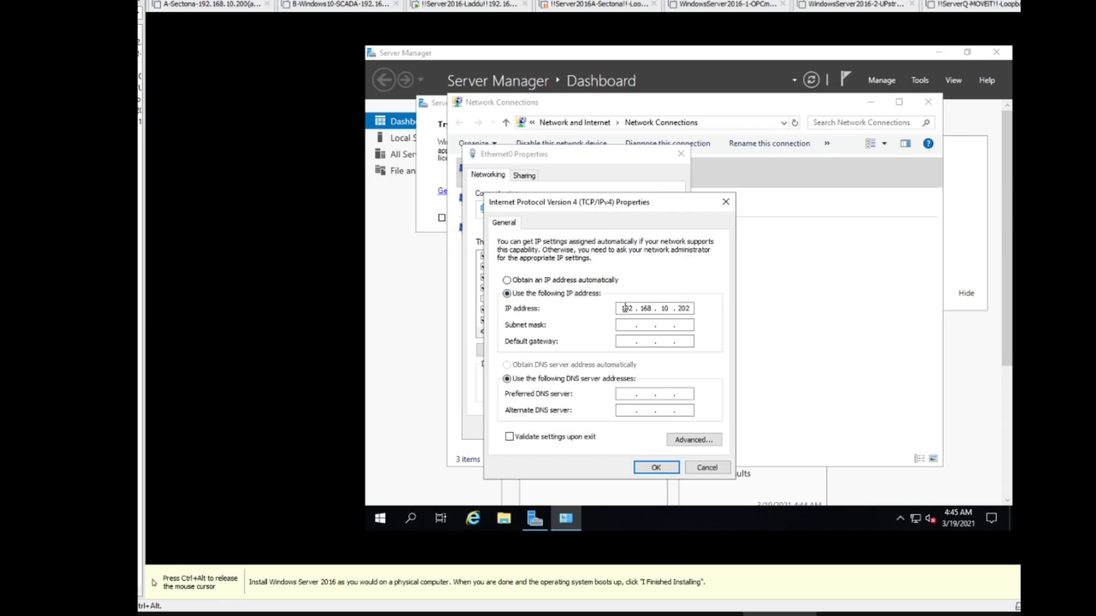
{"action": "key", "text": "Tab"}
{"action": "left_click", "coordinate": [686, 311]}
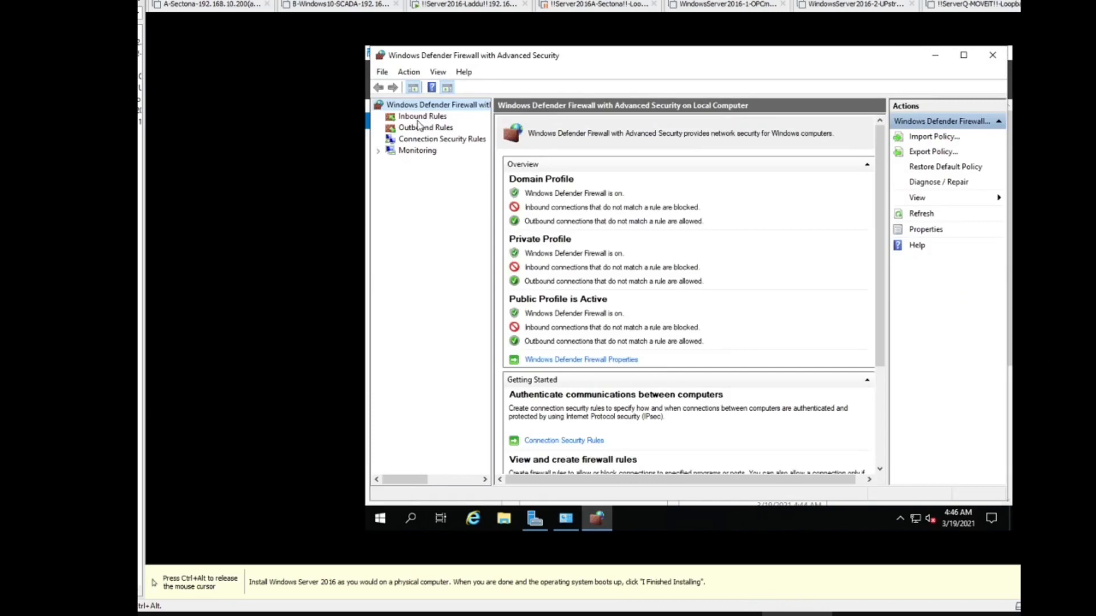
Step: Enable the two File and Printer Sharing Echo Request rules in Windows Defender Firewall's inbound rules
{"action": "left_click", "coordinate": [420, 117]}
{"action": "key", "text": "ctrl+alt"}
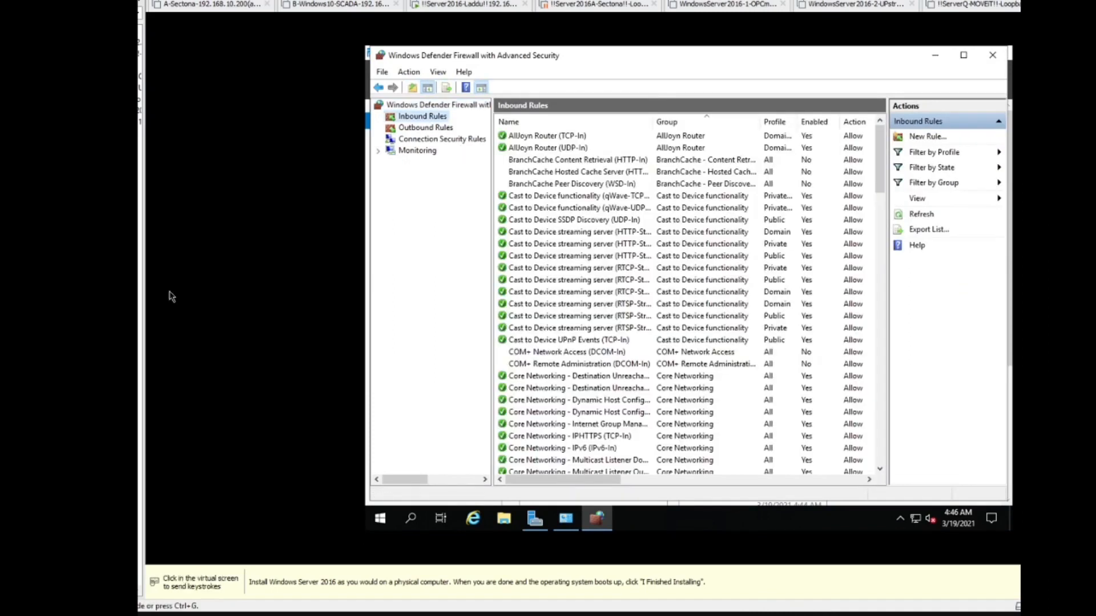
{"action": "left_click", "coordinate": [564, 223]}
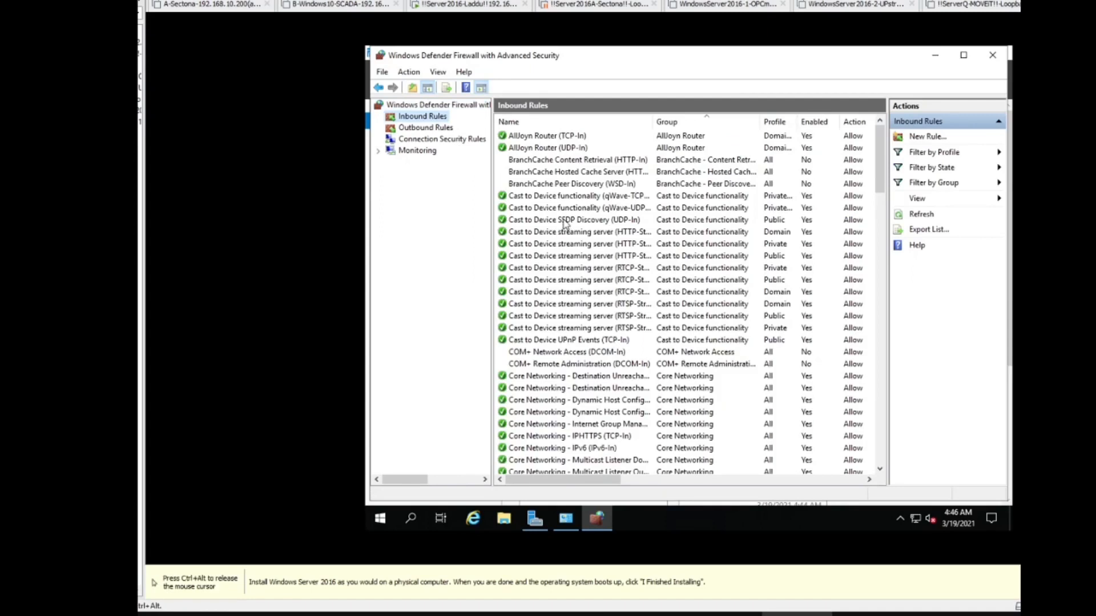
{"action": "key", "text": "ctrl+alt"}
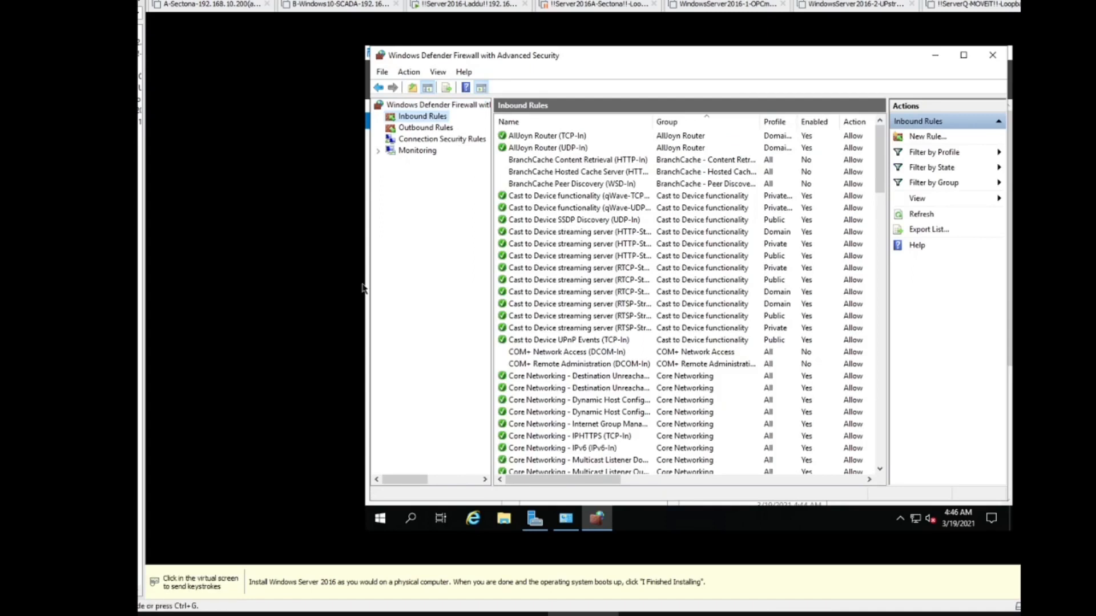
{"action": "left_click", "coordinate": [584, 296]}
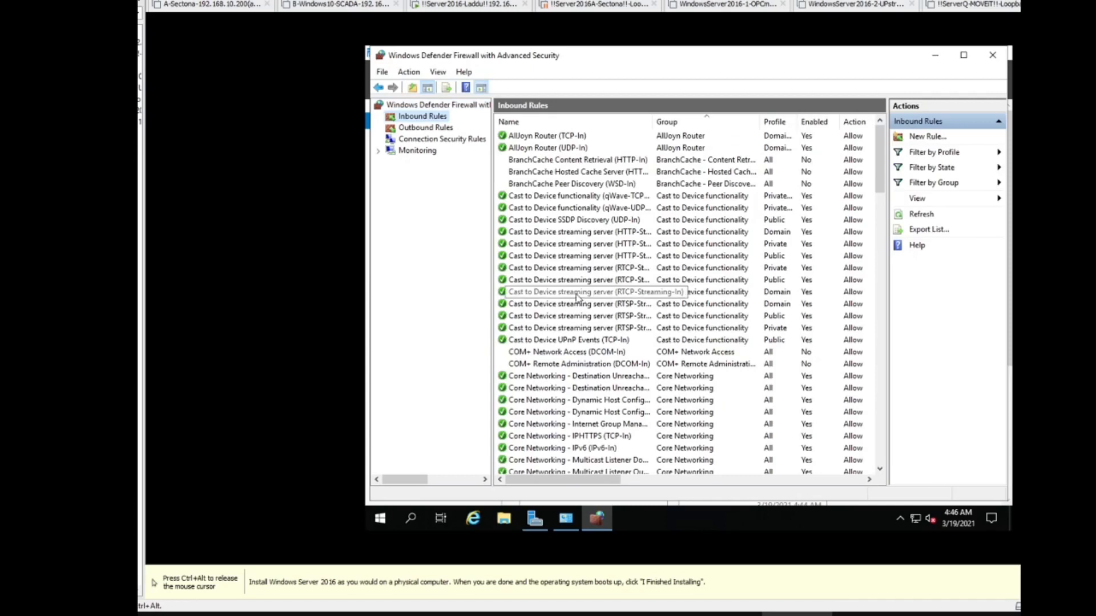
{"action": "left_click", "coordinate": [576, 297]}
{"action": "key", "text": "f"}
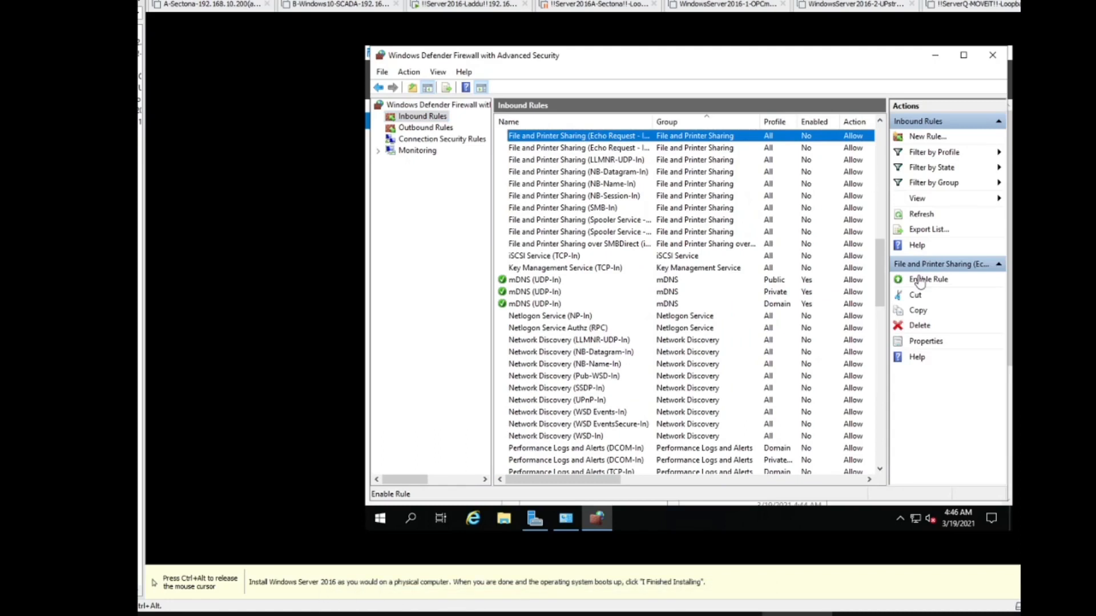
{"action": "left_click", "coordinate": [919, 280]}
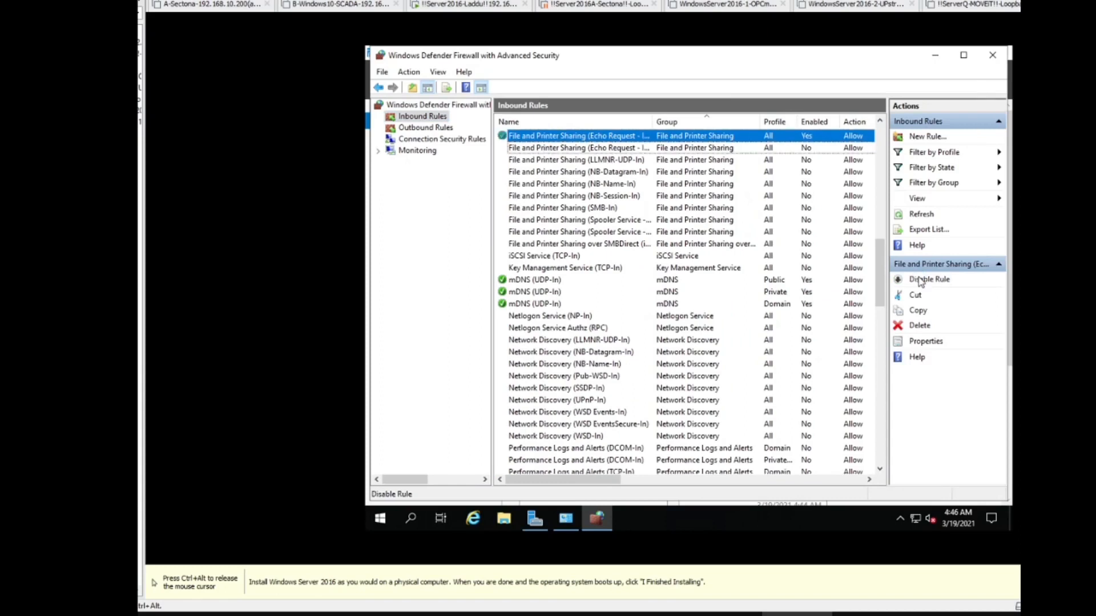
{"action": "left_click", "coordinate": [631, 152]}
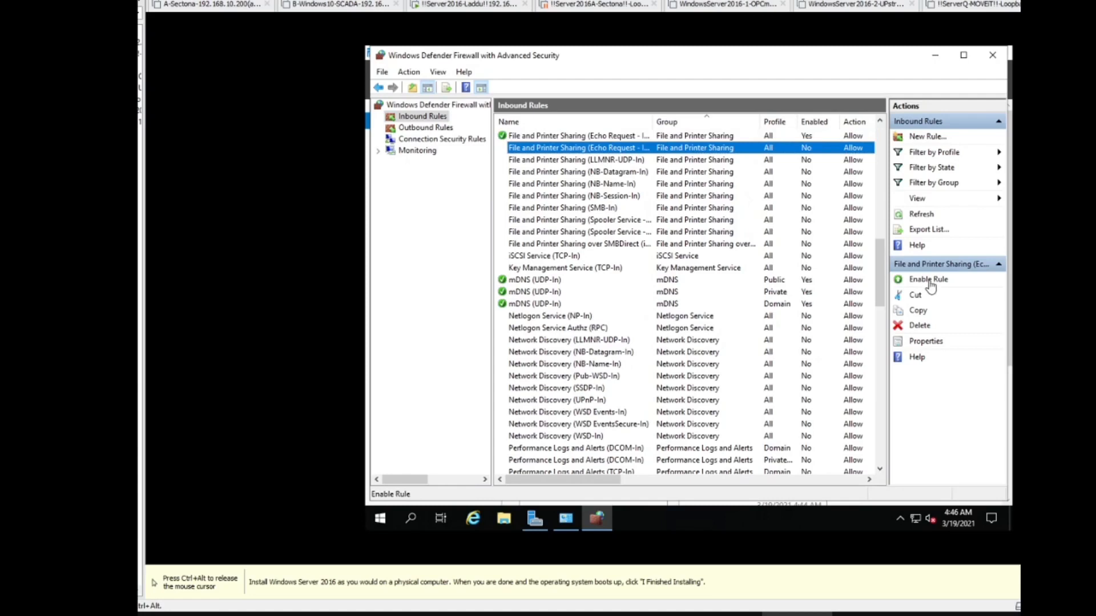
{"action": "left_click", "coordinate": [928, 280]}
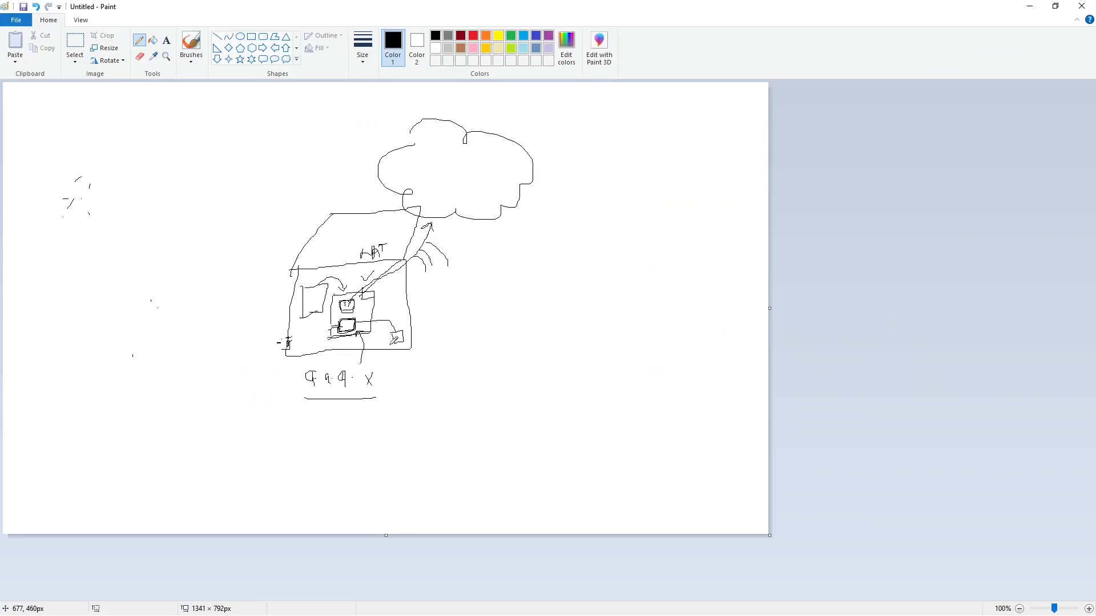
Step: Switch to the Paint diagram and draw a line from the small square to the inner machine box with the Pencil
{"action": "left_click_drag", "start_coordinate": [389, 345], "coordinate": [366, 327]}
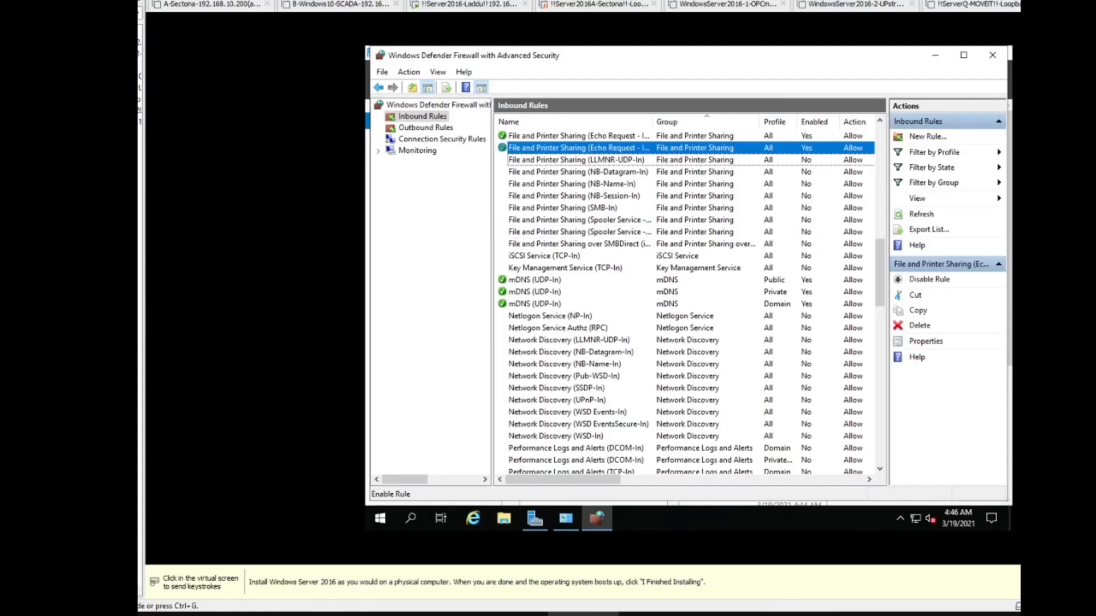
{"action": "left_click", "coordinate": [477, 446]}
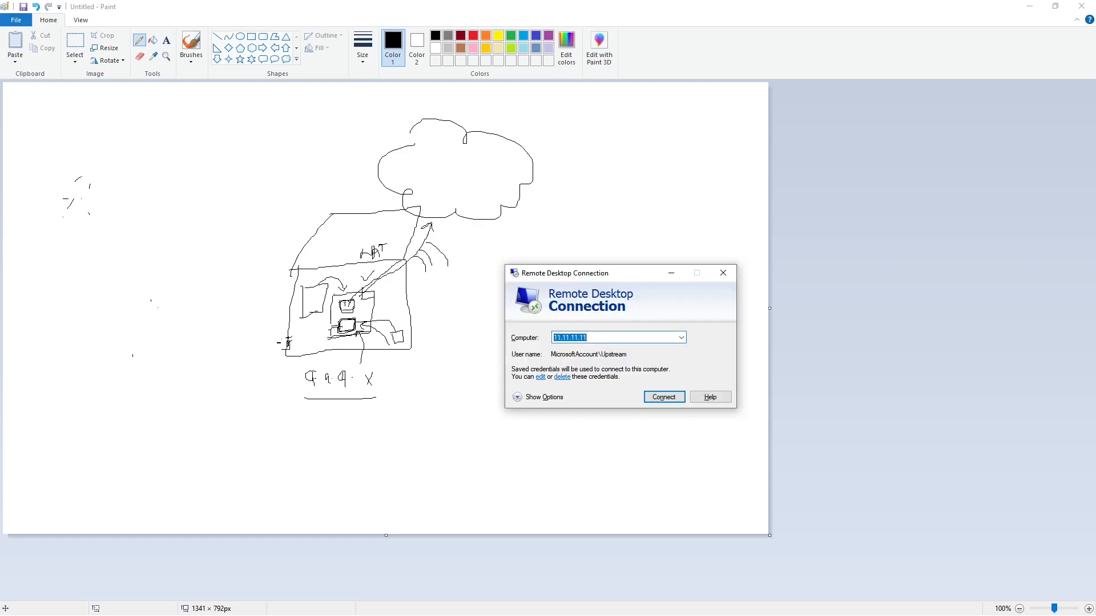
{"action": "type", "text": "9.9.9"}
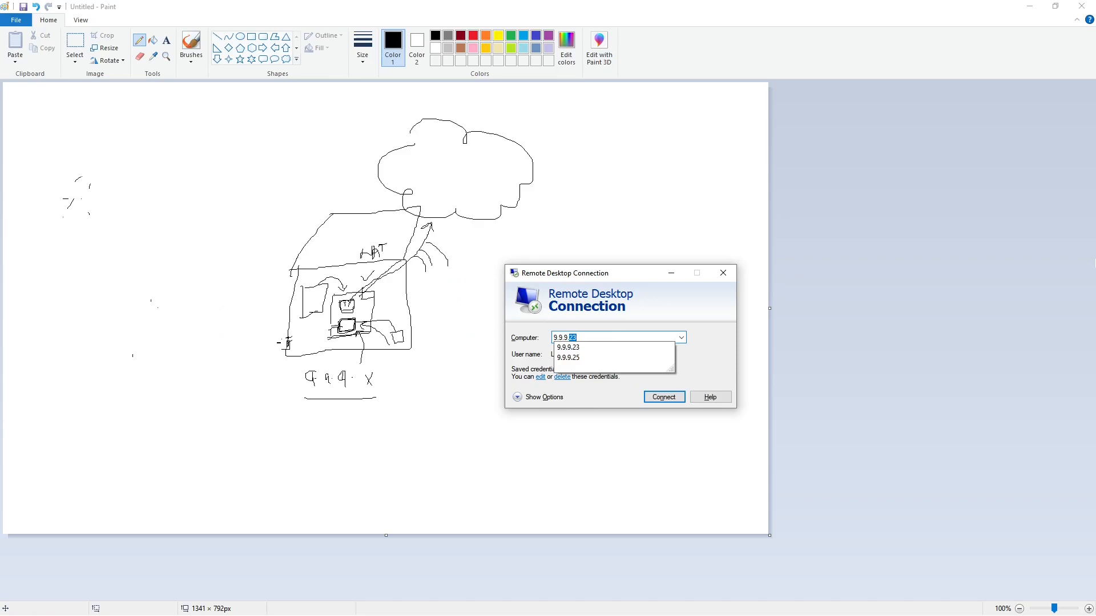
{"action": "key", "text": "BackSpace"}
{"action": "key", "text": "BackSpace"}
{"action": "key", "text": "BackSpace"}
{"action": "key", "text": "BackSpace"}
{"action": "key", "text": "BackSpace"}
{"action": "key", "text": "BackSpace"}
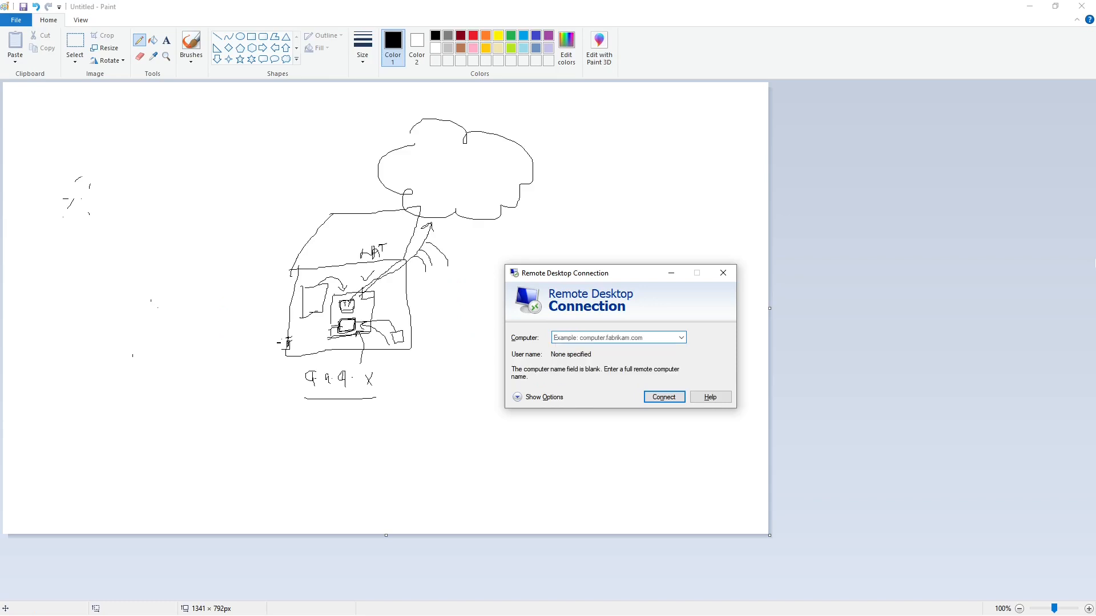
Step: Connect to the computer 11.11.11.11 with Remote Desktop Connection
{"action": "type", "text": "11.11.11.11"}
{"action": "key", "text": "Return"}
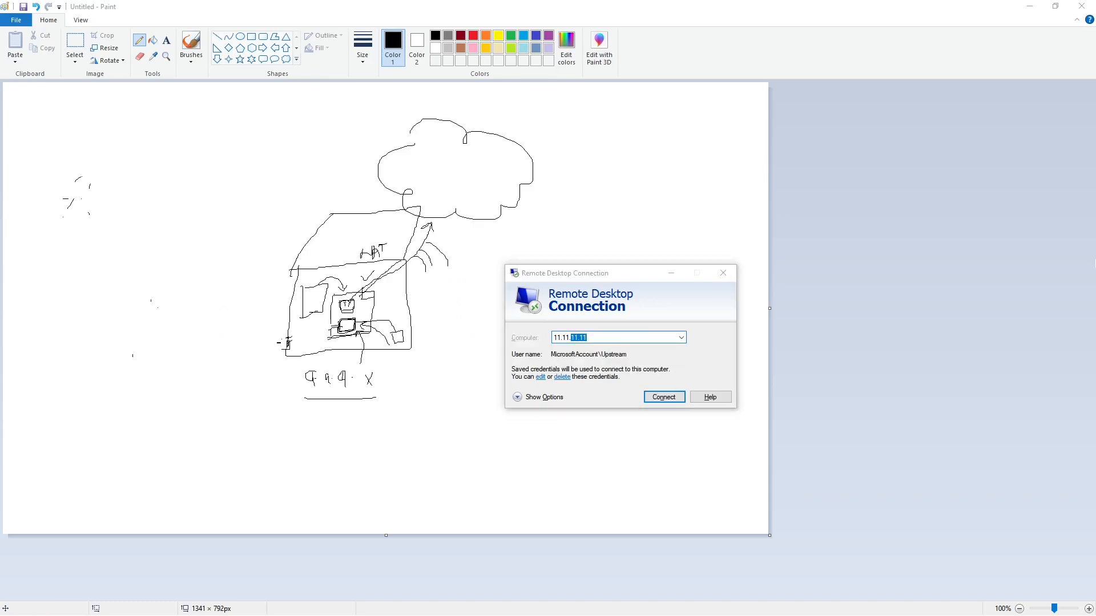
{"action": "key", "text": "Return"}
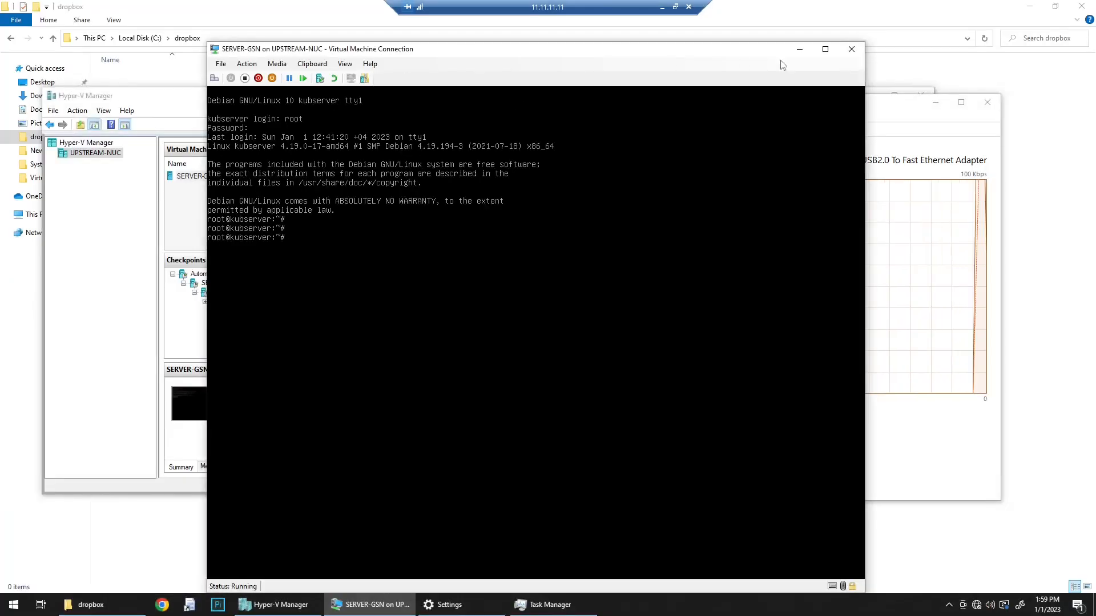
Step: Open the remote computer's Network Connections with ncpa.cpl and shrink its window from full screen
{"action": "left_click", "coordinate": [178, 16]}
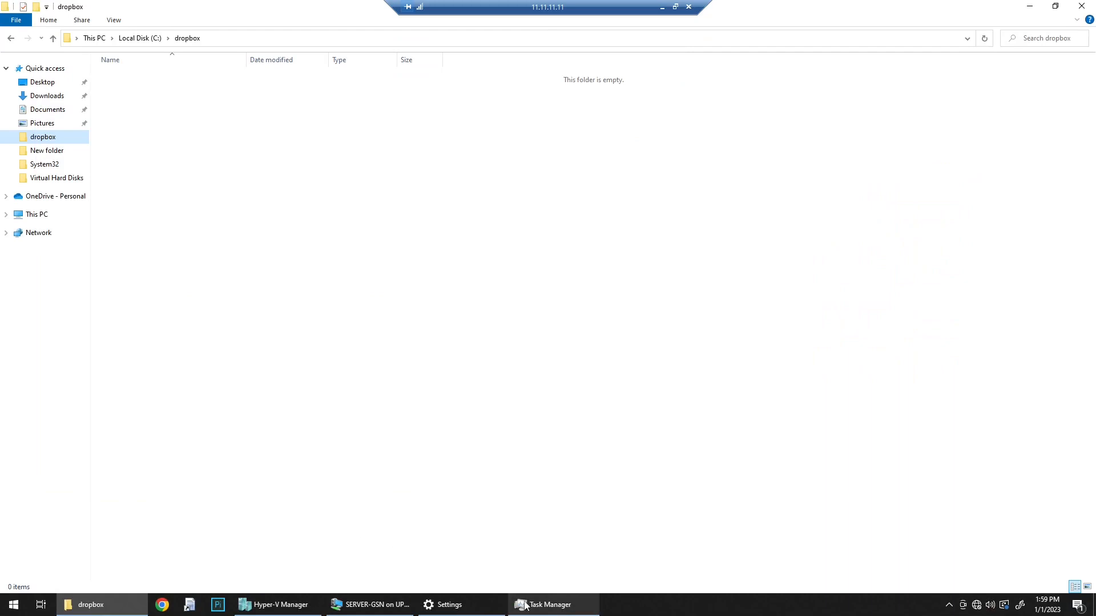
{"action": "left_click", "coordinate": [13, 604]}
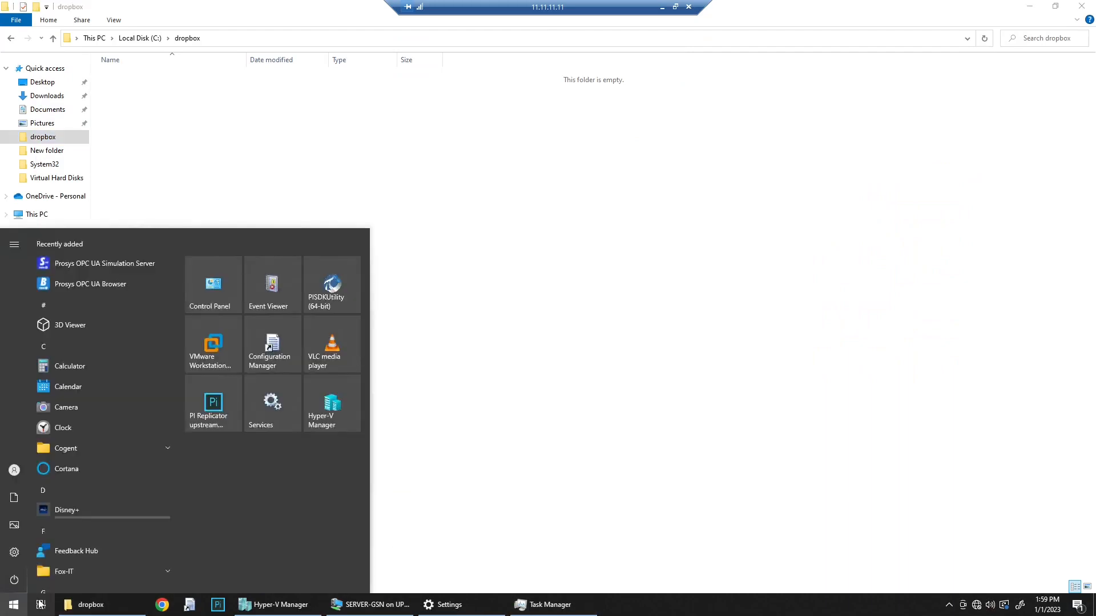
{"action": "type", "text": "ncpa.cpl"}
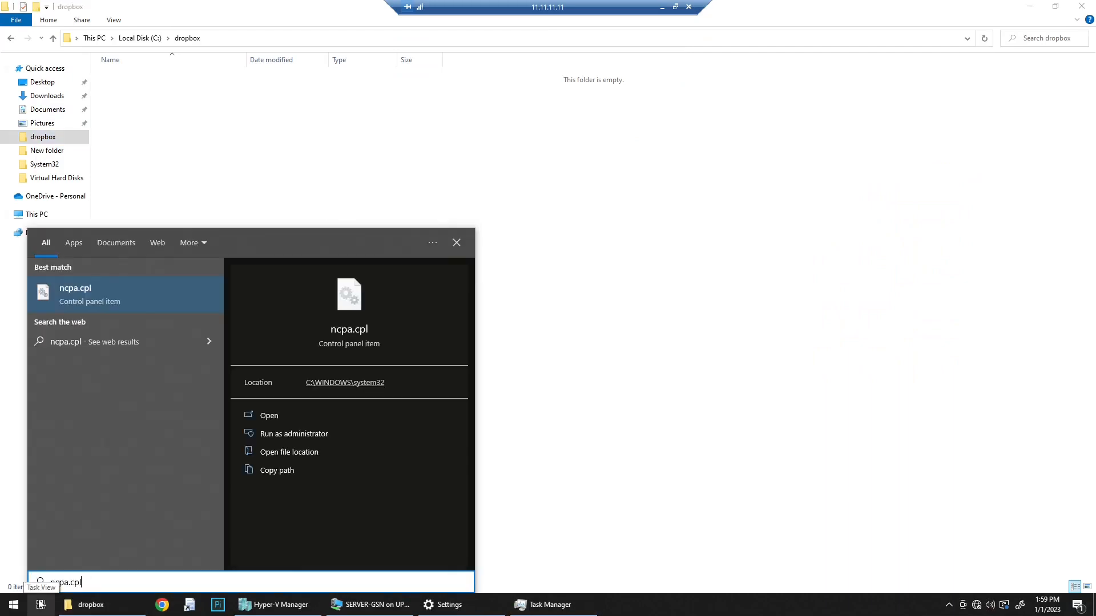
{"action": "key", "text": "Return"}
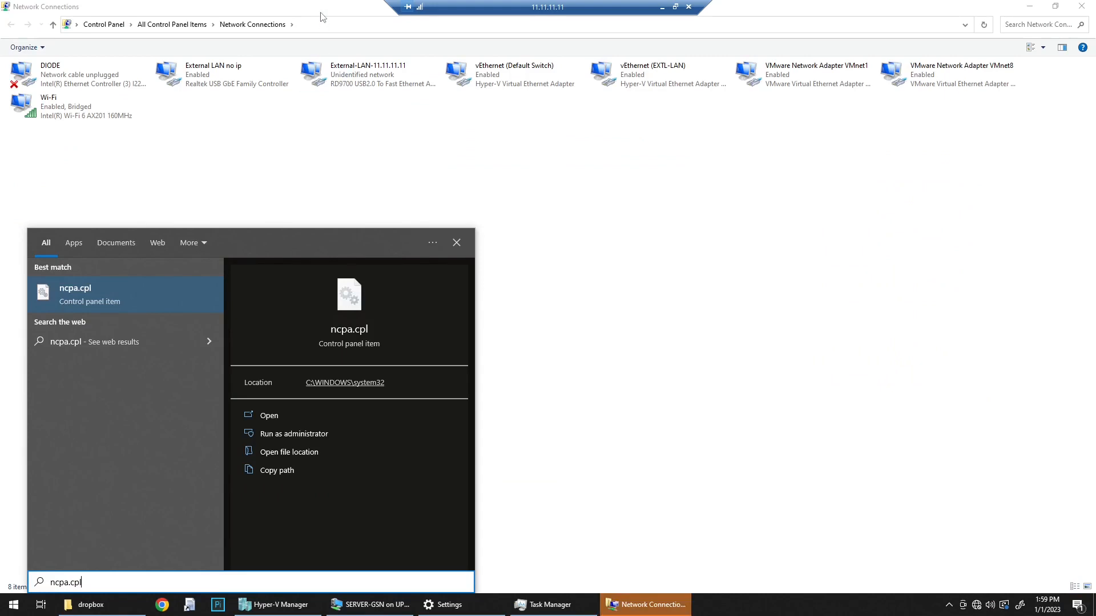
{"action": "left_click_drag", "start_coordinate": [323, 17], "coordinate": [406, 161]}
{"action": "left_click_drag", "start_coordinate": [575, 247], "coordinate": [828, 278]}
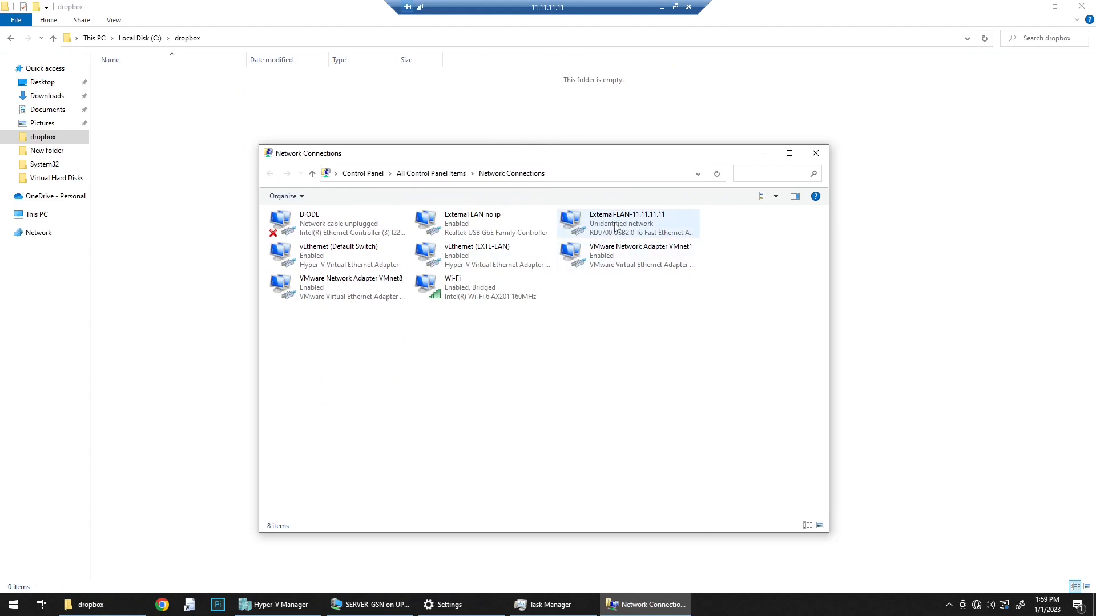
Step: Review the TCP/IPv4 properties of the External-LAN-11.11.11.11 adapter, close them and minimize Network Connections
{"action": "left_click", "coordinate": [619, 234]}
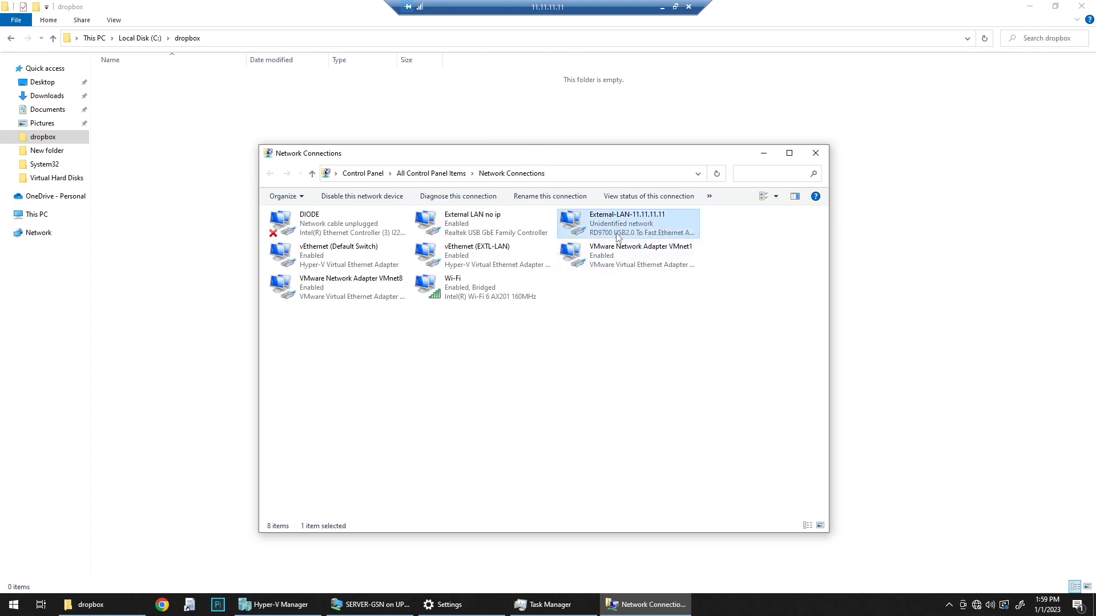
{"action": "right_click", "coordinate": [617, 233]}
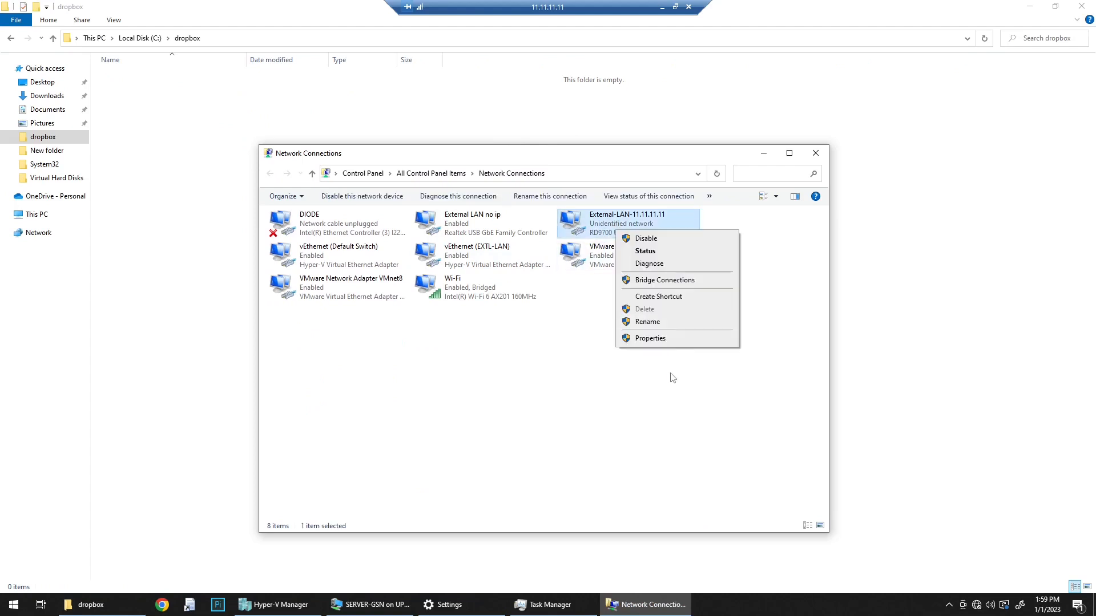
{"action": "left_click", "coordinate": [650, 339]}
{"action": "double_click", "coordinate": [391, 354]}
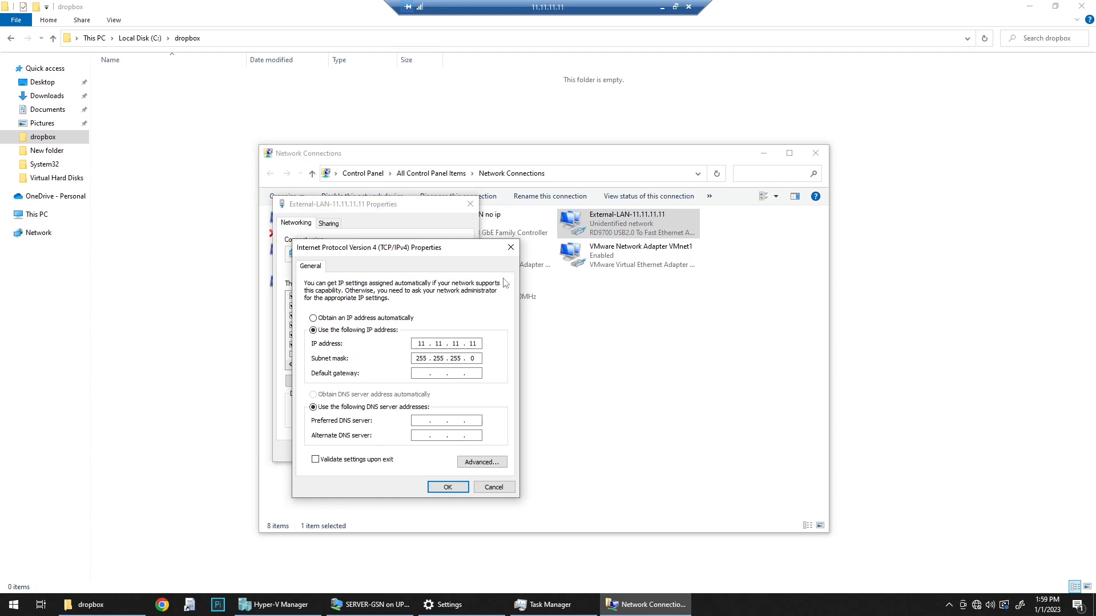
{"action": "left_click", "coordinate": [511, 248]}
{"action": "left_click", "coordinate": [470, 204]}
{"action": "left_click", "coordinate": [766, 155]}
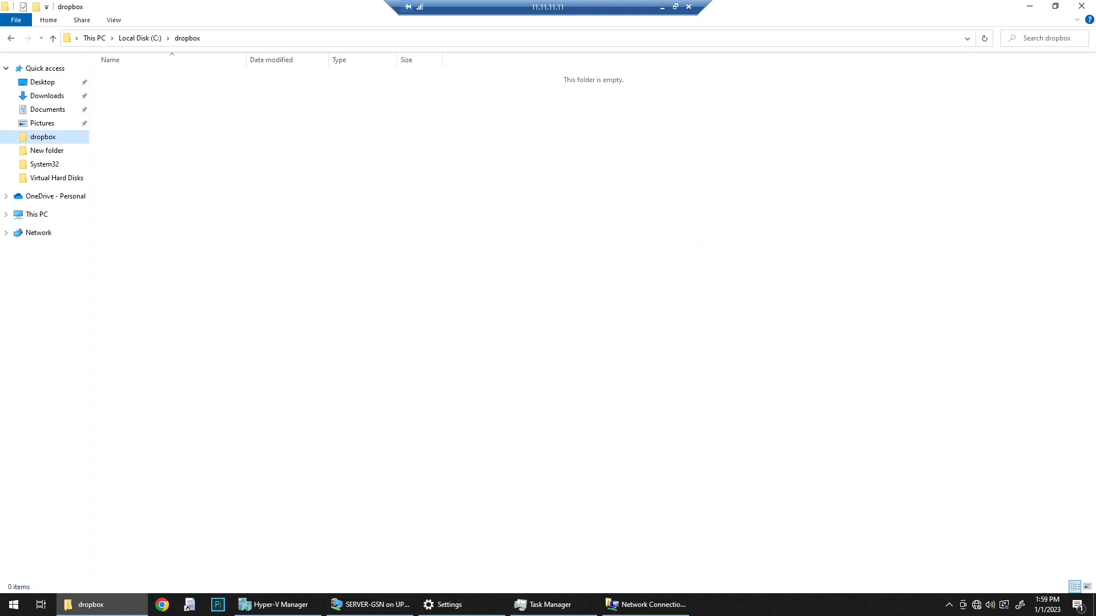
Step: Review the TCP/IPv4 properties and advanced IP settings of the test Loopback adapter, and close its dialogs without changes
{"action": "key", "text": "alt+Tab"}
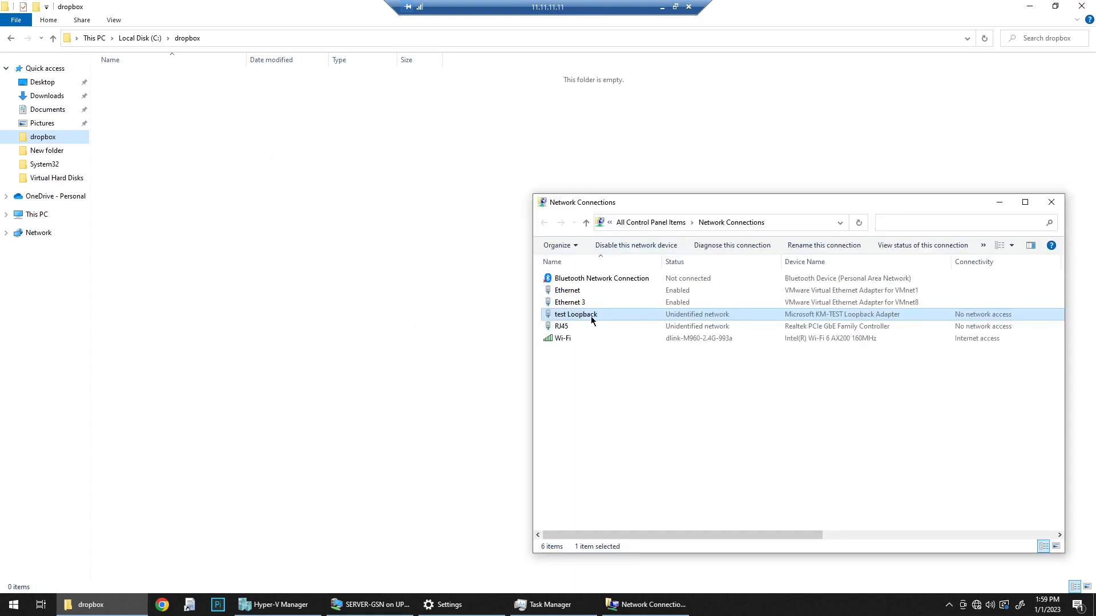
{"action": "right_click", "coordinate": [591, 320]}
{"action": "left_click", "coordinate": [625, 426]}
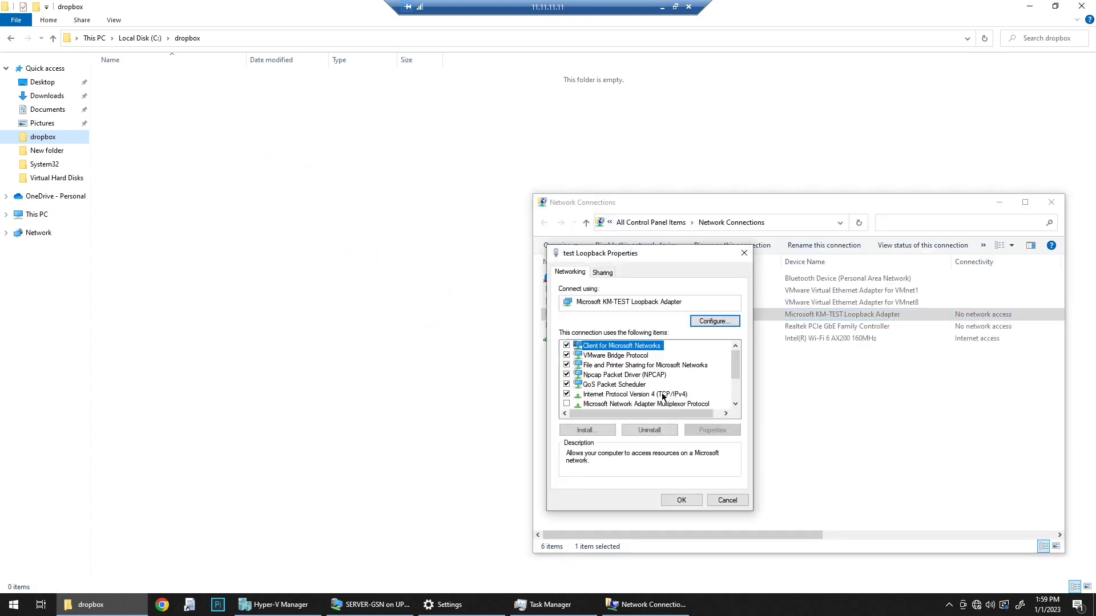
{"action": "double_click", "coordinate": [662, 394]}
{"action": "left_click", "coordinate": [751, 510]}
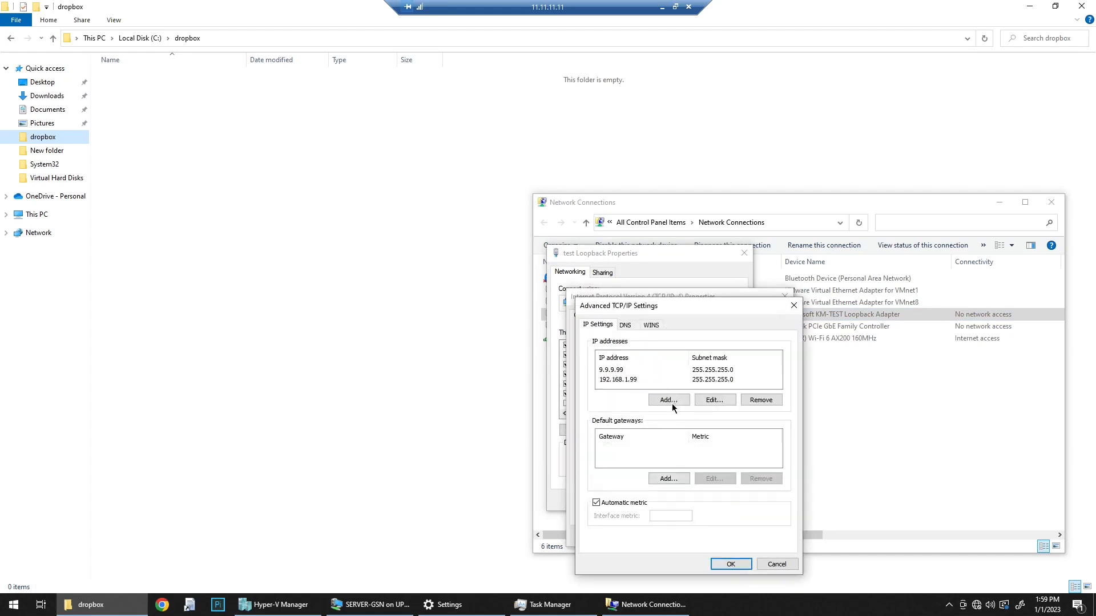
{"action": "left_click", "coordinate": [793, 306]}
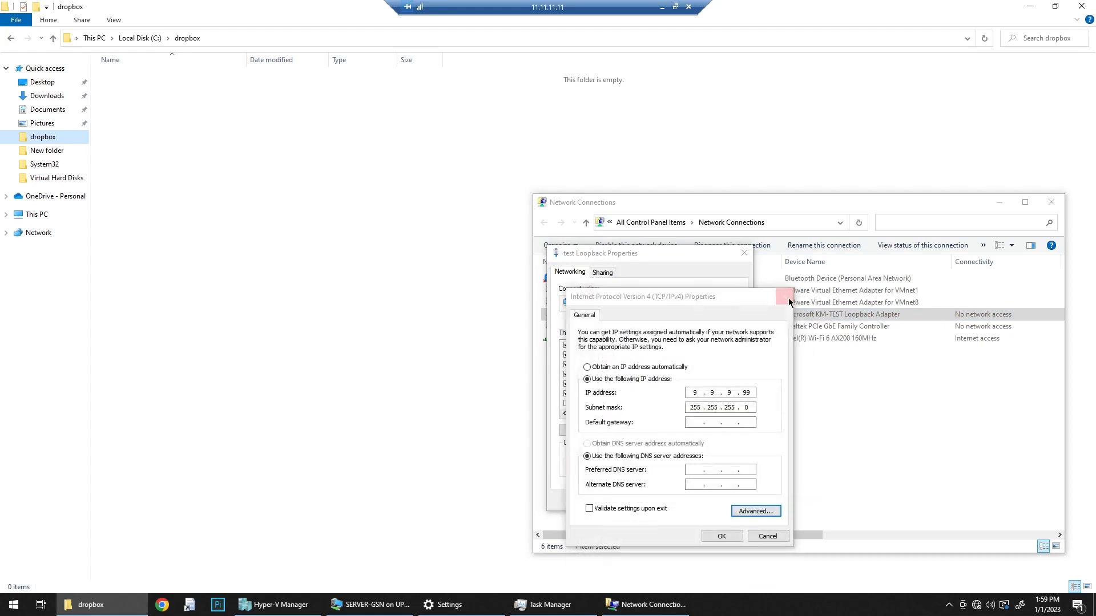
{"action": "left_click", "coordinate": [785, 297]}
{"action": "left_click", "coordinate": [742, 254]}
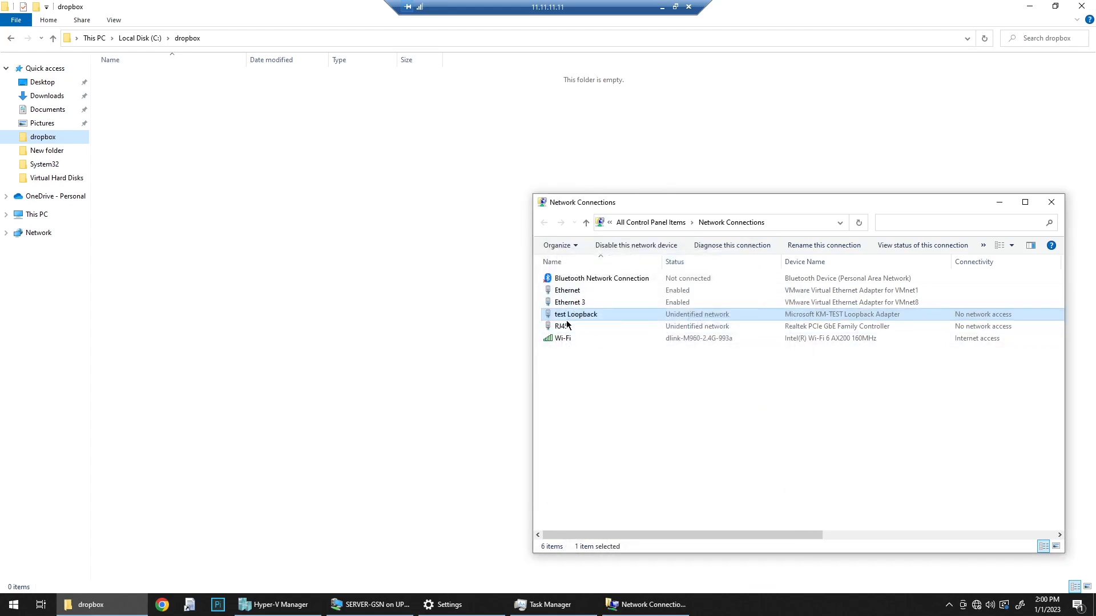
Step: Review the TCP/IPv4 address settings of the RJ45 adapter, close its dialogs and minimize Network Connections
{"action": "right_click", "coordinate": [562, 327]}
{"action": "left_click", "coordinate": [597, 434]}
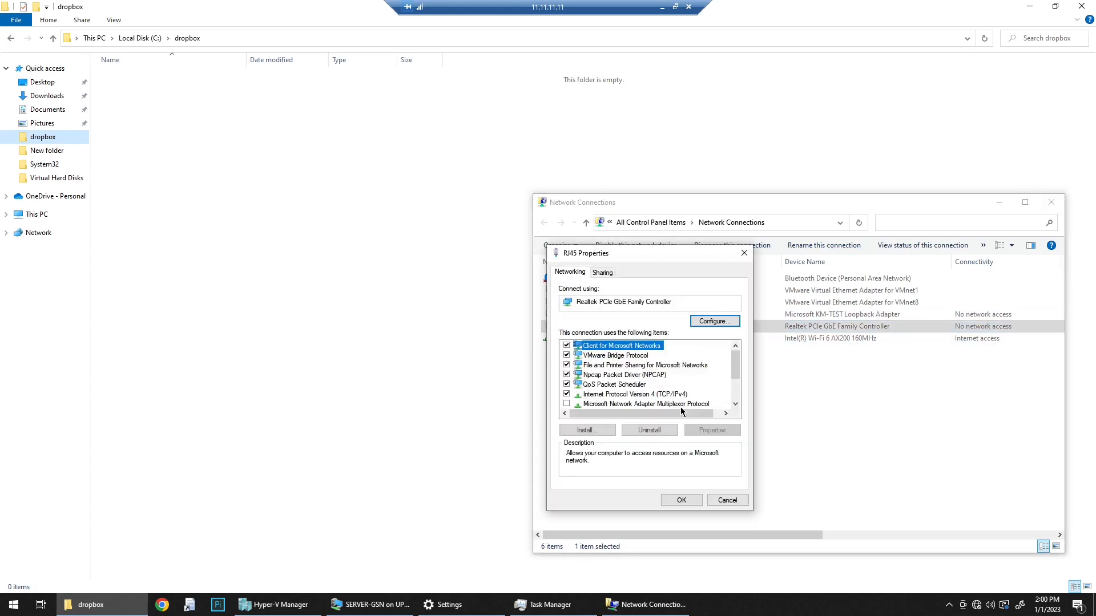
{"action": "double_click", "coordinate": [665, 394]}
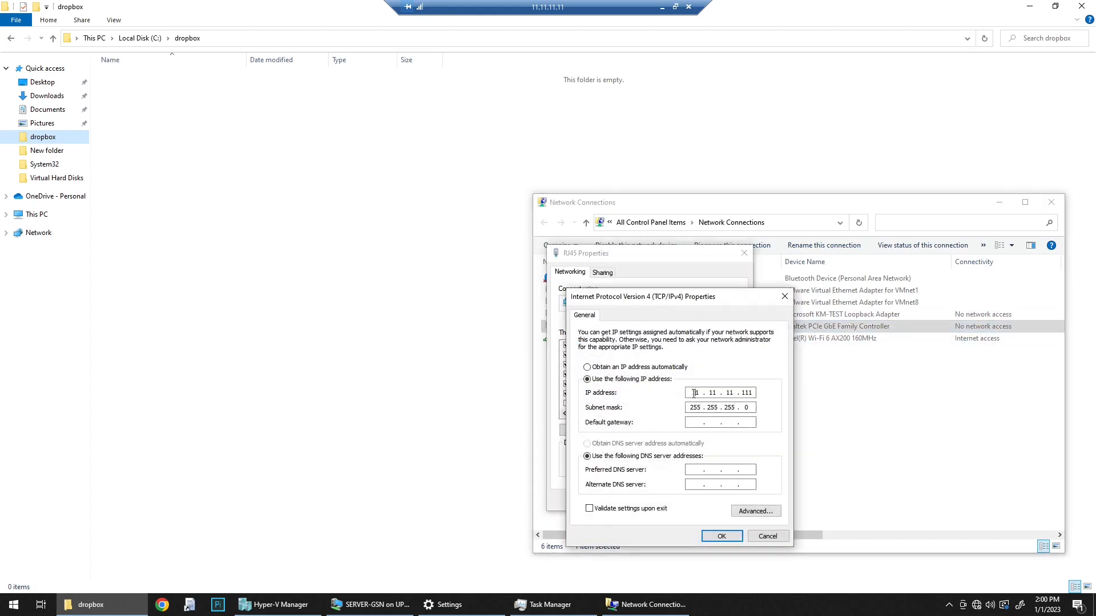
{"action": "double_click", "coordinate": [694, 393]}
{"action": "left_click", "coordinate": [785, 296]}
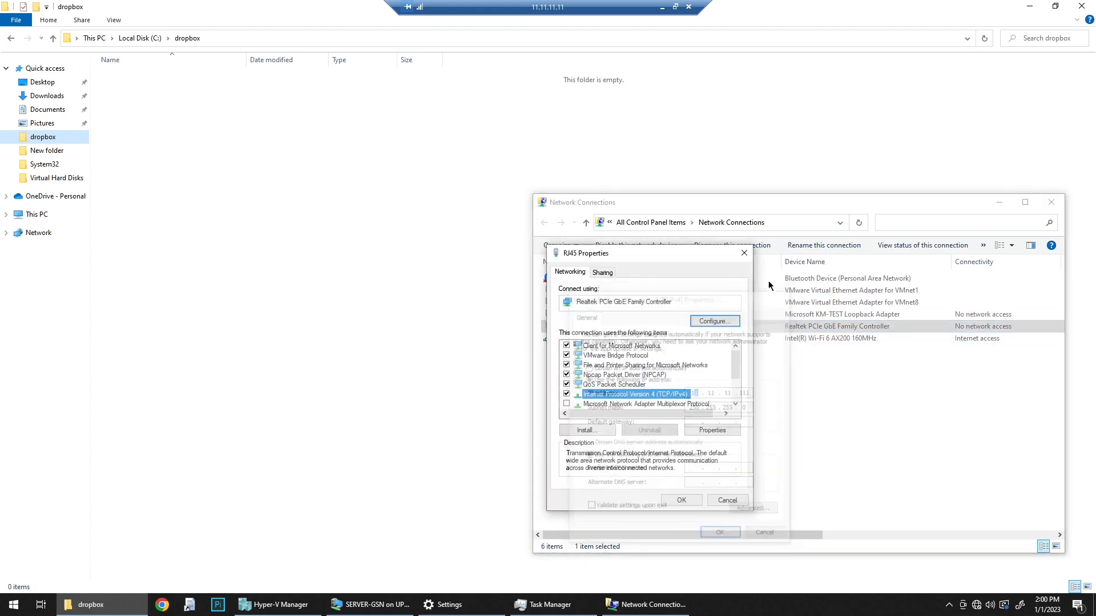
{"action": "left_click", "coordinate": [744, 253]}
{"action": "left_click", "coordinate": [999, 203]}
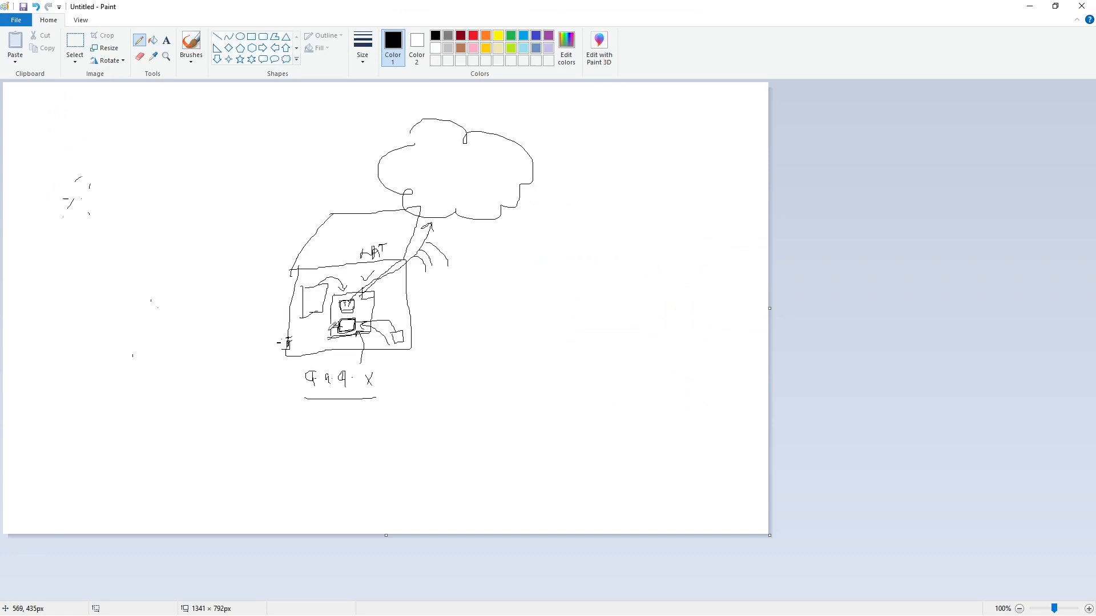
Step: In the Paint diagram, draw a curved cable from the inner machine out through the house wall to a new box labelled with its 11.11.11 address
{"action": "mouse_move", "coordinate": [328, 329]}
{"action": "left_mouse_down"}
{"action": "mouse_move", "coordinate": [283, 343]}
{"action": "mouse_move", "coordinate": [164, 311]}
{"action": "left_mouse_up"}
{"action": "mouse_move", "coordinate": [161, 291]}
{"action": "left_mouse_down"}
{"action": "mouse_move", "coordinate": [161, 312]}
{"action": "mouse_move", "coordinate": [115, 329]}
{"action": "mouse_move", "coordinate": [113, 288]}
{"action": "mouse_move", "coordinate": [160, 287]}
{"action": "mouse_move", "coordinate": [126, 311]}
{"action": "mouse_move", "coordinate": [150, 310]}
{"action": "left_mouse_up"}
{"action": "left_click", "coordinate": [130, 308]}
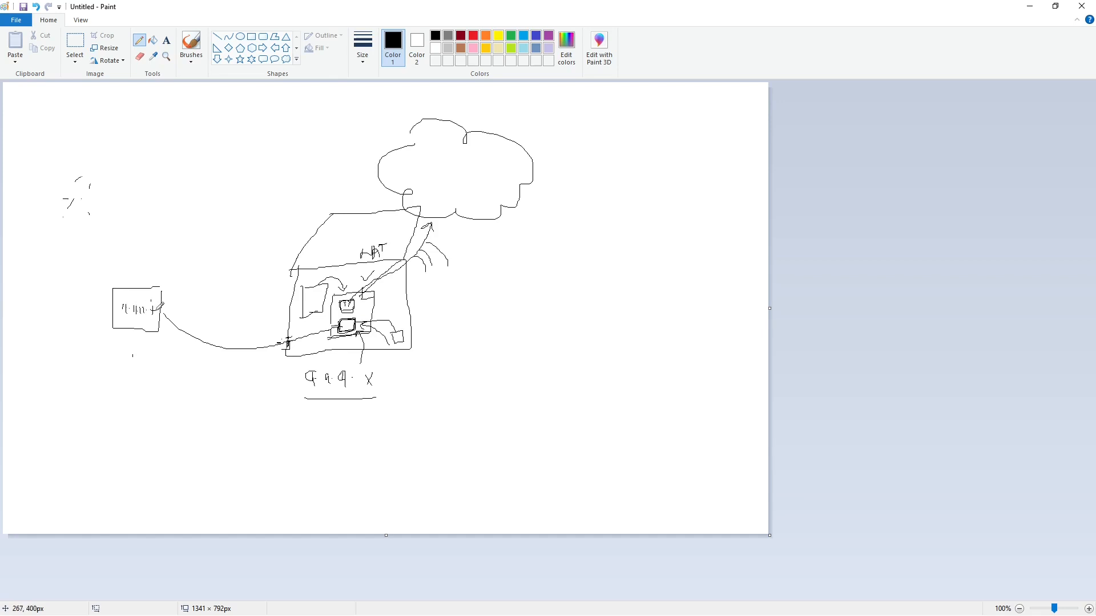